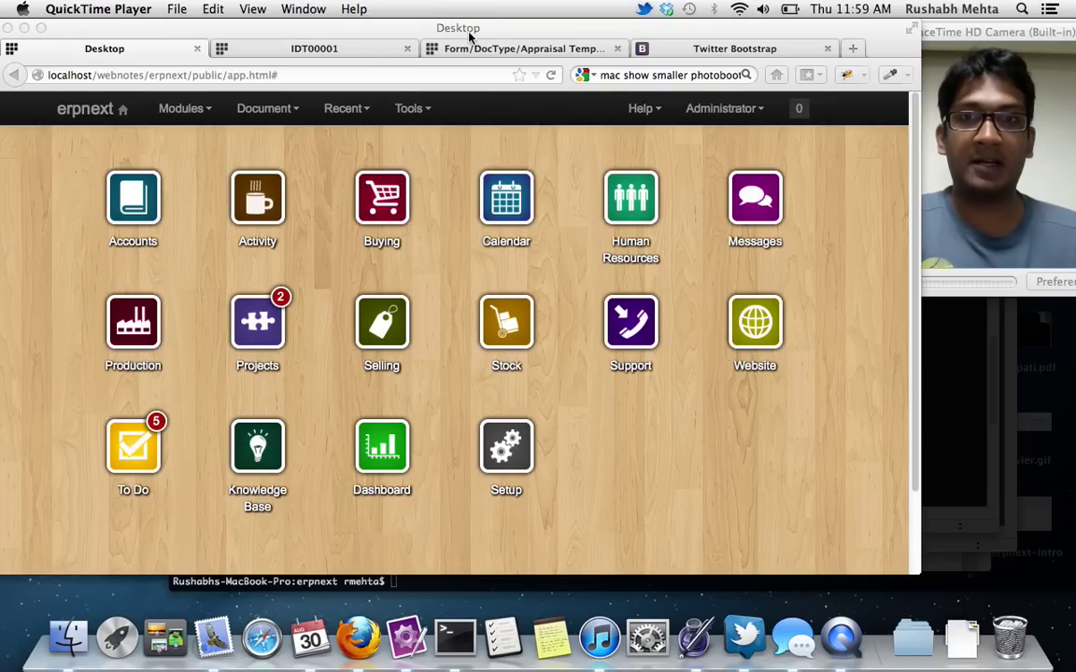
# - Bring the ERPNext browser window into focus and open the Buying module
pyautogui.click(467, 29)
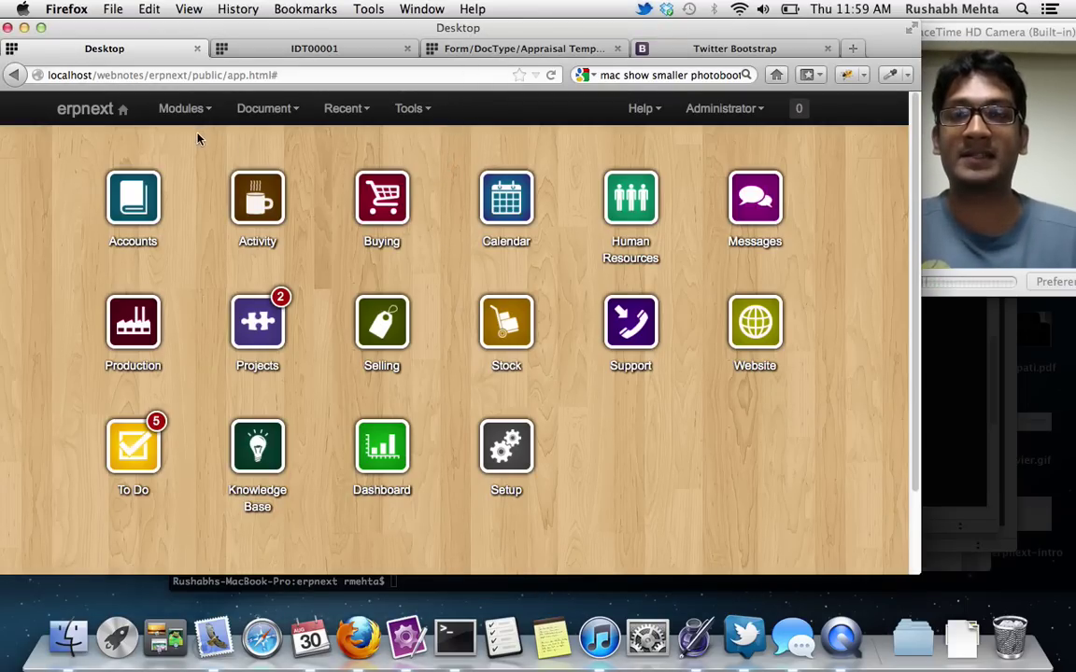
pyautogui.press('super+Tab')
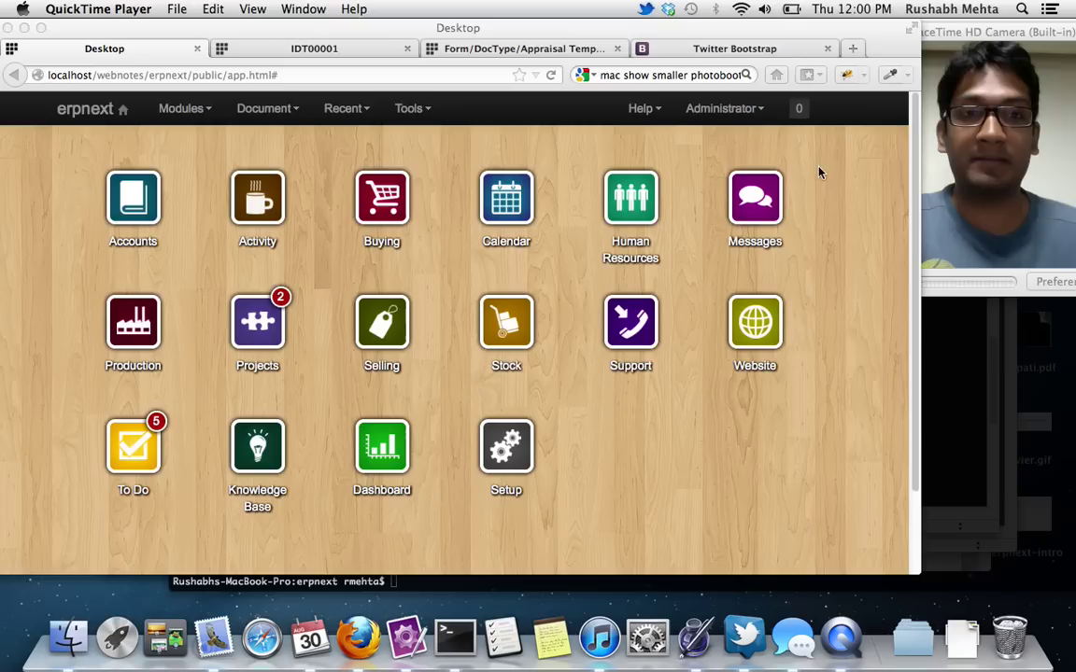
pyautogui.click(389, 217)
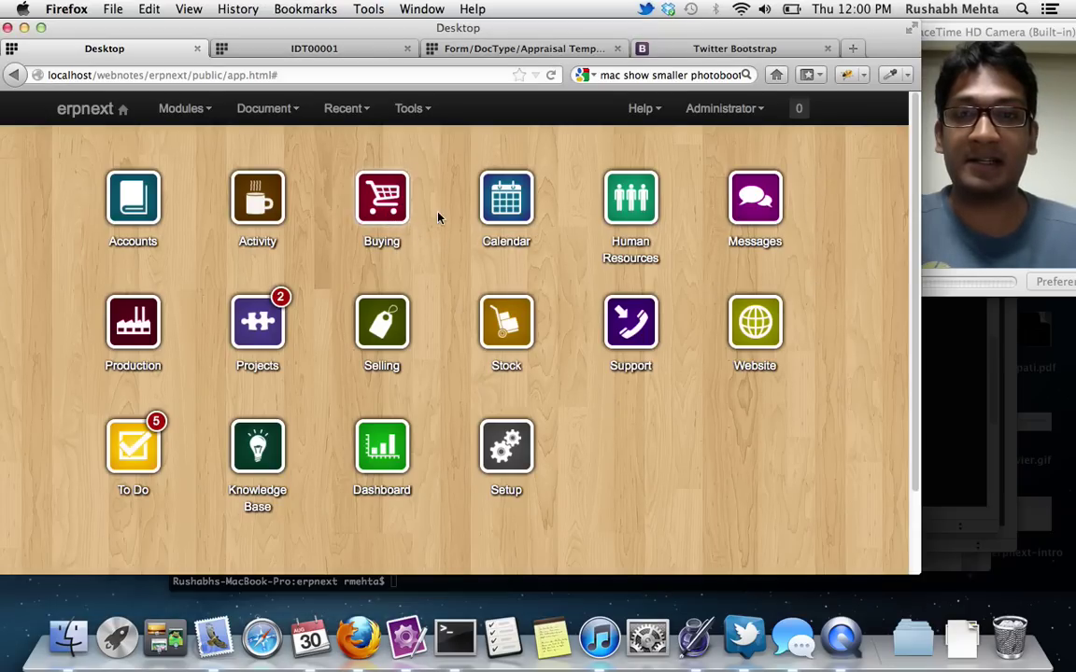
pyautogui.click(381, 207)
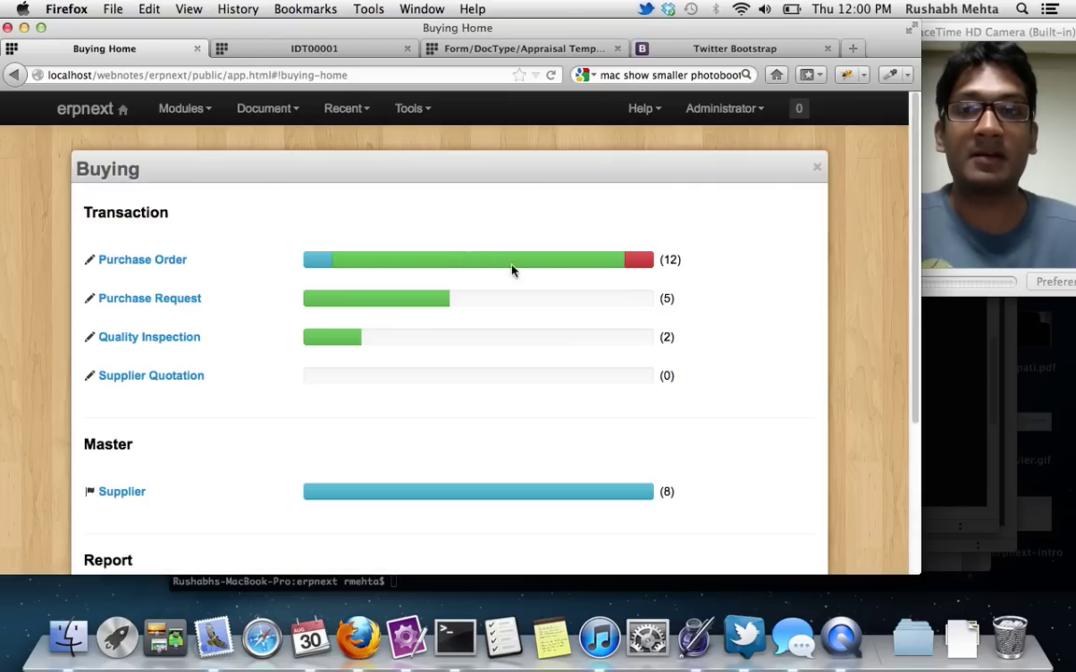
pyautogui.scroll(-5, 706, 345)
pyautogui.scroll(5, 706, 345)
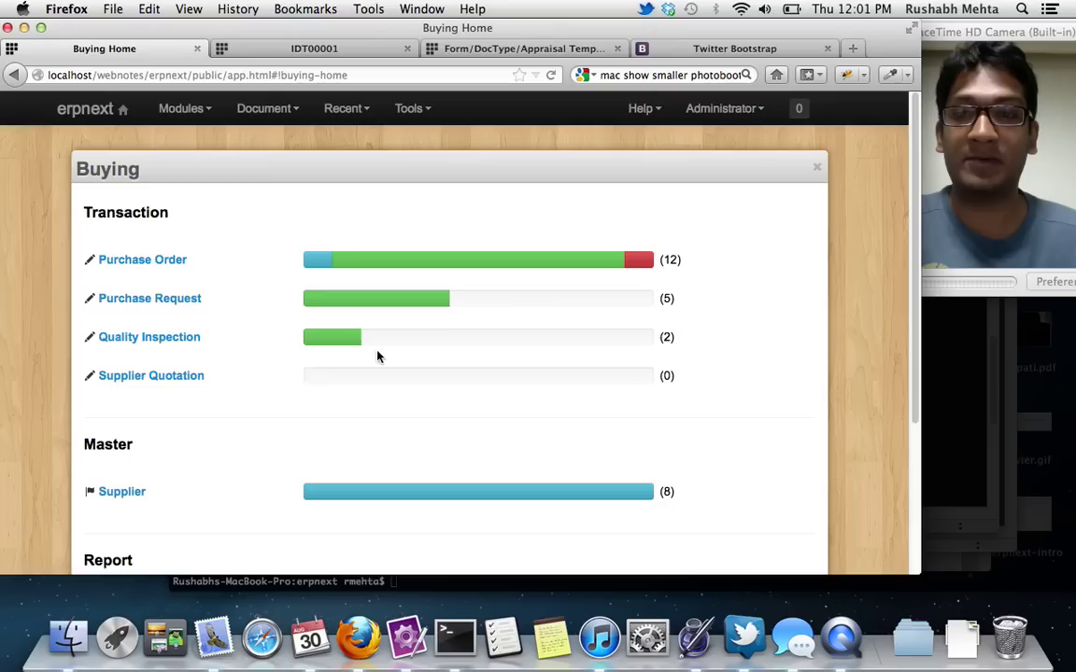
# - Open Purchase Request IDT00007 from the list of purchase requests
pyautogui.click(183, 301)
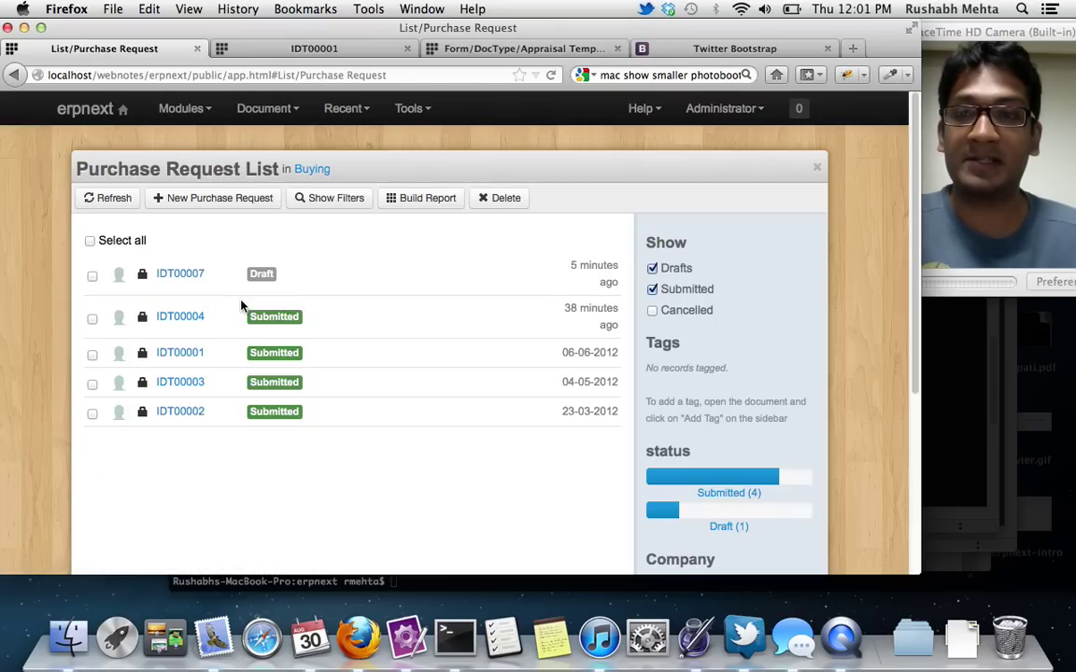
pyautogui.click(192, 278)
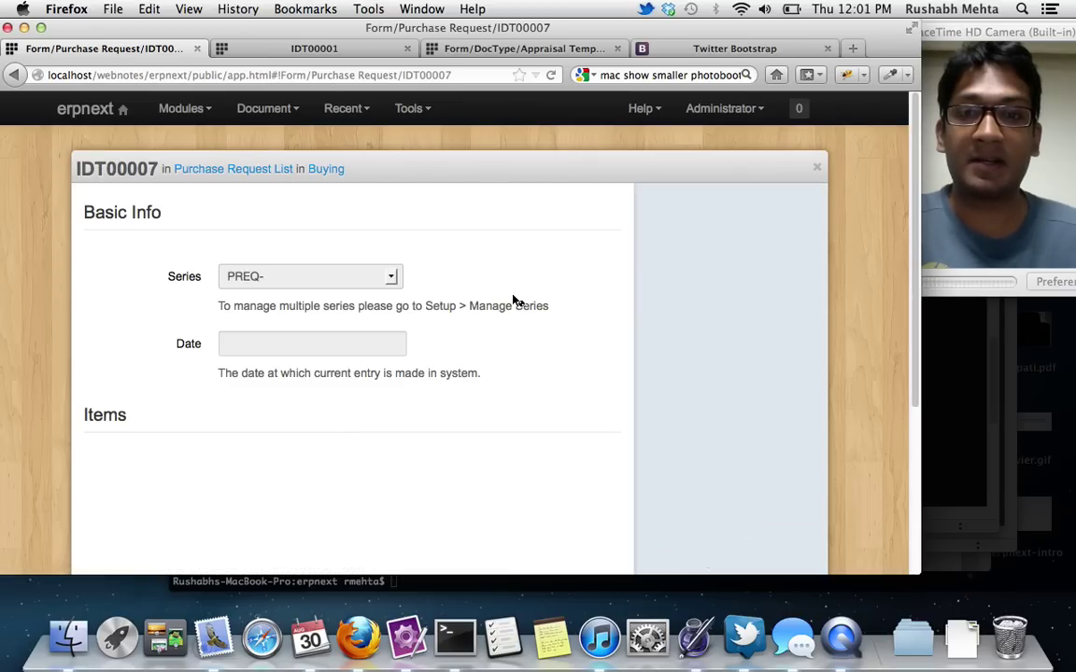
pyautogui.scroll(-2, 534, 316)
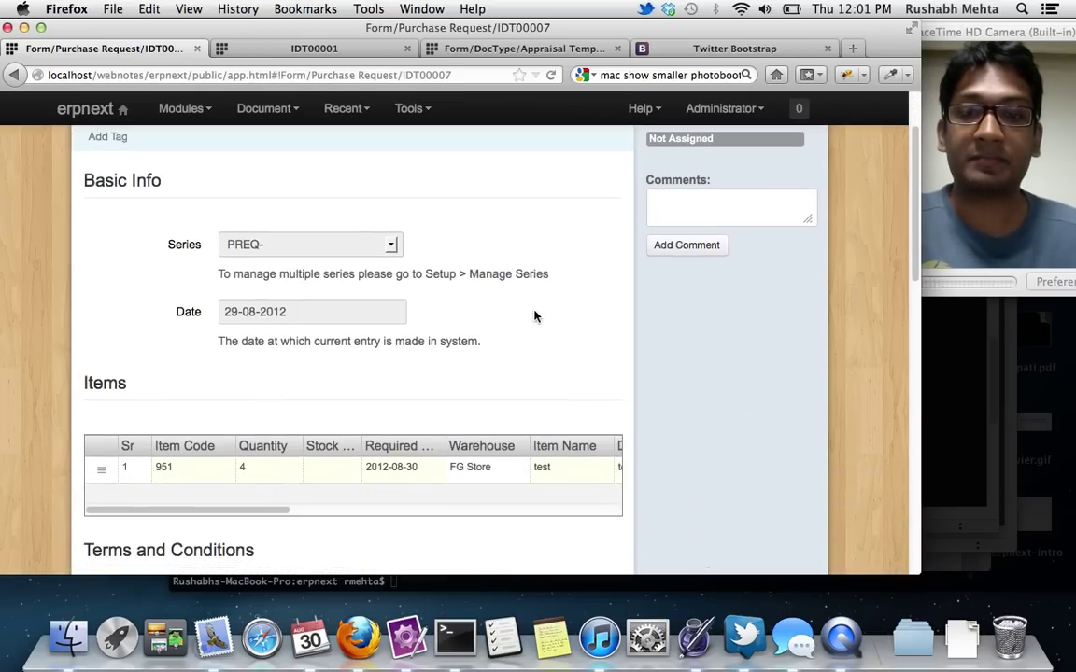
pyautogui.scroll(2, 535, 316)
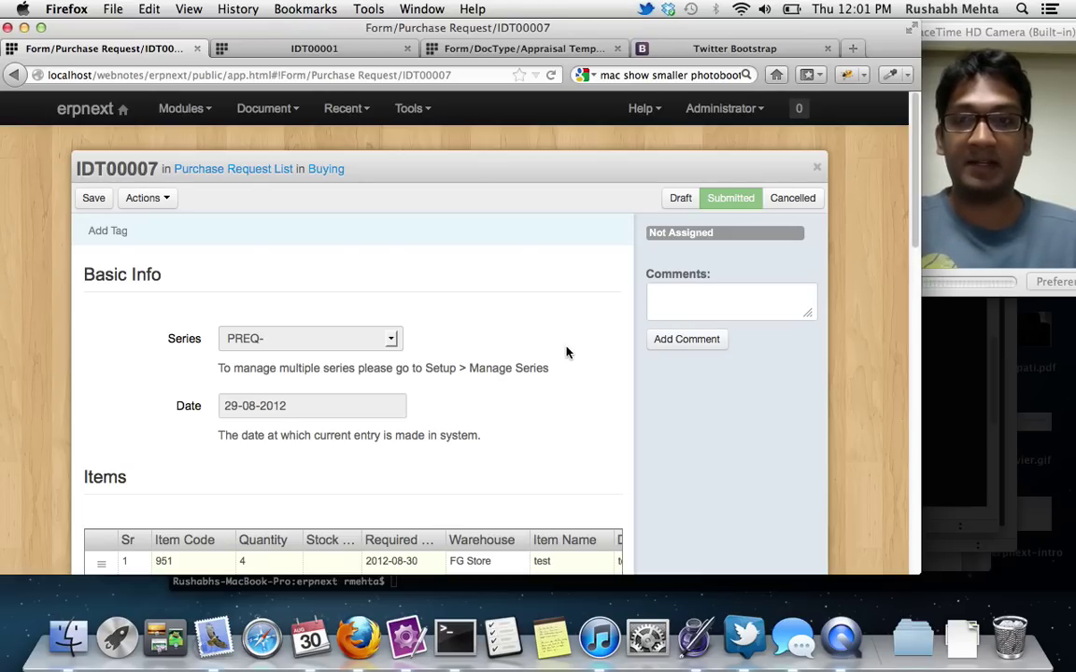
pyautogui.scroll(-1, 565, 351)
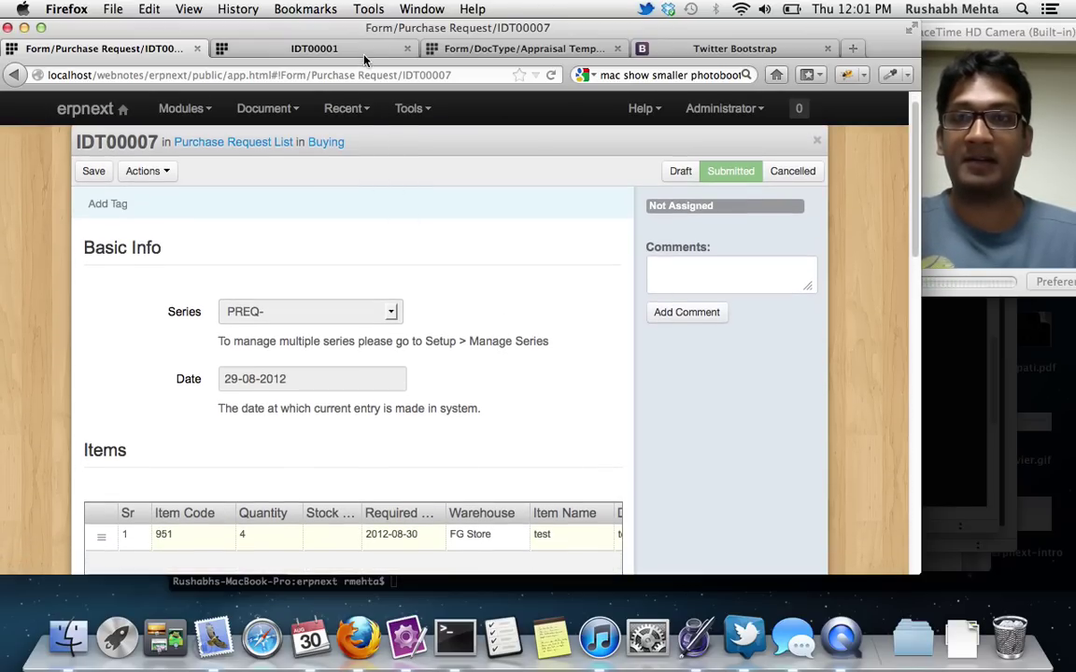
pyautogui.click(327, 48)
pyautogui.scroll(4, 550, 328)
pyautogui.scroll(10, 549, 328)
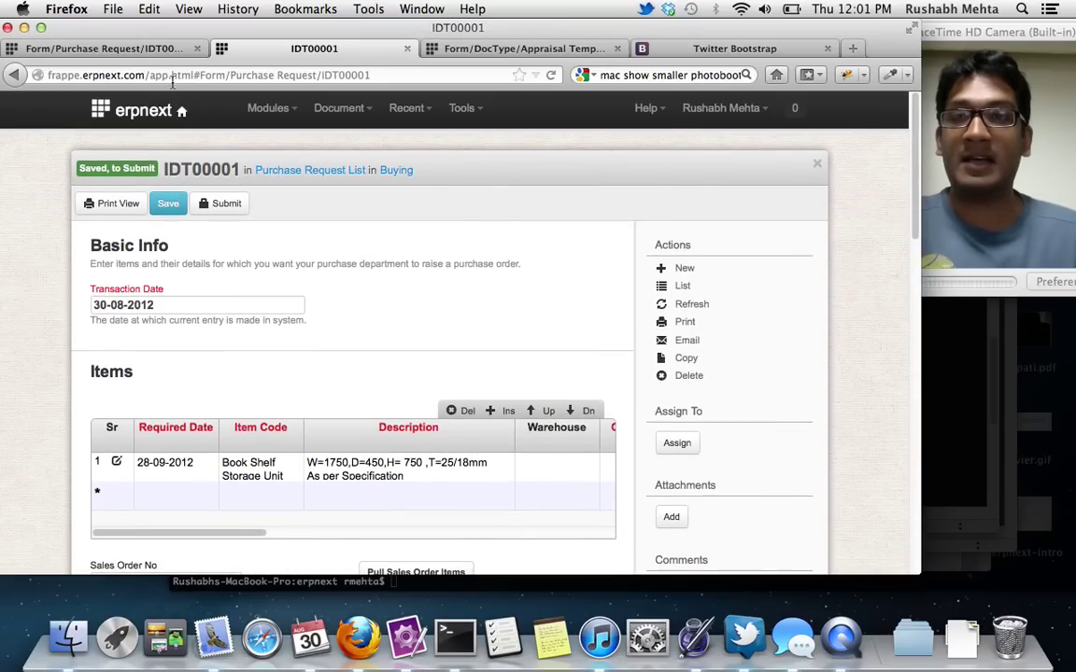
pyautogui.click(139, 48)
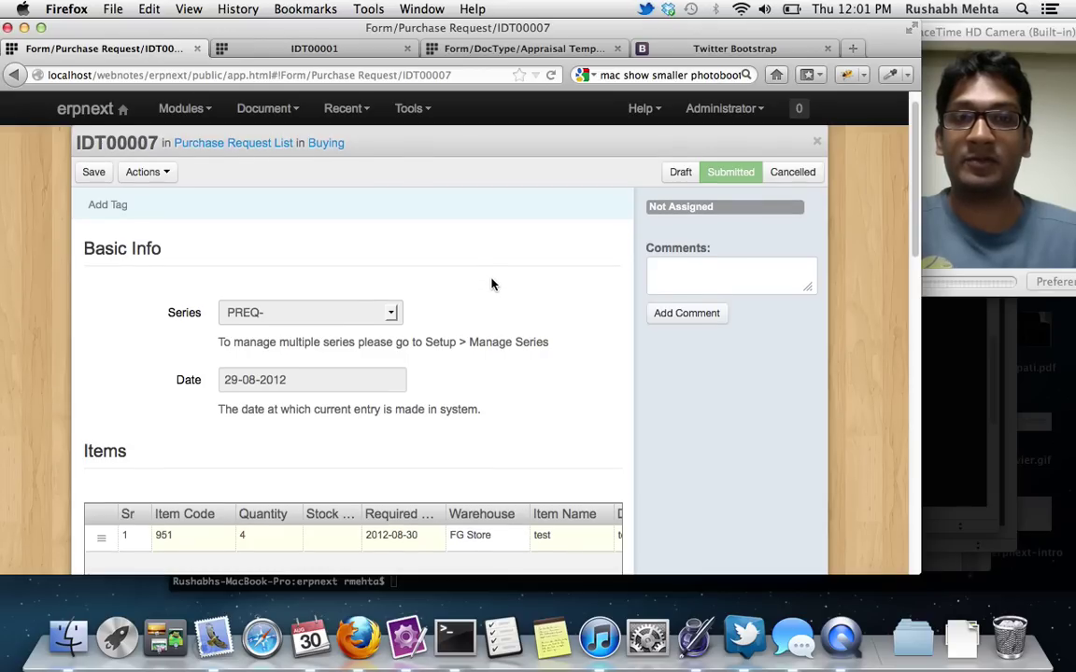
pyautogui.scroll(1, 487, 285)
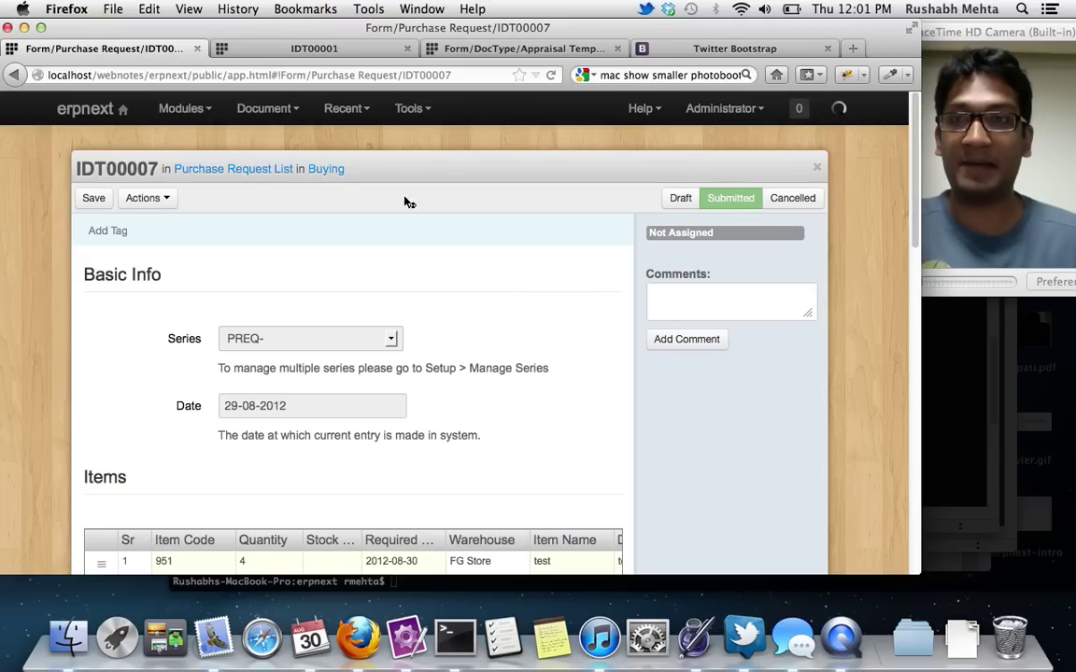
pyautogui.click(356, 57)
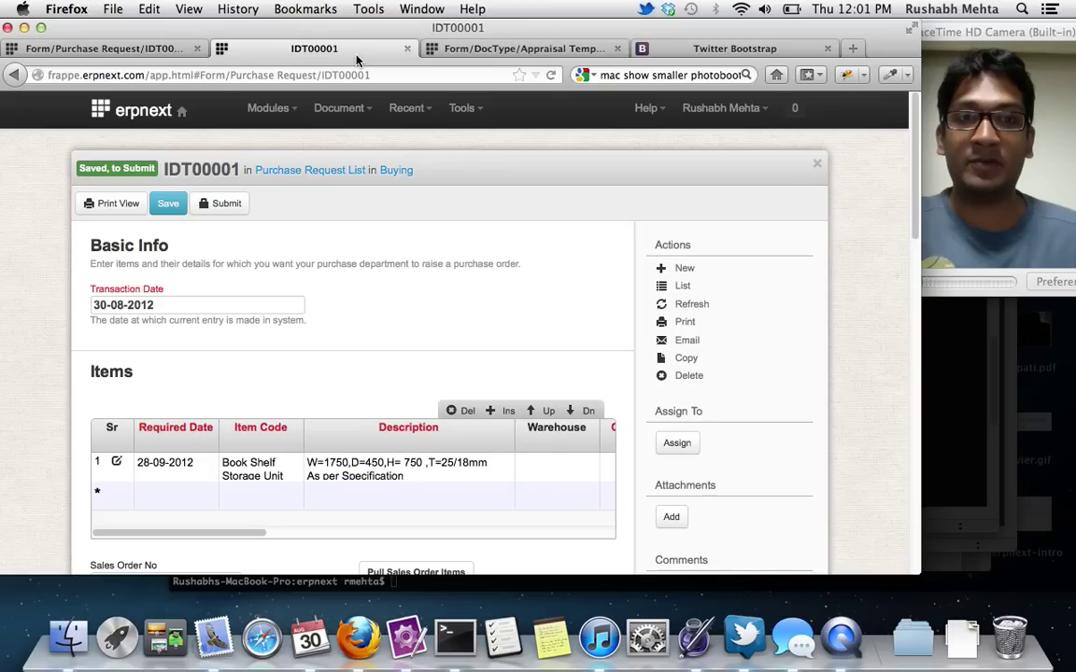
pyautogui.click(166, 58)
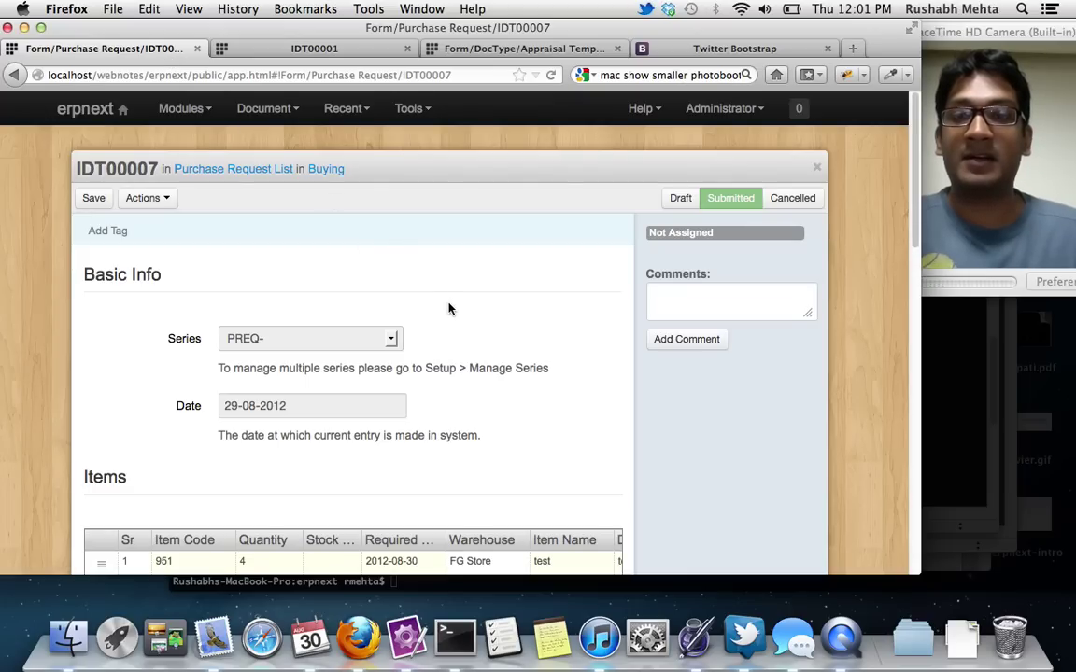
pyautogui.scroll(-2, 448, 309)
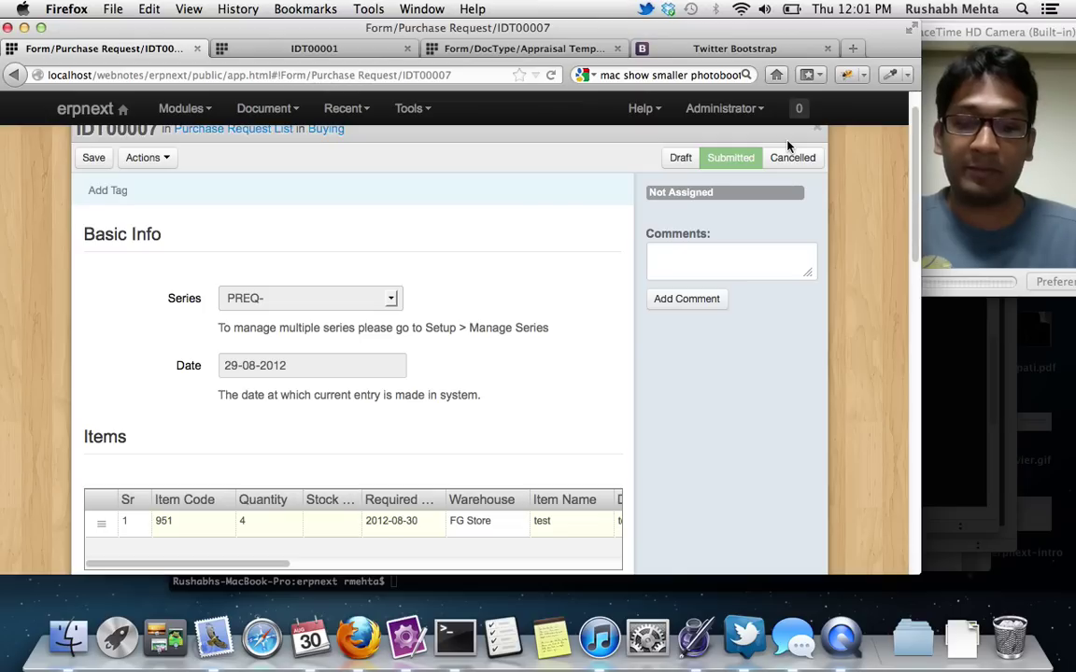
# - Switch to the Twitter Bootstrap tab and view the Dropdowns section on the Components page
pyautogui.click(770, 49)
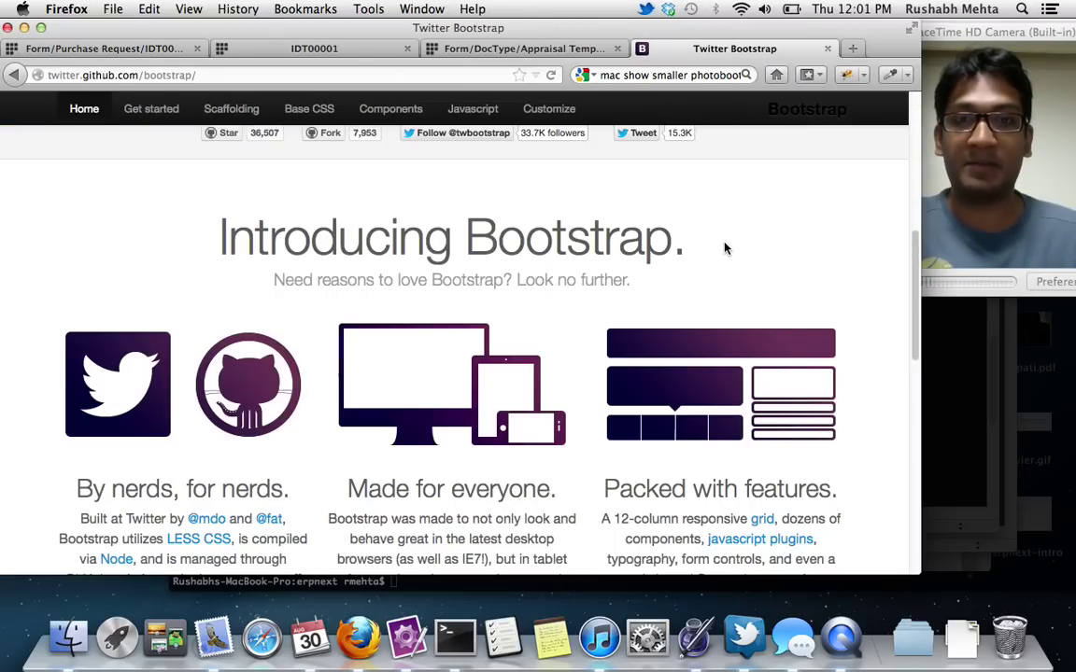
pyautogui.scroll(-3, 721, 254)
pyautogui.scroll(2, 721, 254)
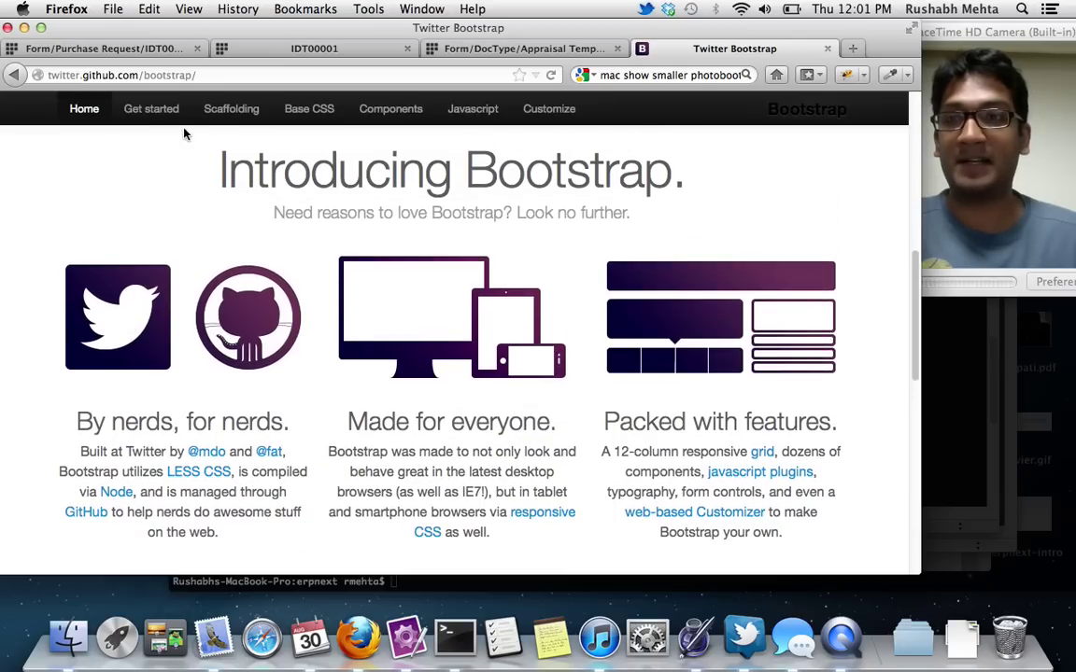
pyautogui.click(390, 111)
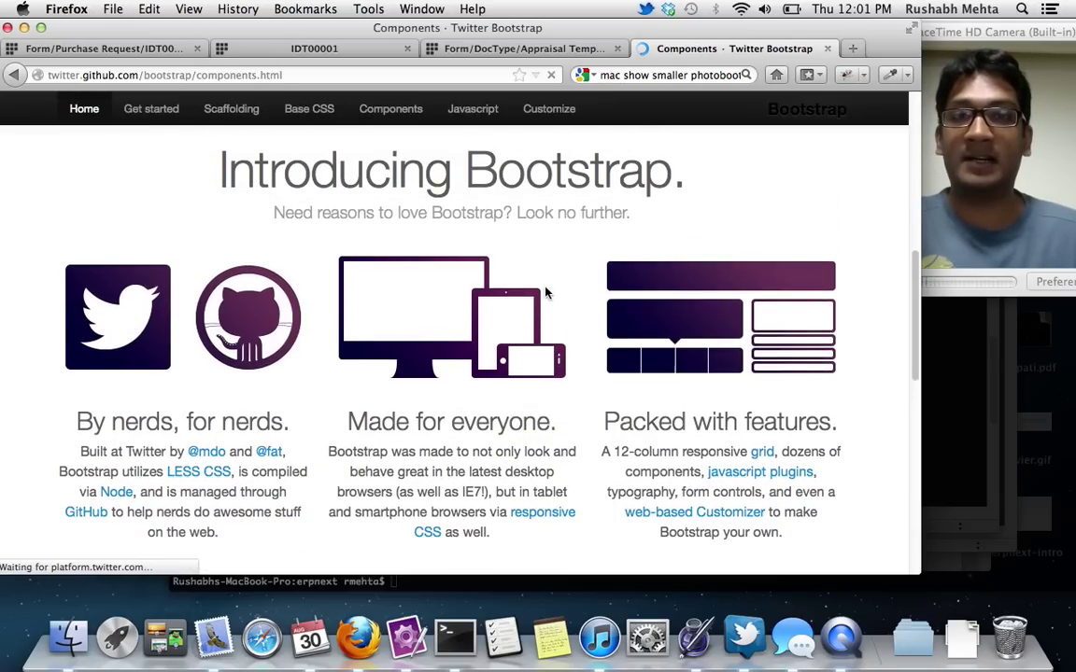
pyautogui.scroll(-10, 553, 300)
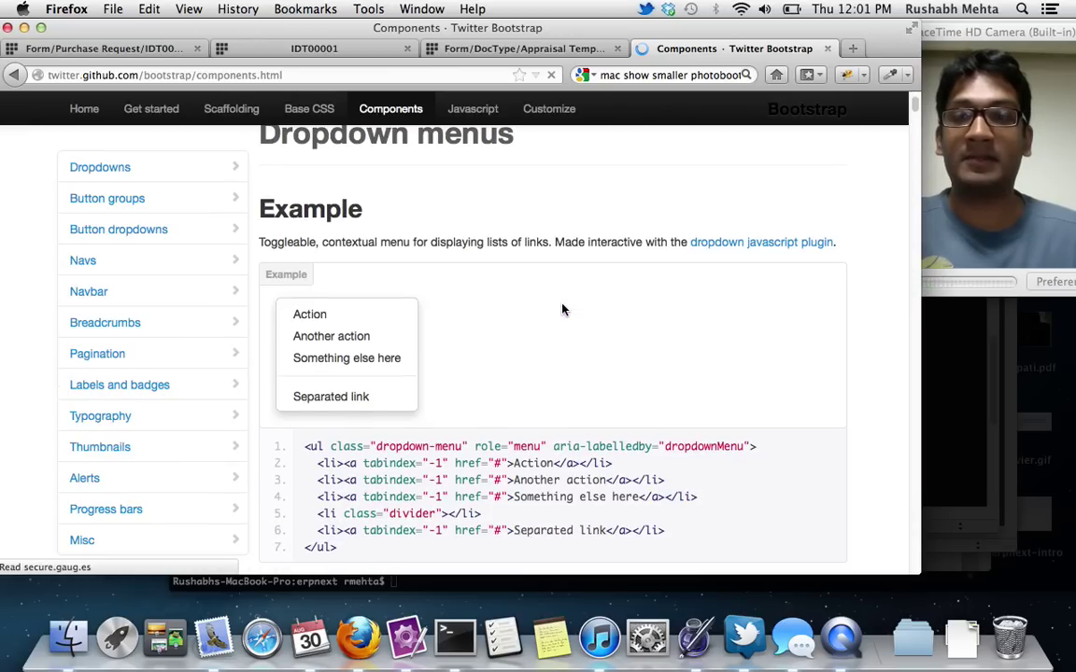
pyautogui.scroll(-6, 631, 338)
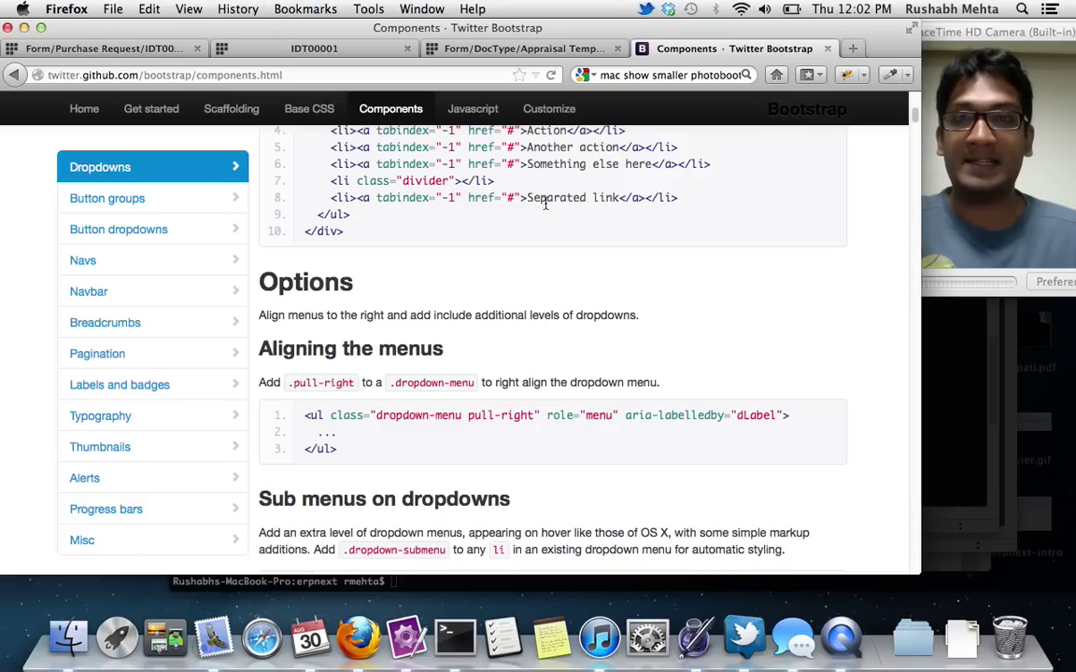
pyautogui.click(297, 51)
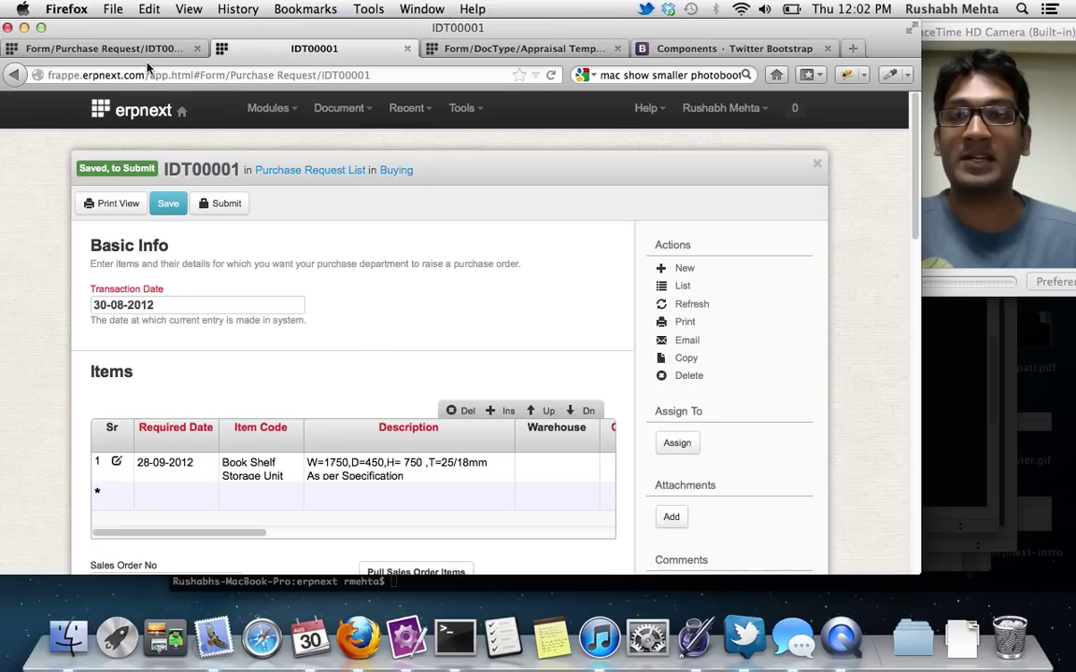
pyautogui.click(134, 46)
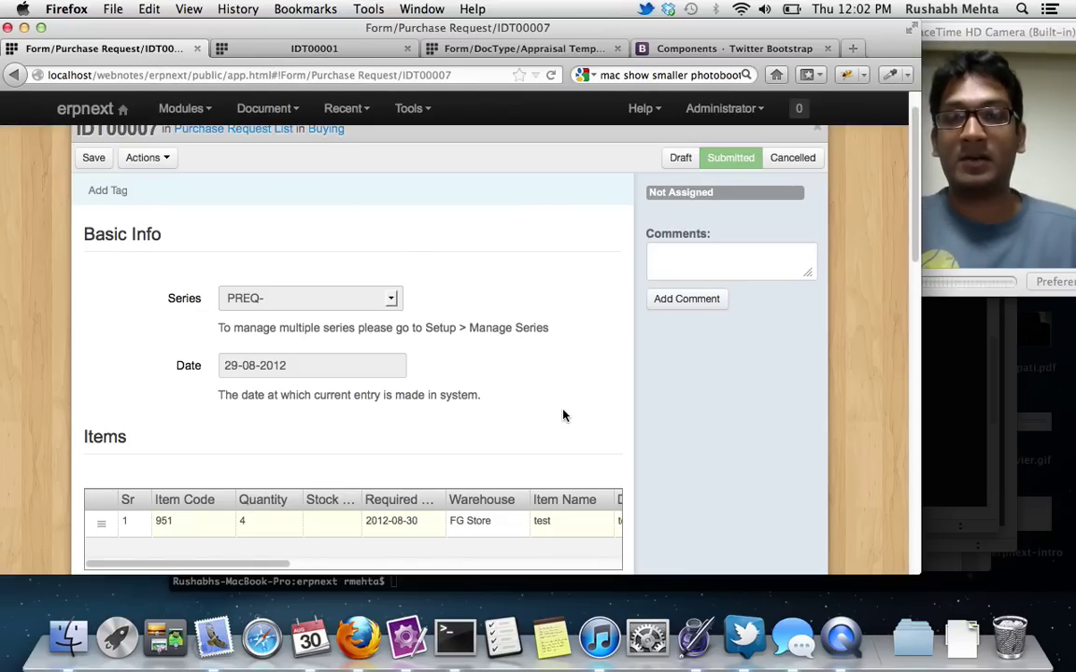
pyautogui.scroll(-2, 563, 416)
pyautogui.scroll(-5, 563, 416)
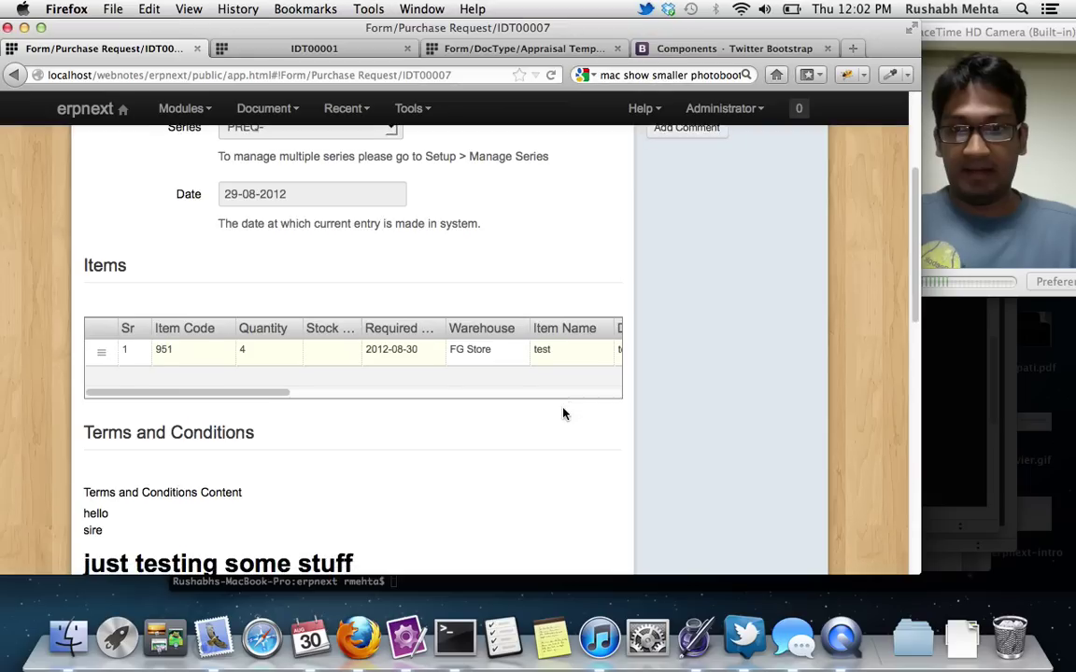
pyautogui.scroll(4, 544, 375)
pyautogui.scroll(2, 544, 374)
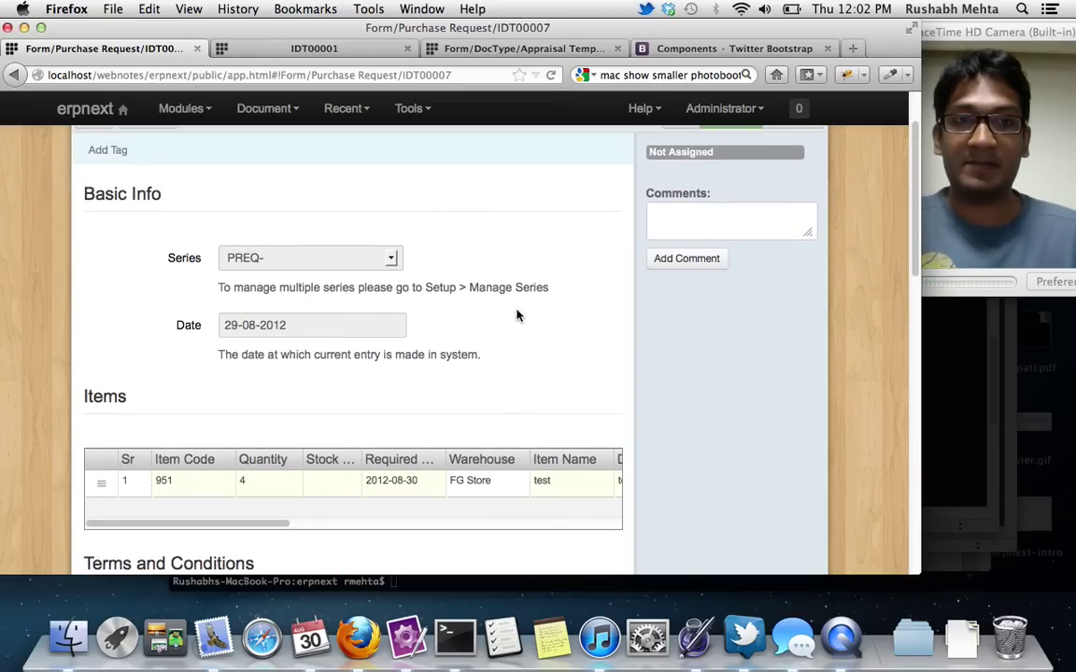
pyautogui.scroll(-20, 499, 358)
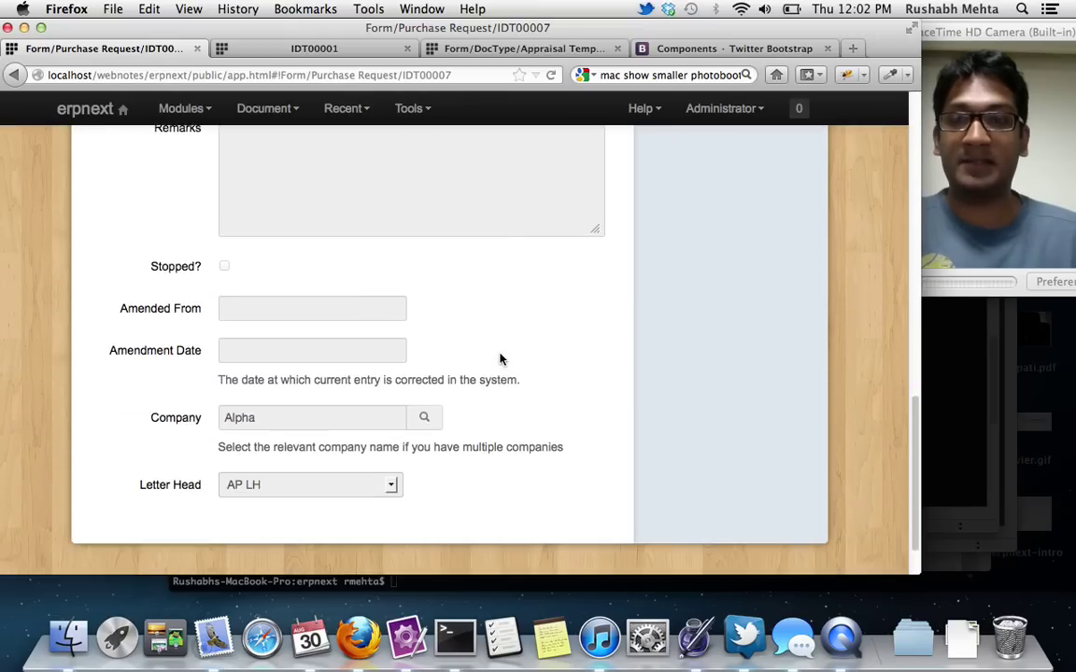
pyautogui.scroll(12, 501, 359)
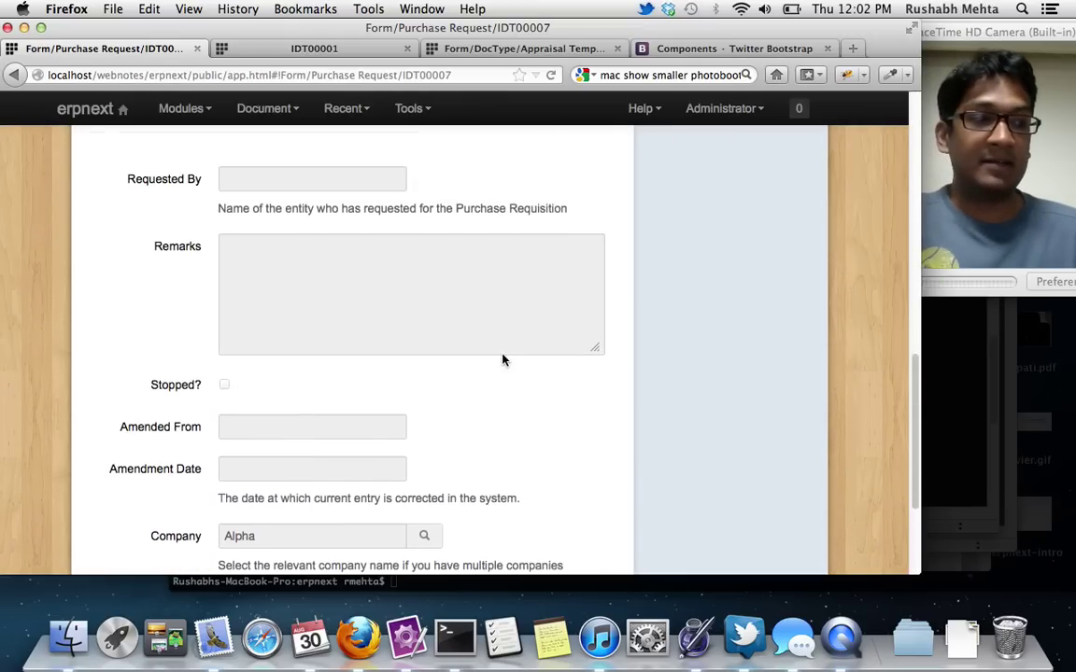
pyautogui.scroll(10, 504, 360)
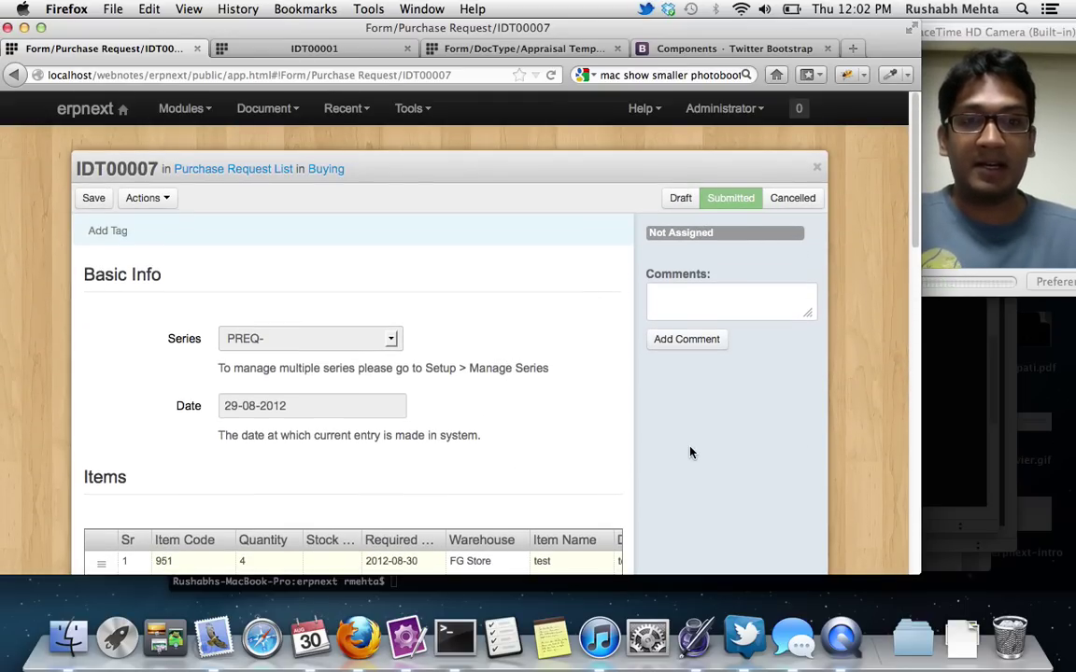
pyautogui.click(301, 48)
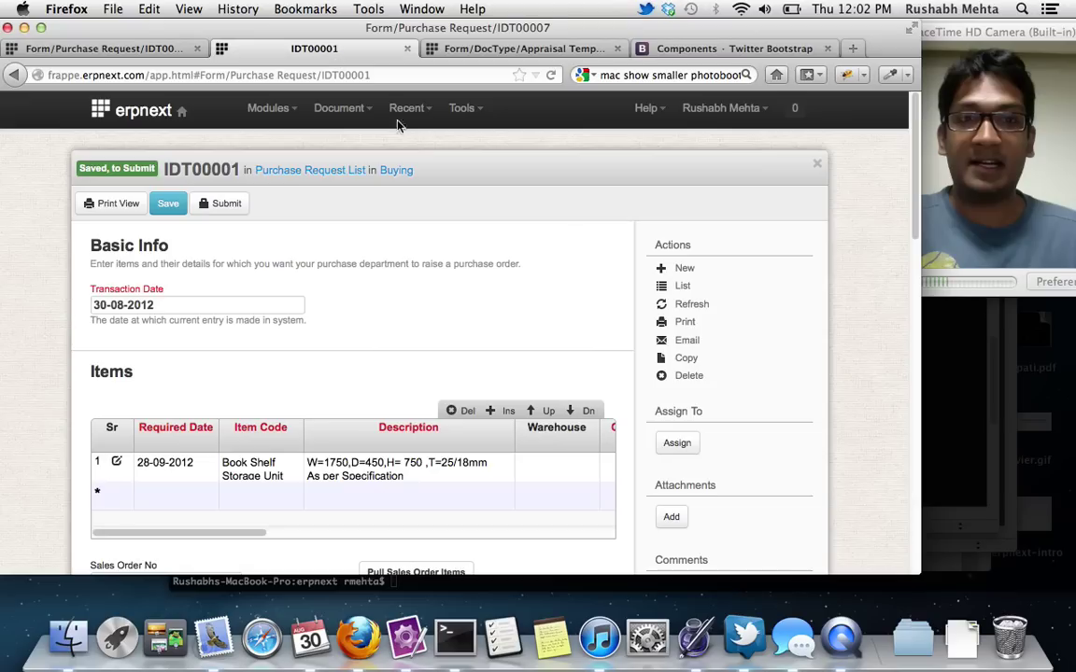
pyautogui.click(92, 49)
pyautogui.click(161, 204)
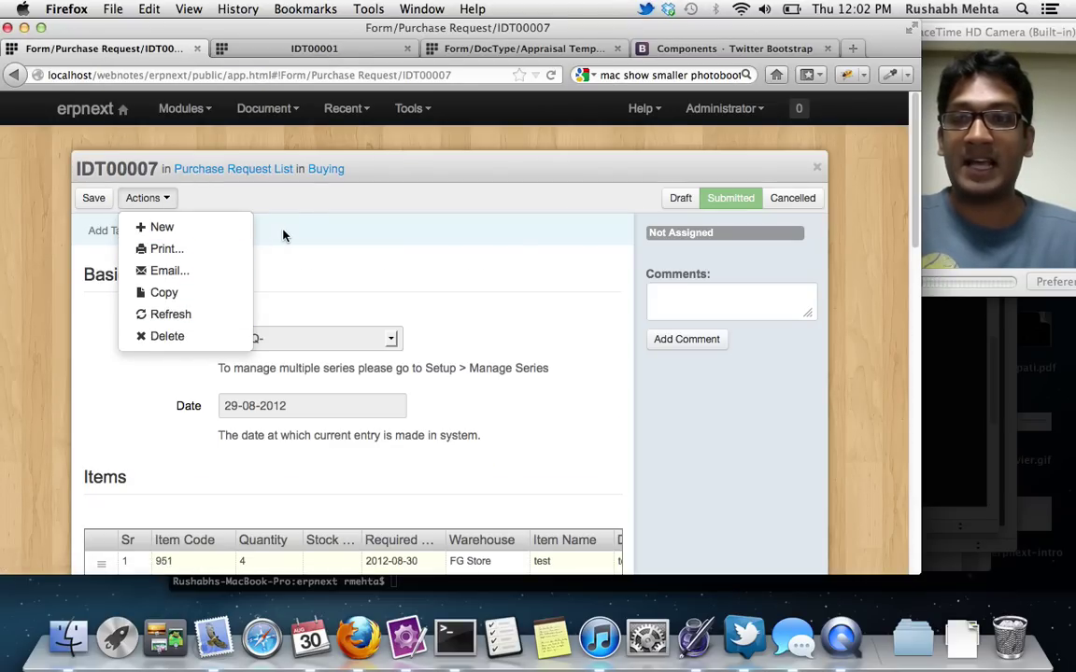
pyautogui.click(307, 219)
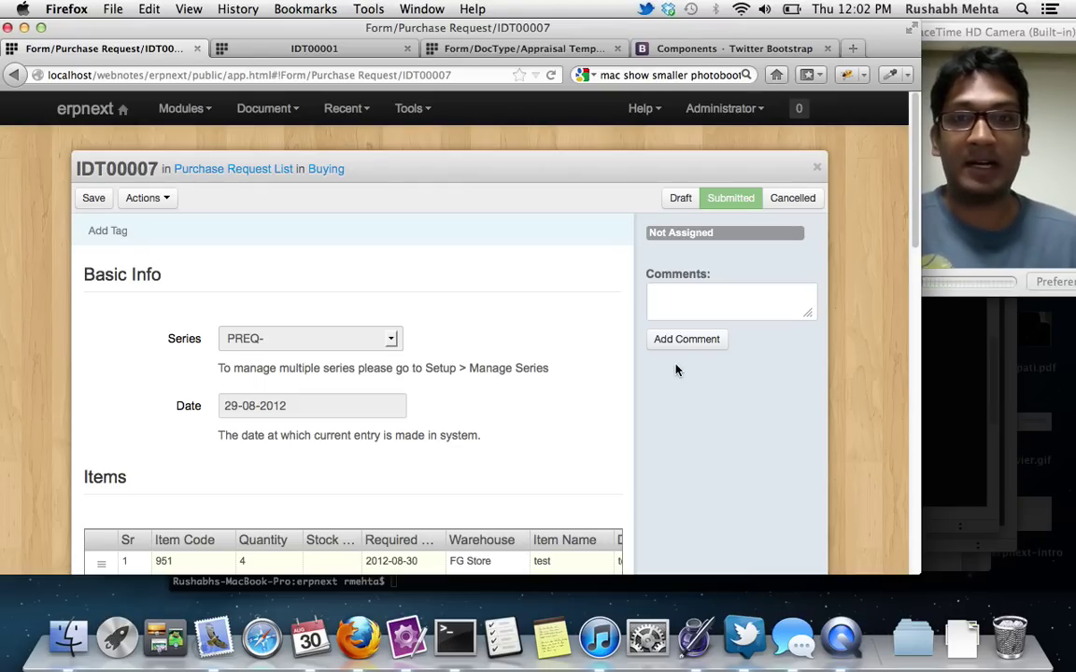
pyautogui.click(327, 47)
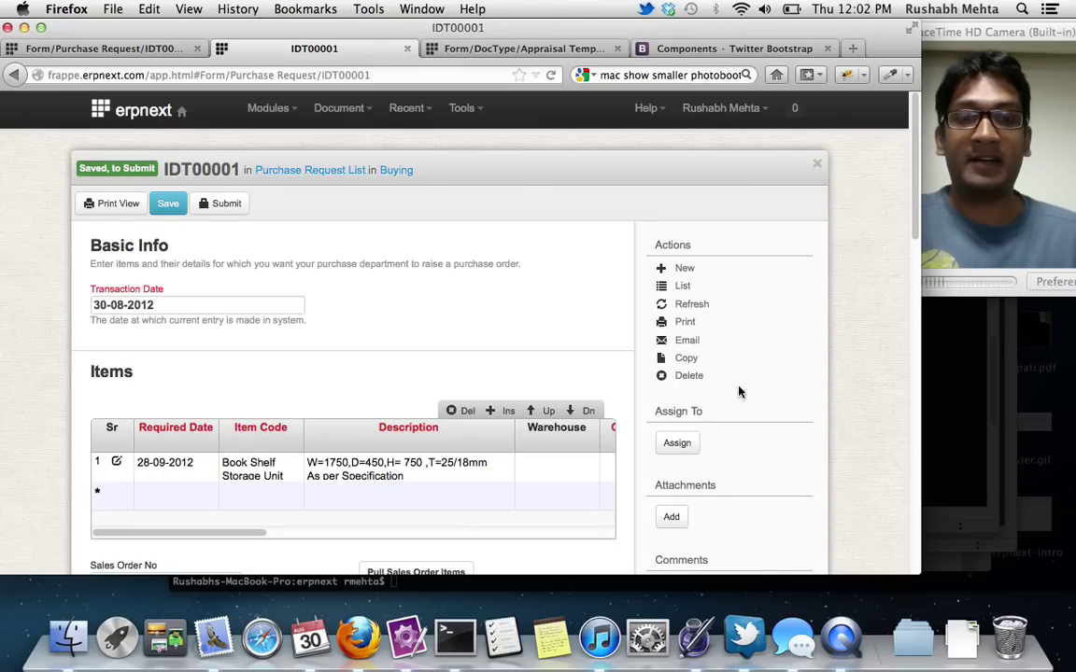
pyautogui.scroll(-1, 735, 416)
pyautogui.scroll(1, 735, 418)
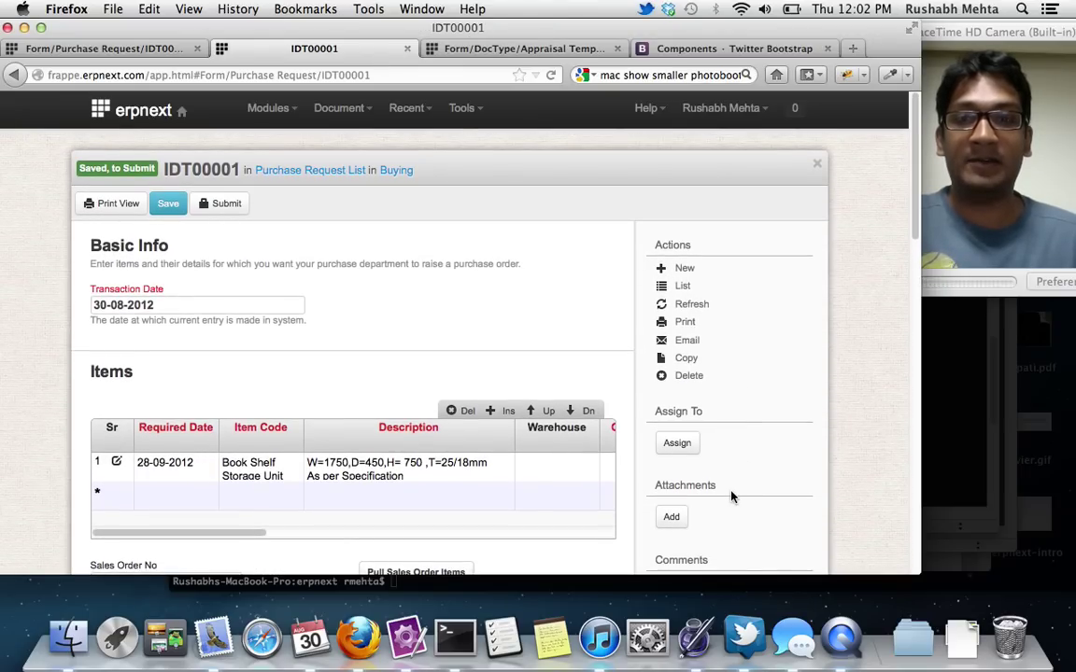
pyautogui.scroll(-5, 732, 495)
pyautogui.scroll(5, 632, 384)
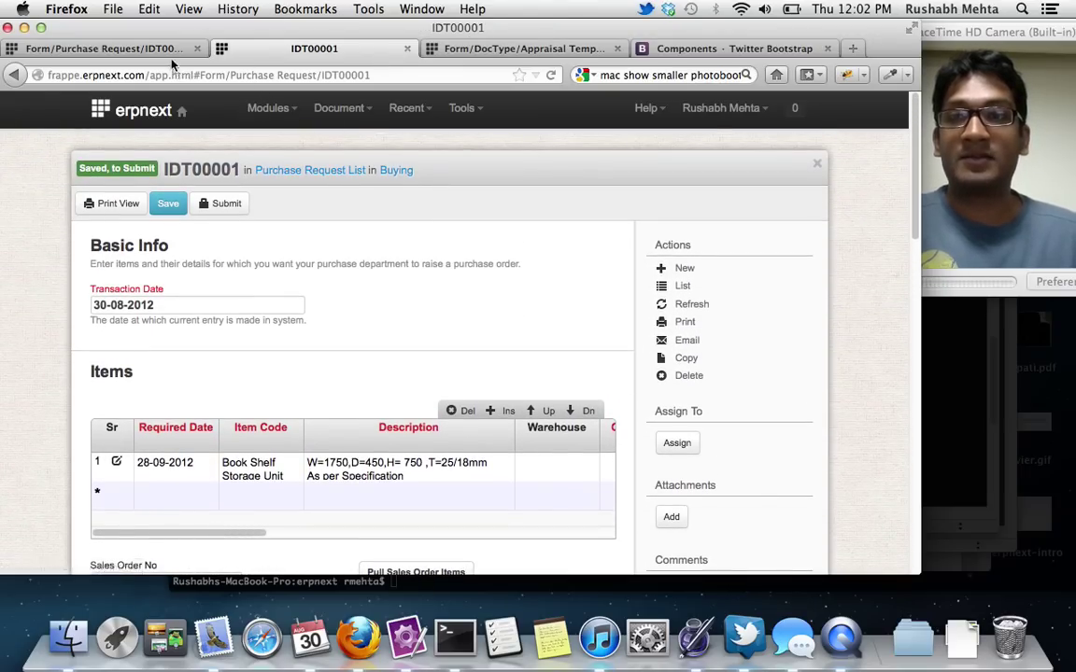
pyautogui.click(150, 48)
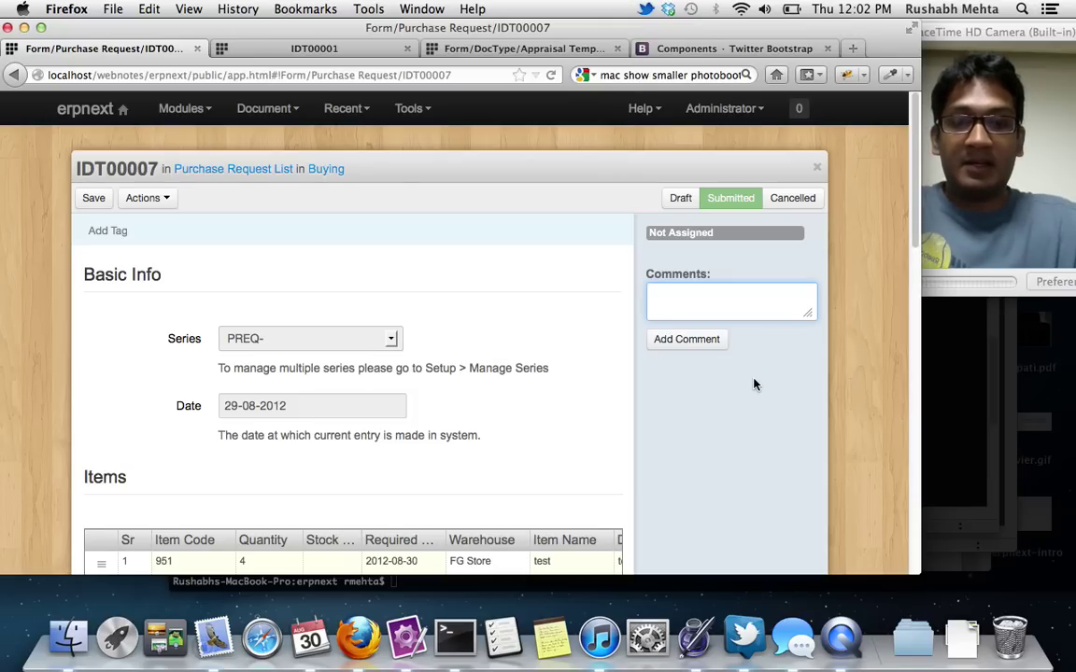
# - Post the comment 'i need this yesterday' on purchase request IDT00007
pyautogui.write('i ne')
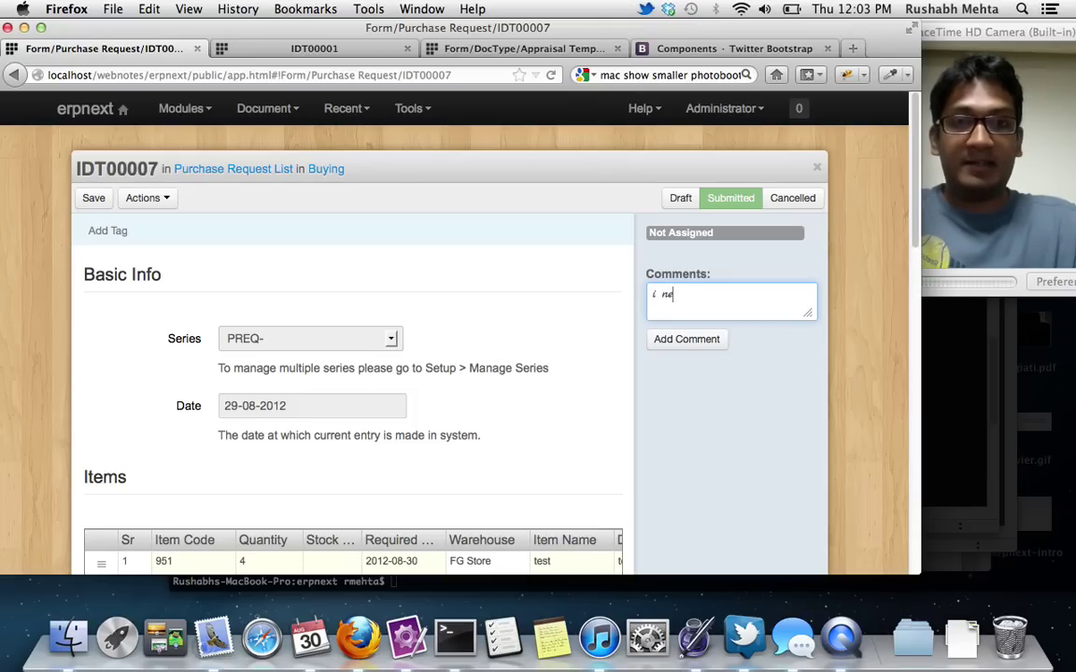
pyautogui.write('ed this yes')
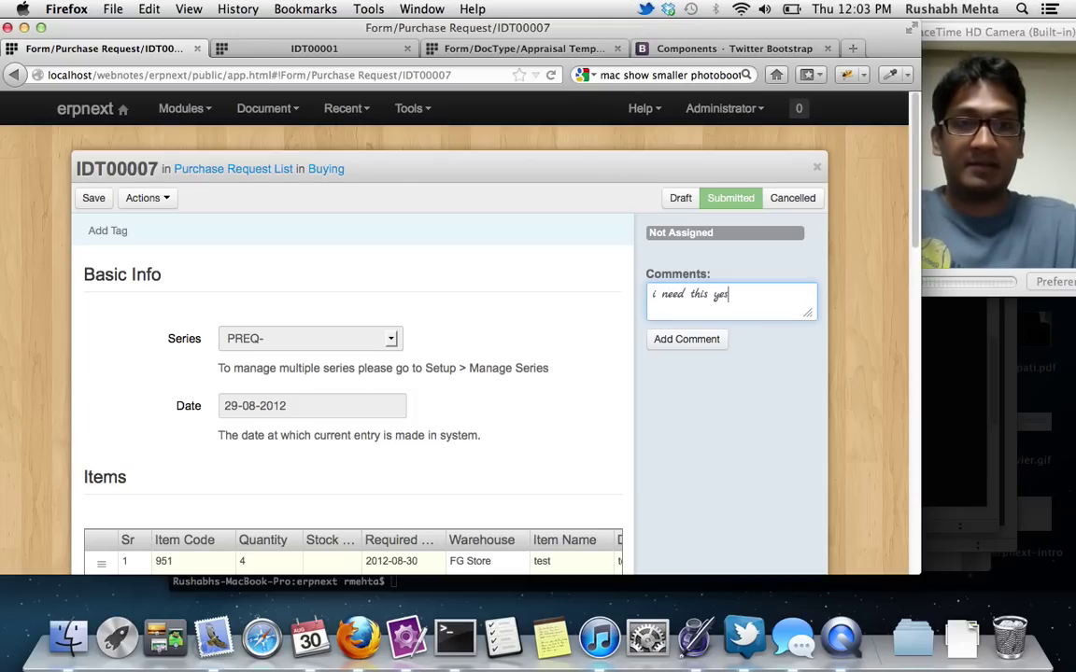
pyautogui.write('terday')
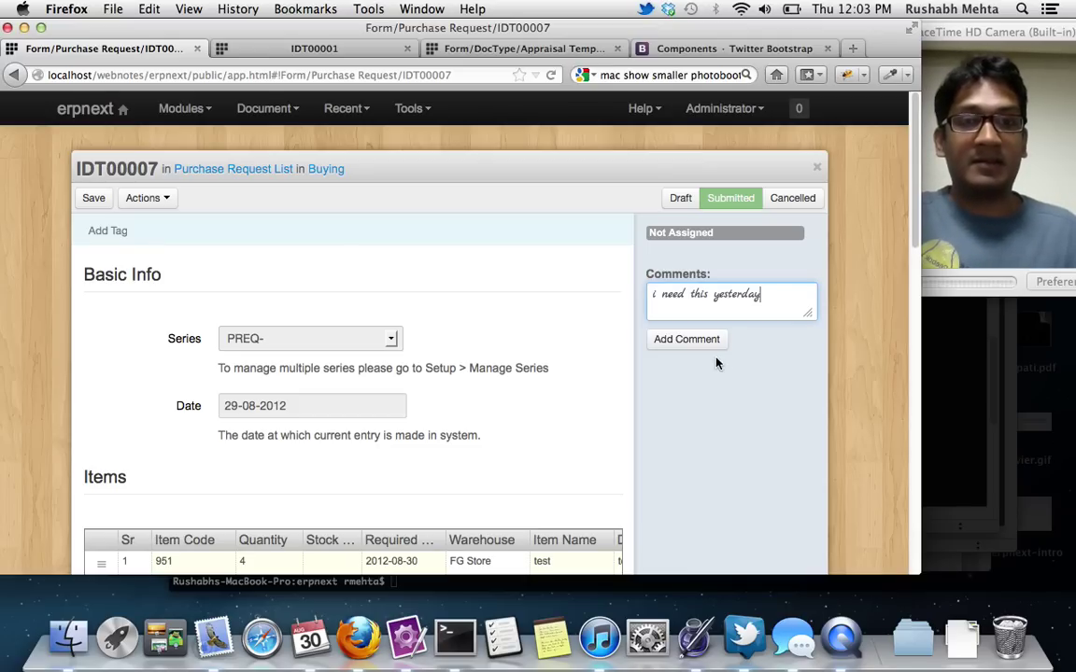
pyautogui.click(686, 339)
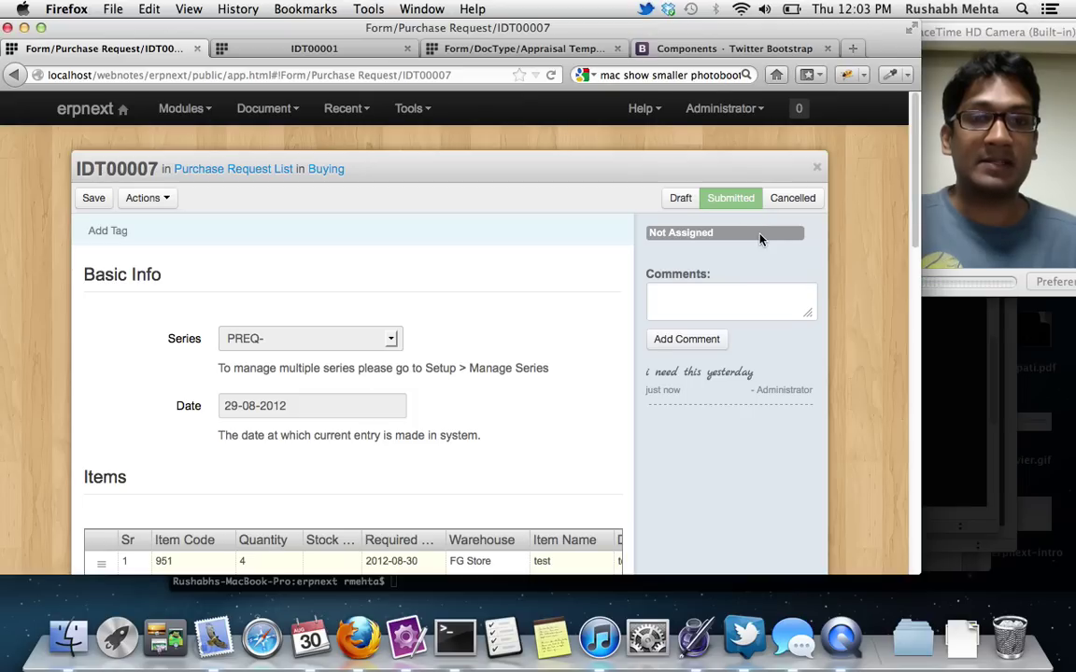
# - Assign IDT00007 to a user chosen from the Not Assigned dropdown
pyautogui.click(762, 235)
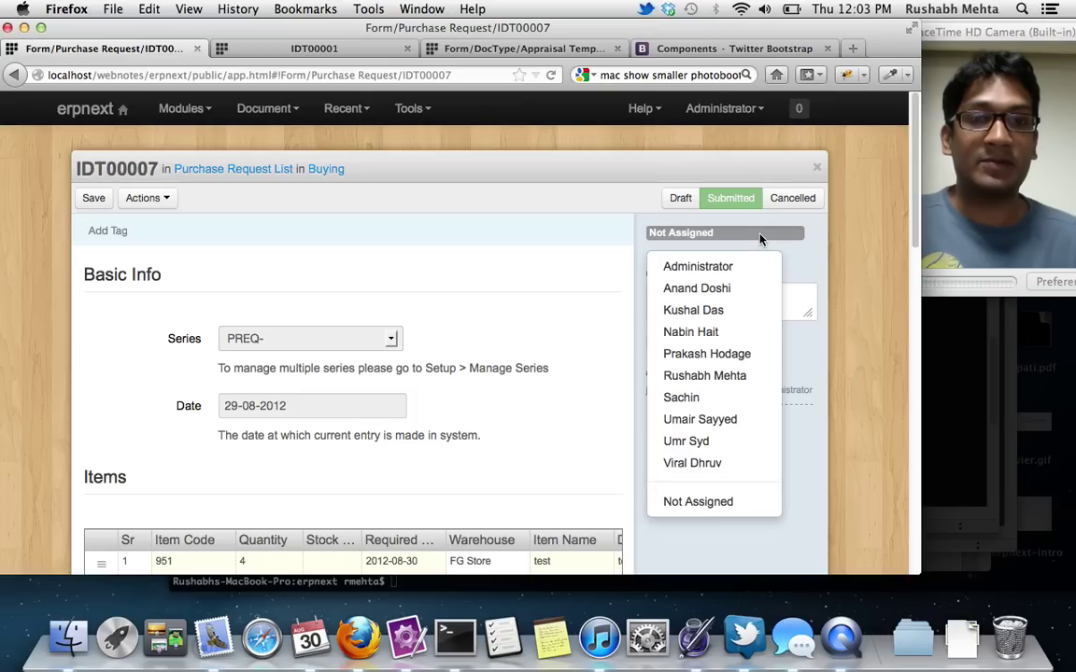
pyautogui.click(723, 336)
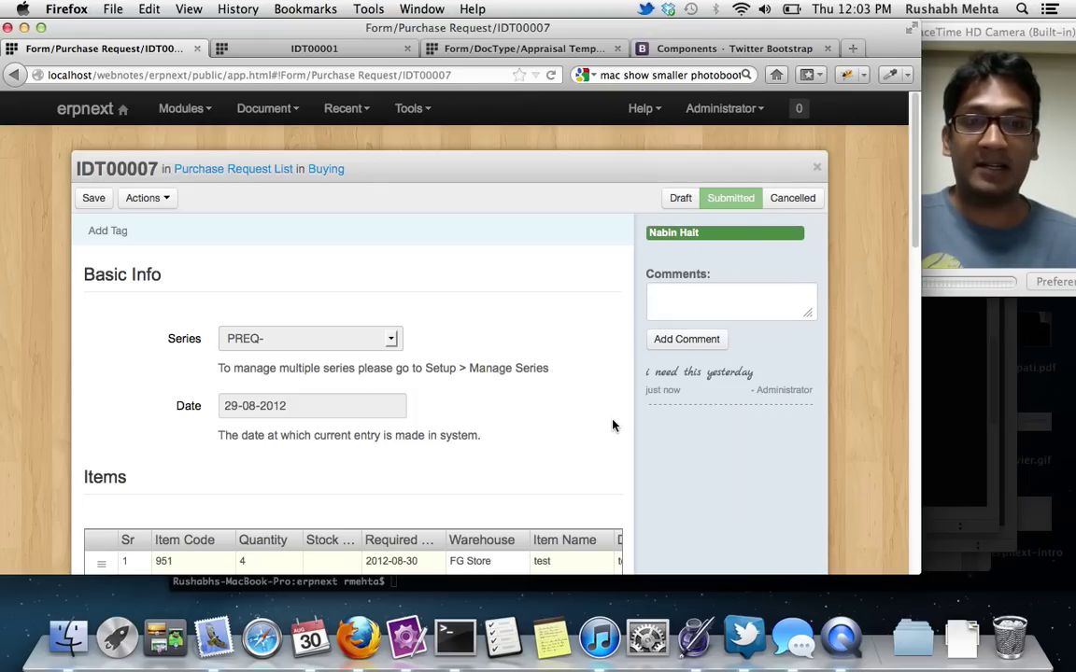
pyautogui.scroll(-2, 613, 425)
pyautogui.scroll(2, 612, 425)
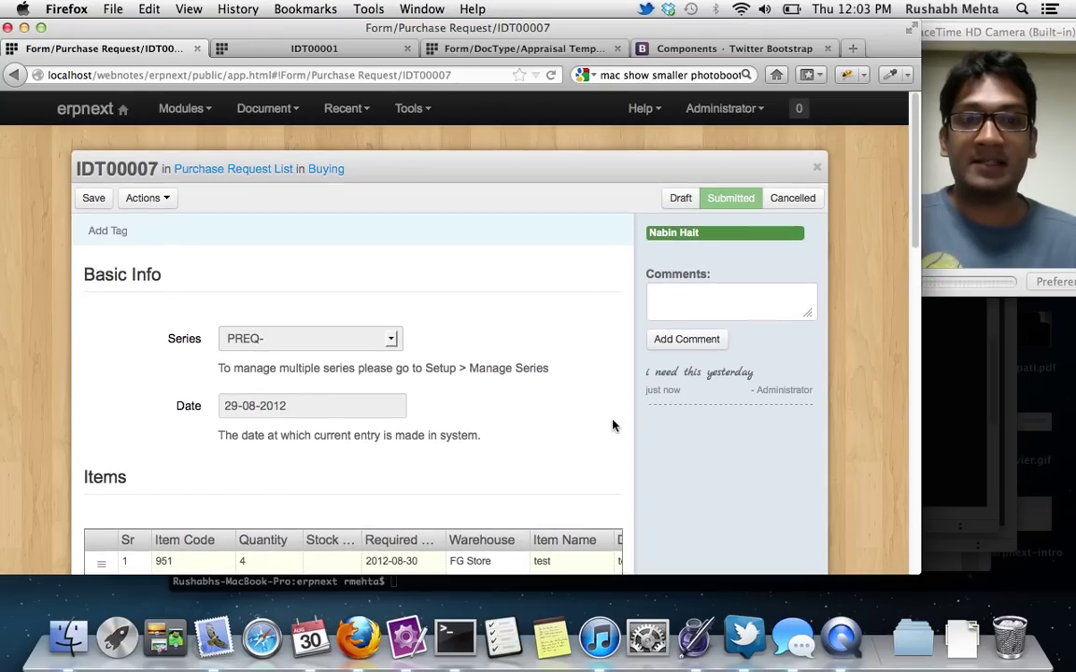
pyautogui.scroll(-3, 613, 425)
pyautogui.scroll(3, 613, 425)
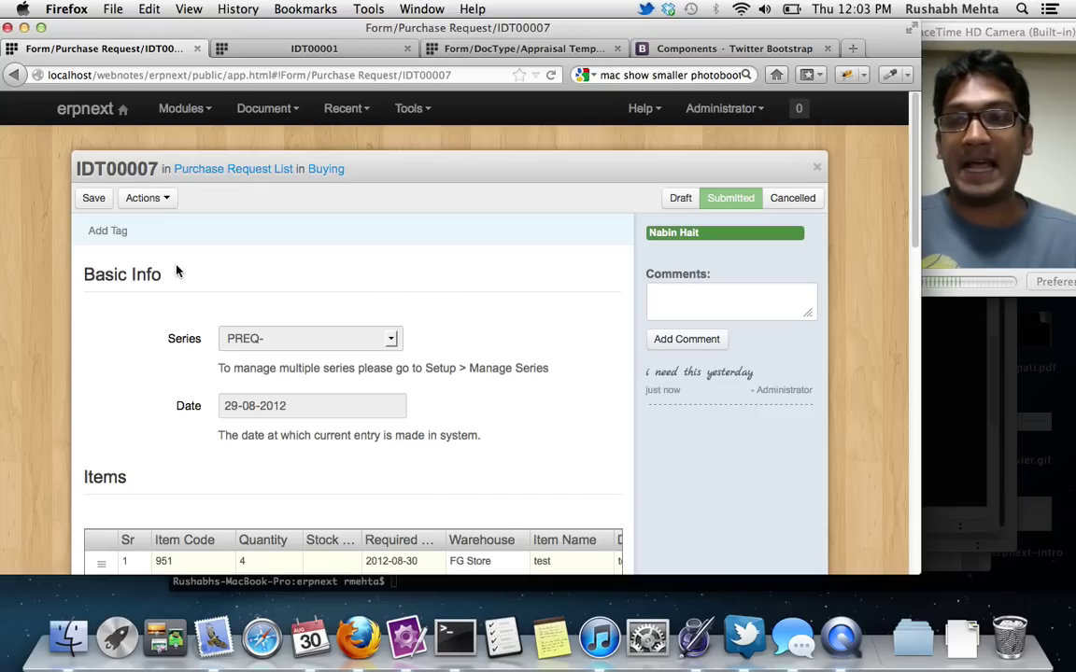
# - Add the tags 'urgent' and 'project-x' to the request
pyautogui.click(119, 231)
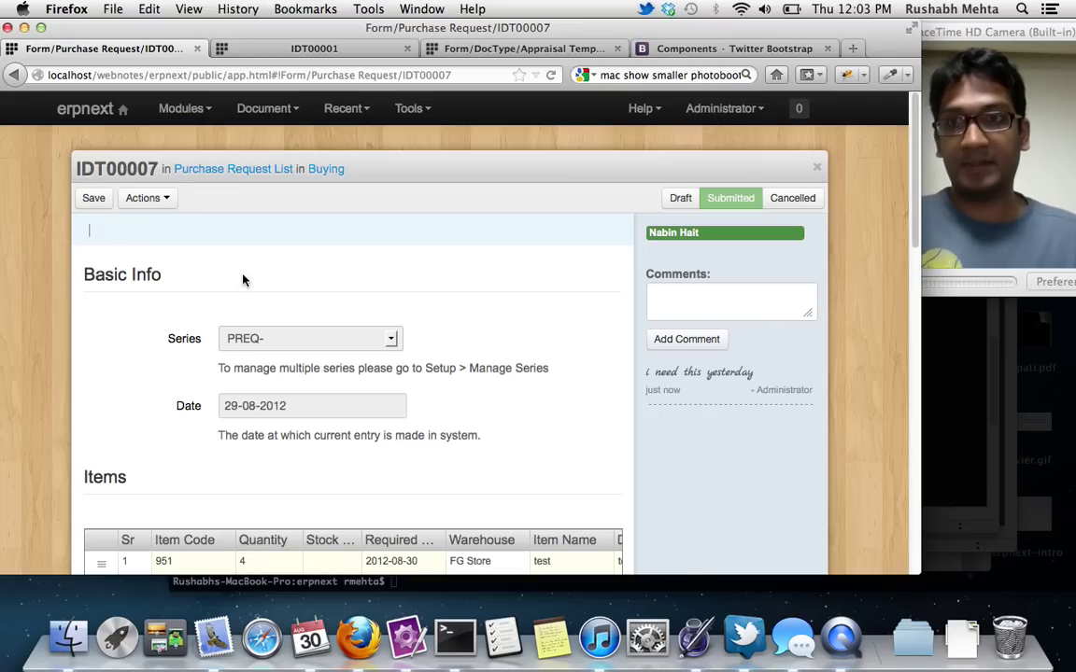
pyautogui.write('urge')
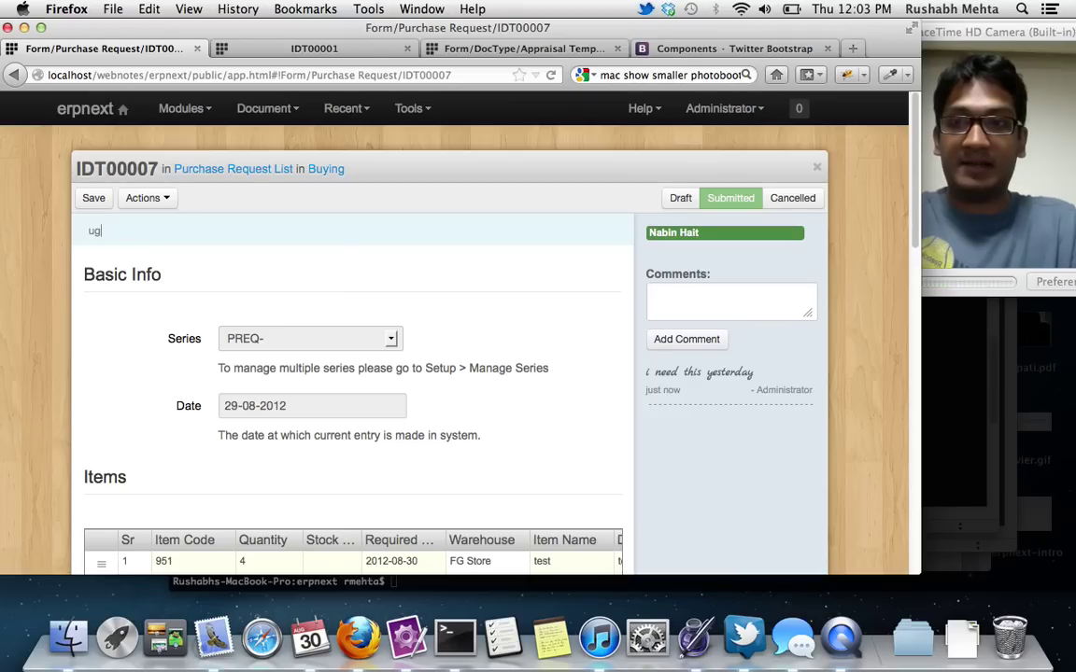
pyautogui.write('nt')
pyautogui.press('Return')
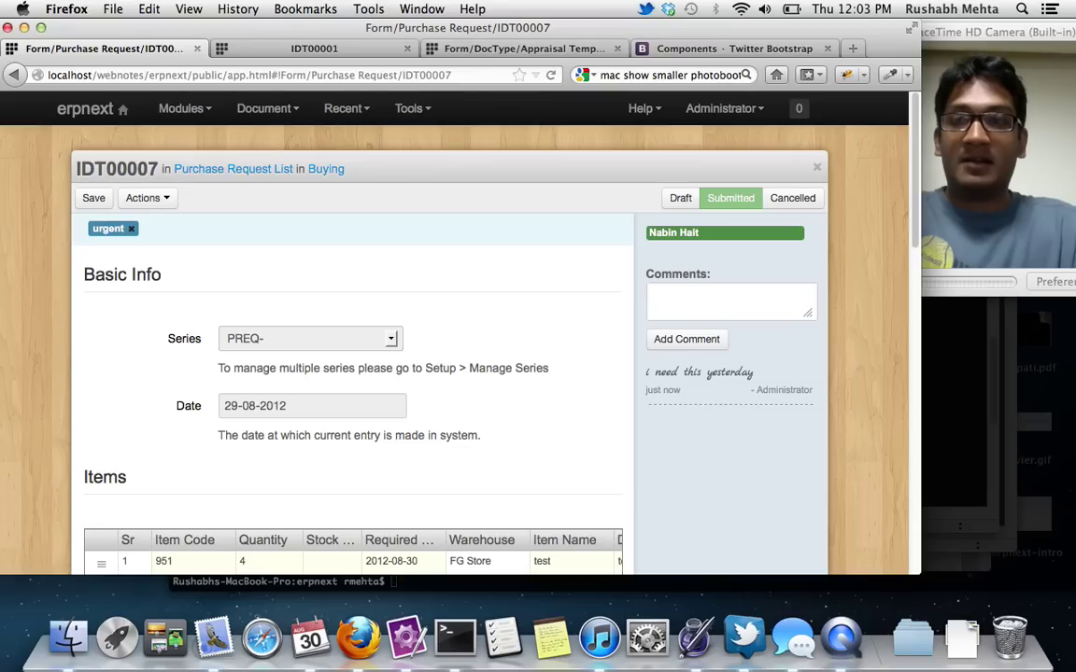
pyautogui.write('pra')
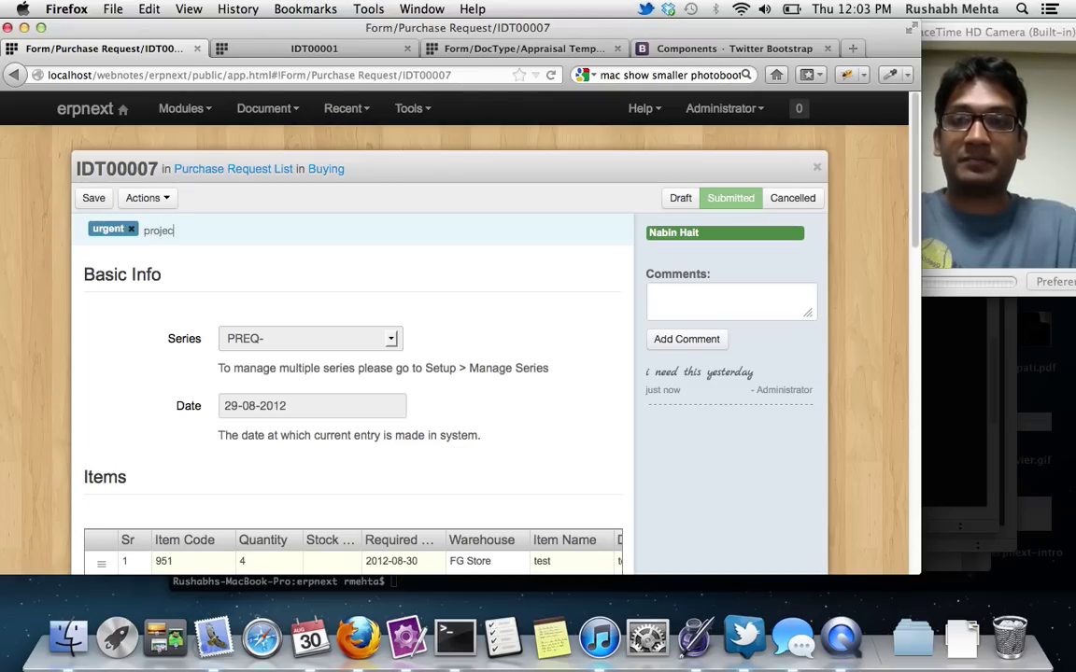
pyautogui.write('ject-x')
pyautogui.press('Return')
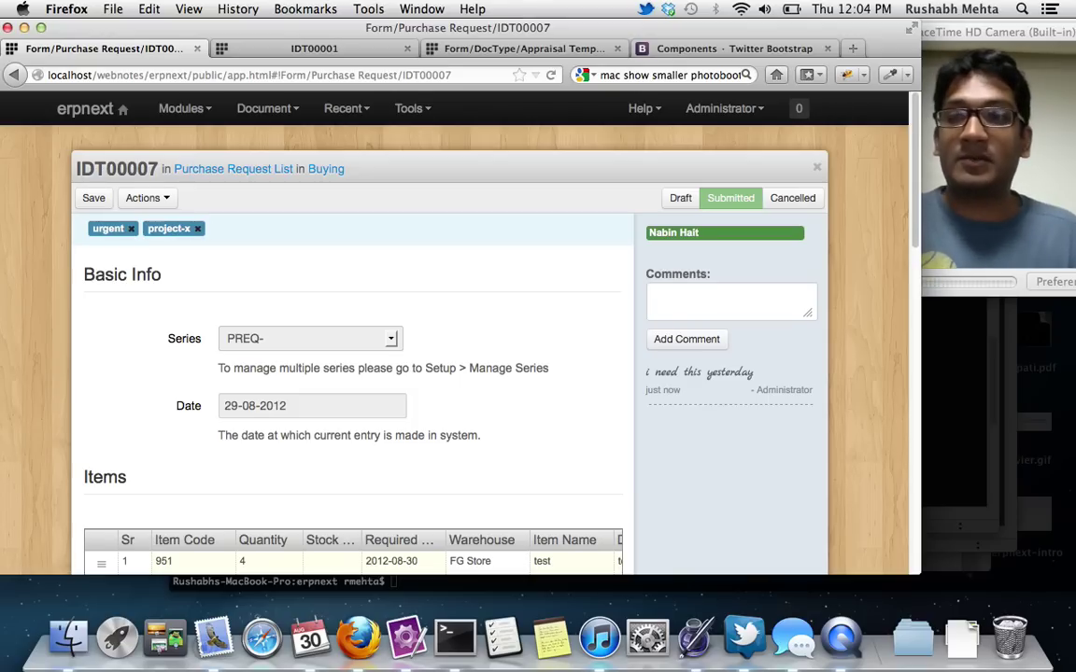
pyautogui.click(232, 291)
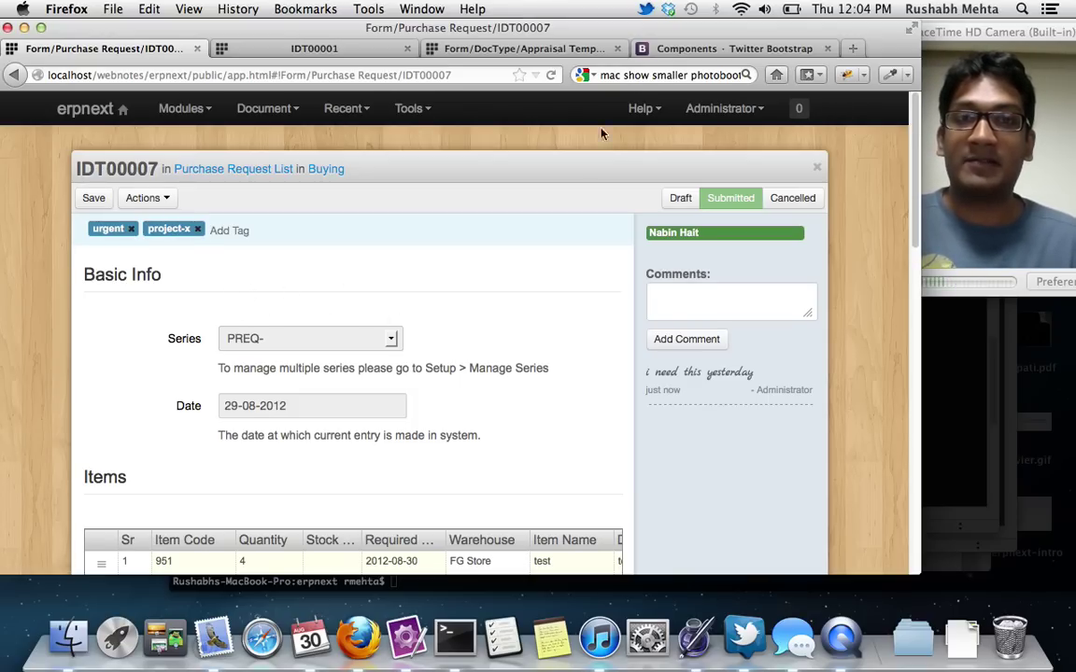
# - Glance at purchase request IDT00001 in the other tab, then return to IDT00007
pyautogui.click(353, 48)
pyautogui.scroll(-5, 699, 455)
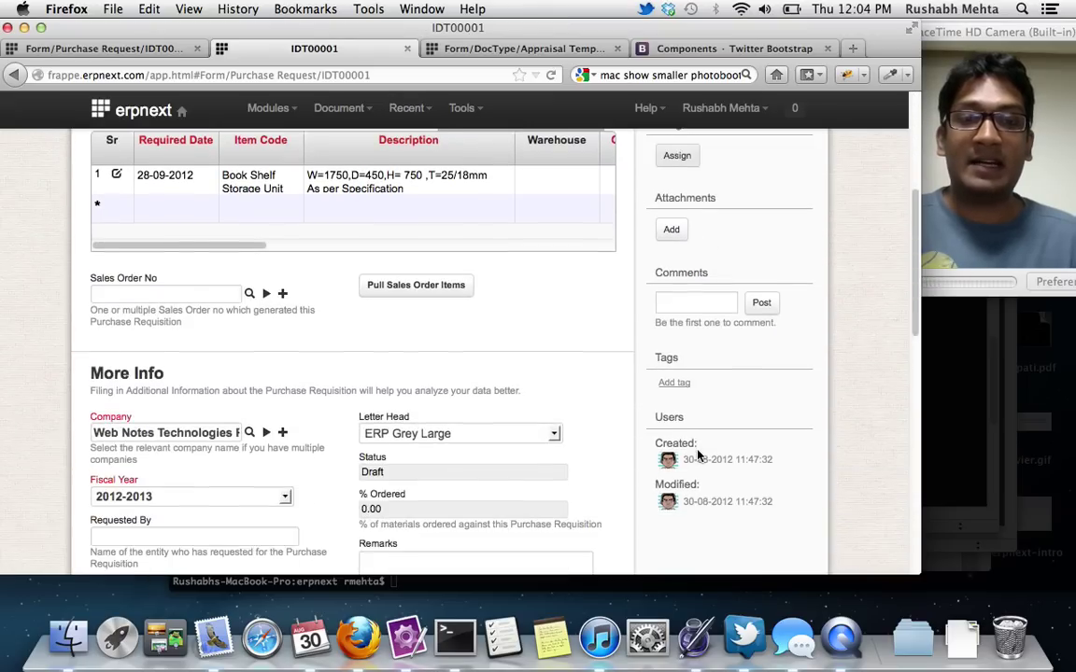
pyautogui.scroll(-2, 698, 454)
pyautogui.scroll(8, 620, 308)
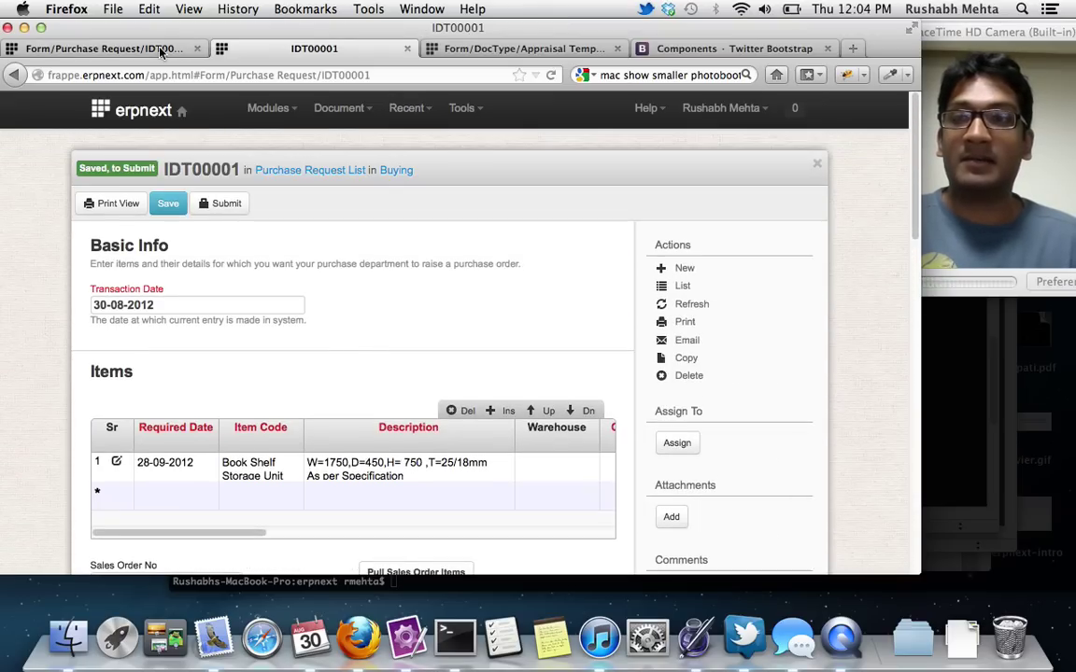
pyautogui.click(161, 52)
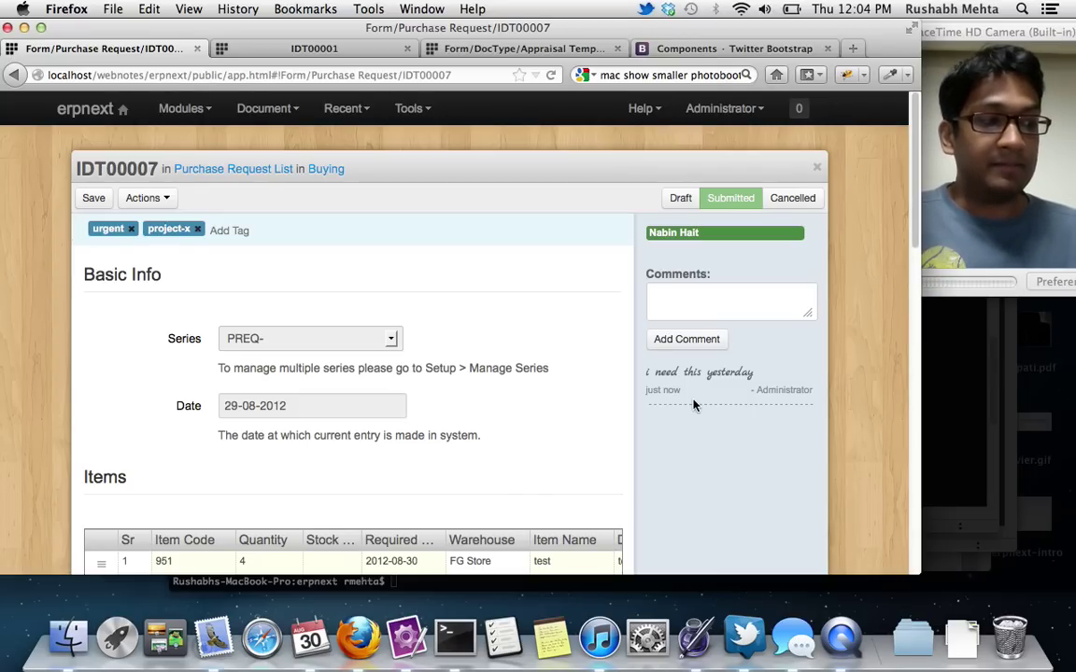
# - Compare against the hosted IDT00001 request, then return to the local IDT00007 form
pyautogui.scroll(-3, 510, 398)
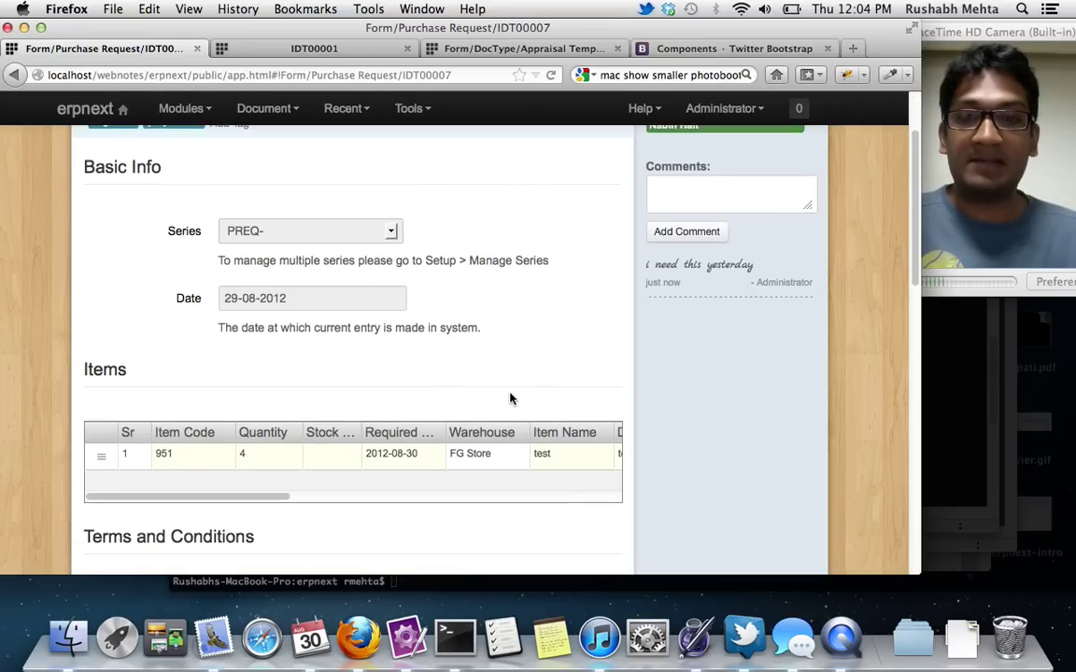
pyautogui.scroll(-2, 510, 399)
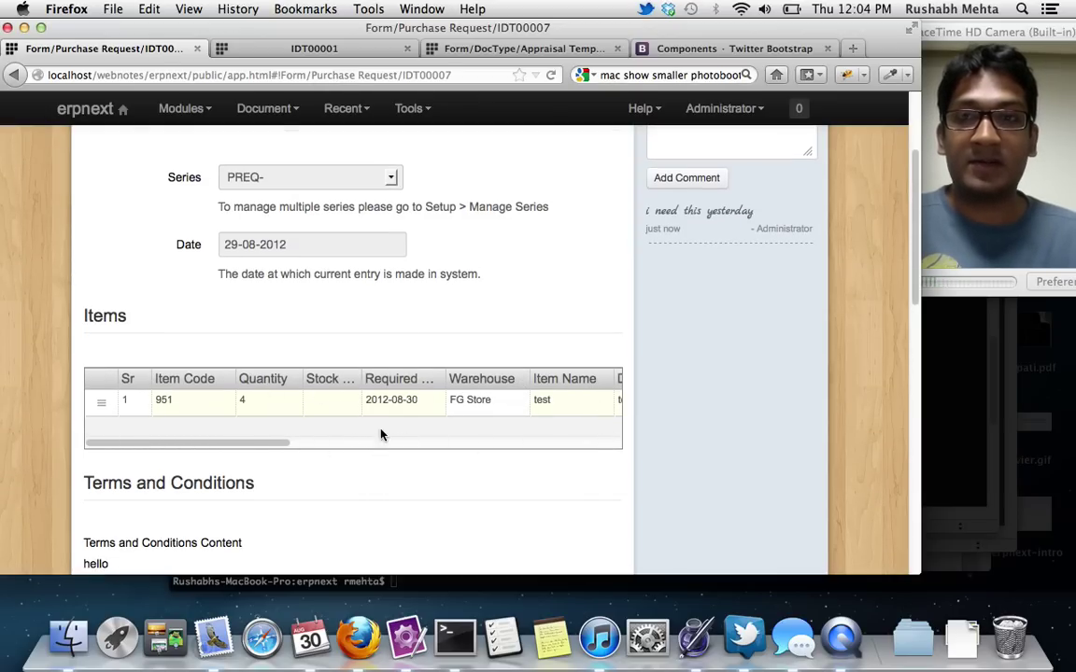
pyautogui.click(280, 47)
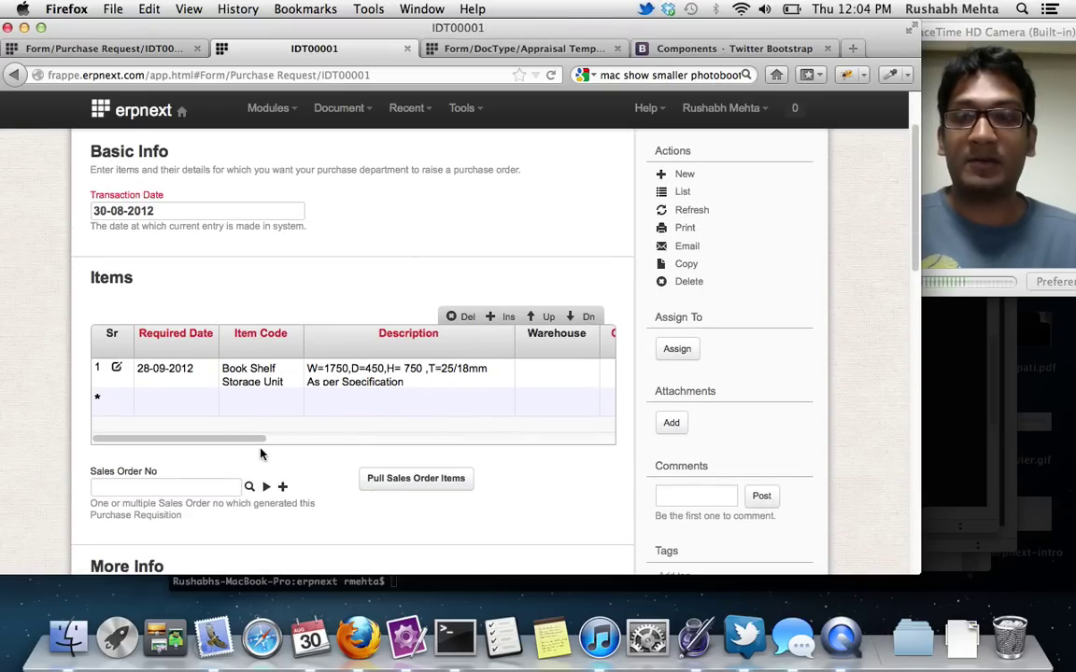
pyautogui.moveTo(254, 439); pyautogui.dragTo(226, 447)
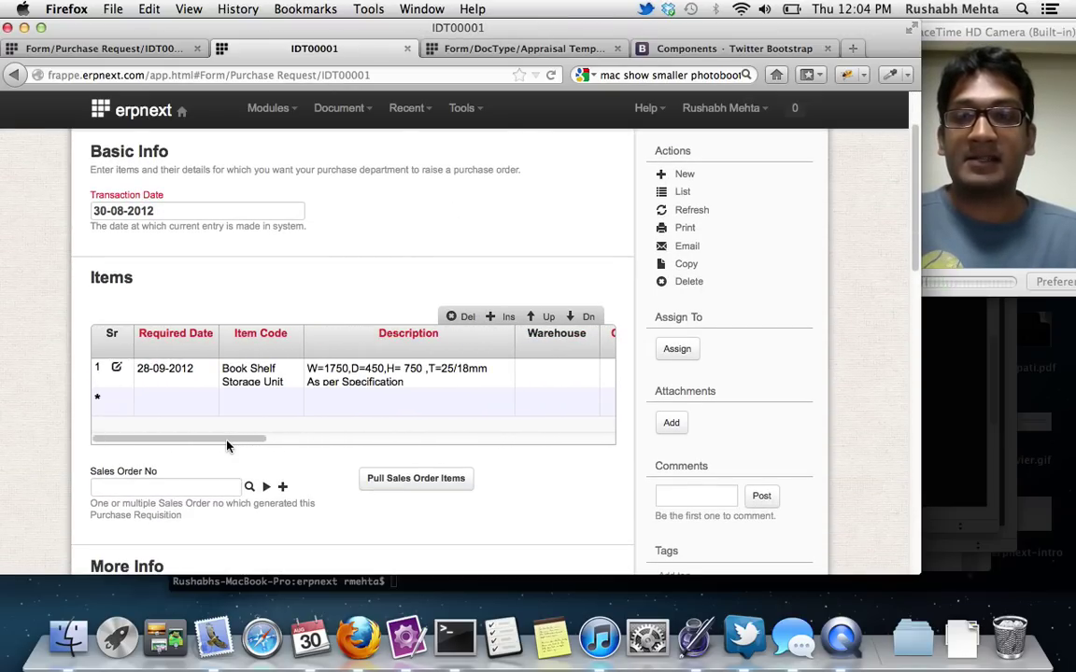
pyautogui.click(164, 58)
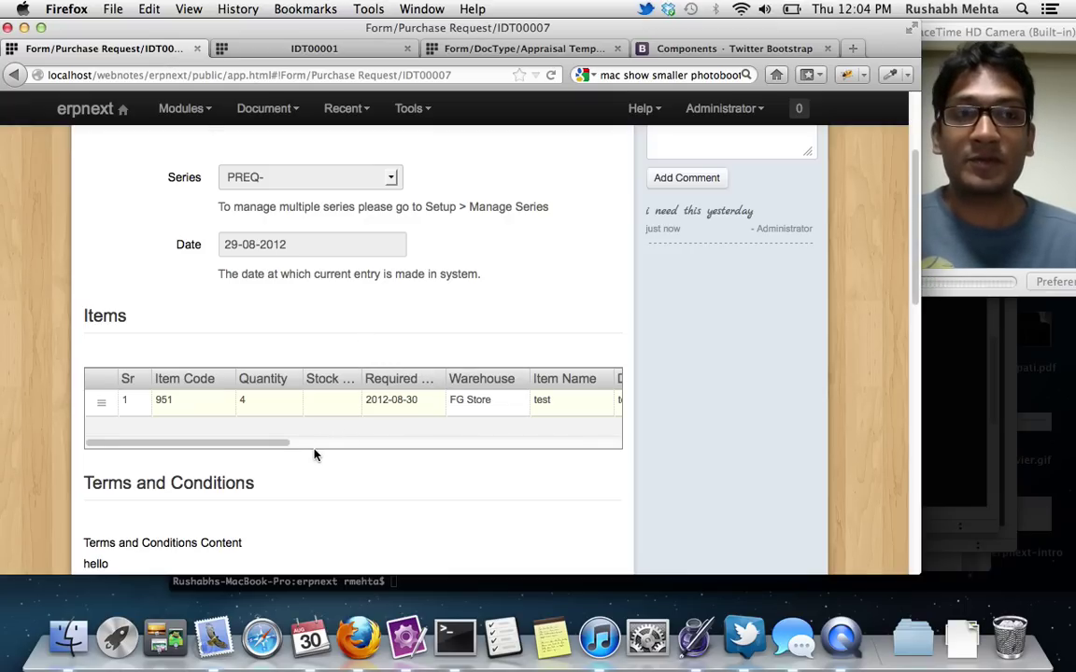
# - Scroll the Items grid and drag the Description column border wider
pyautogui.moveTo(277, 447); pyautogui.dragTo(460, 449)
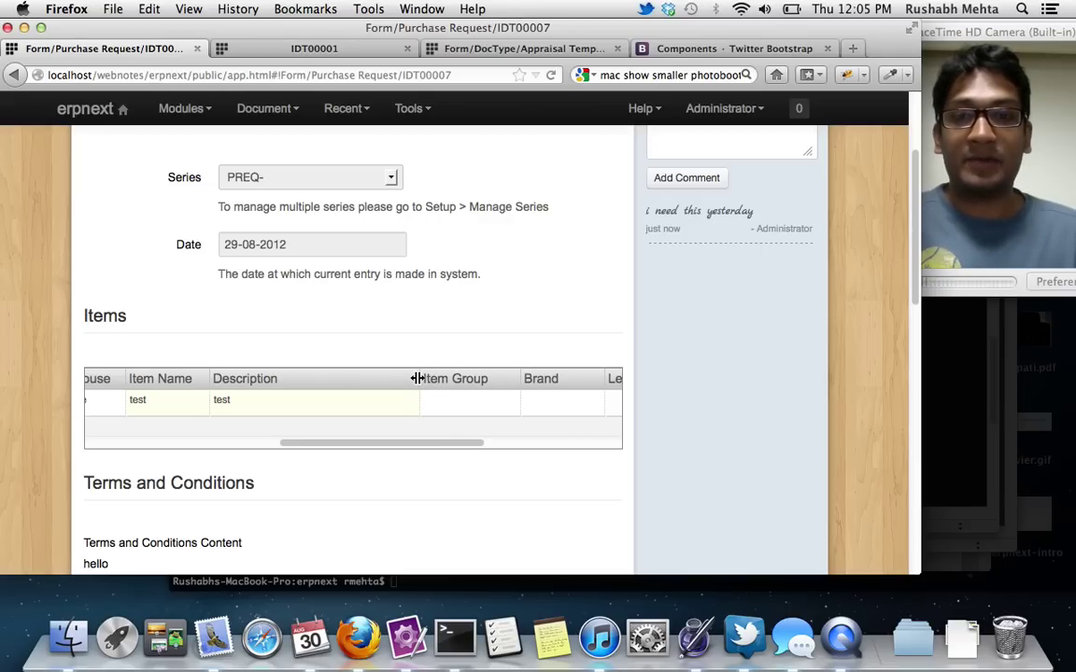
pyautogui.moveTo(417, 378); pyautogui.dragTo(441, 379)
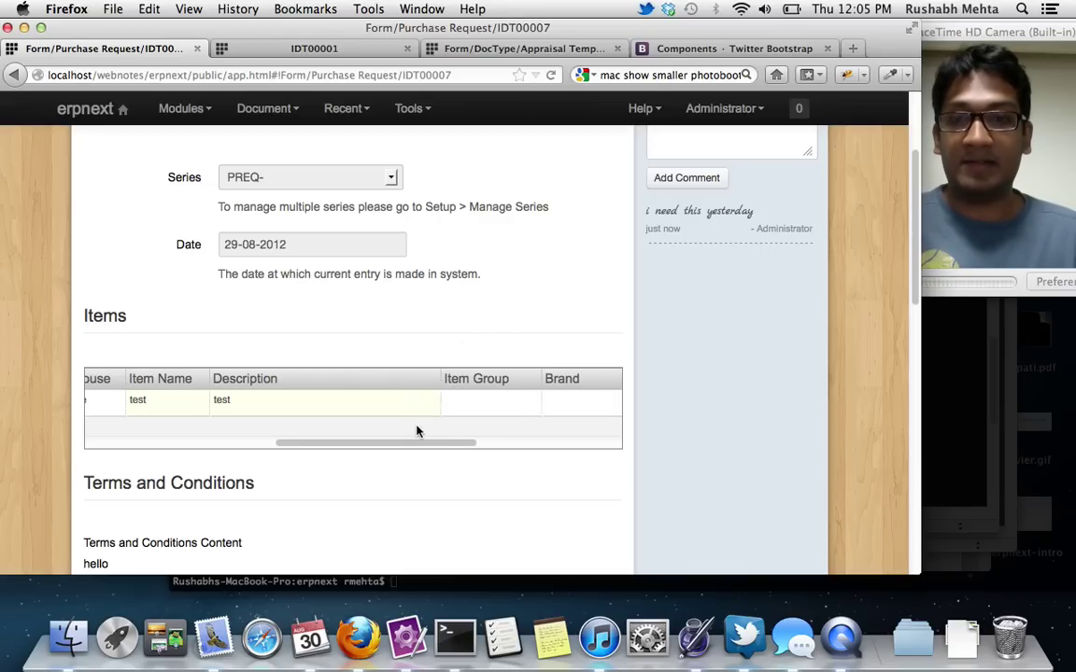
pyautogui.moveTo(413, 444); pyautogui.dragTo(379, 452)
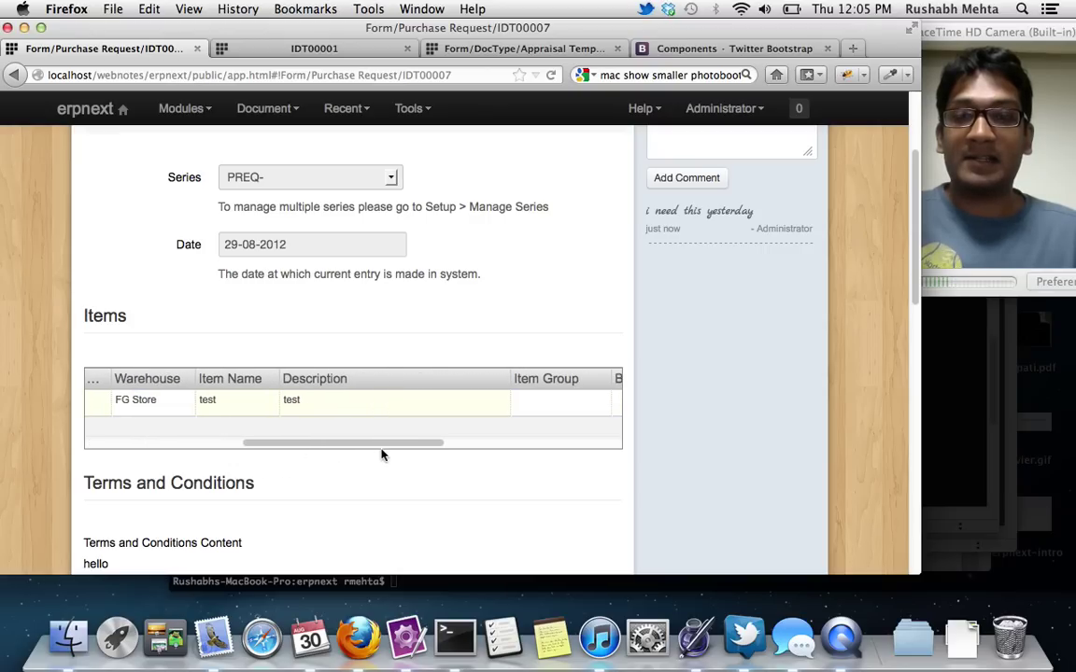
# - Reload the form and scroll the Items grid to check whether the wider Description column persists
pyautogui.click(551, 75)
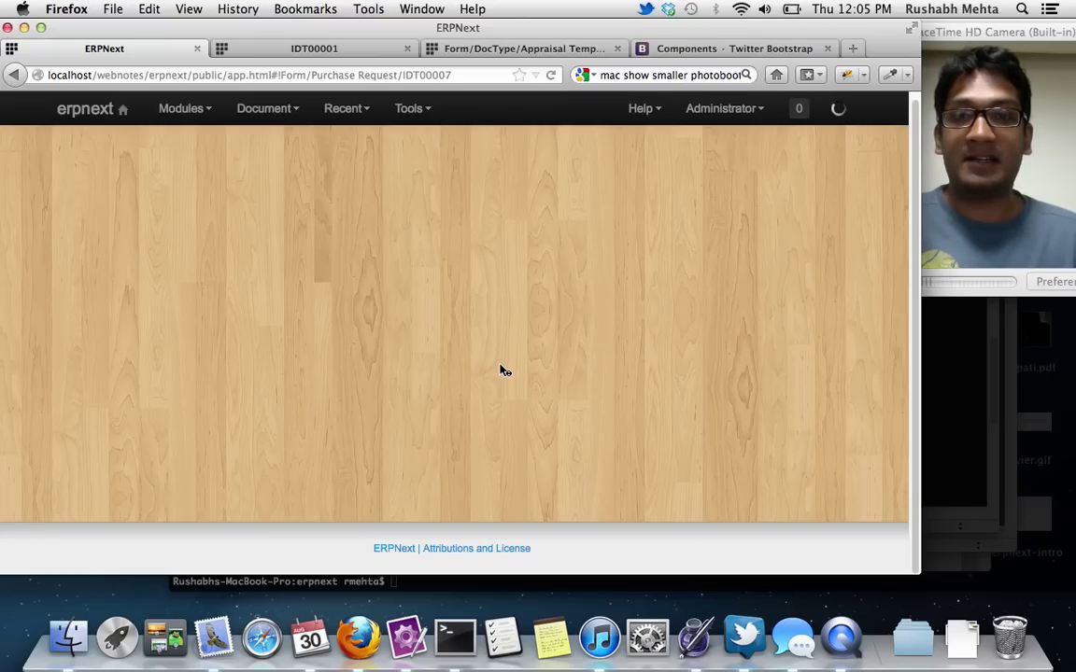
pyautogui.scroll(-2, 509, 374)
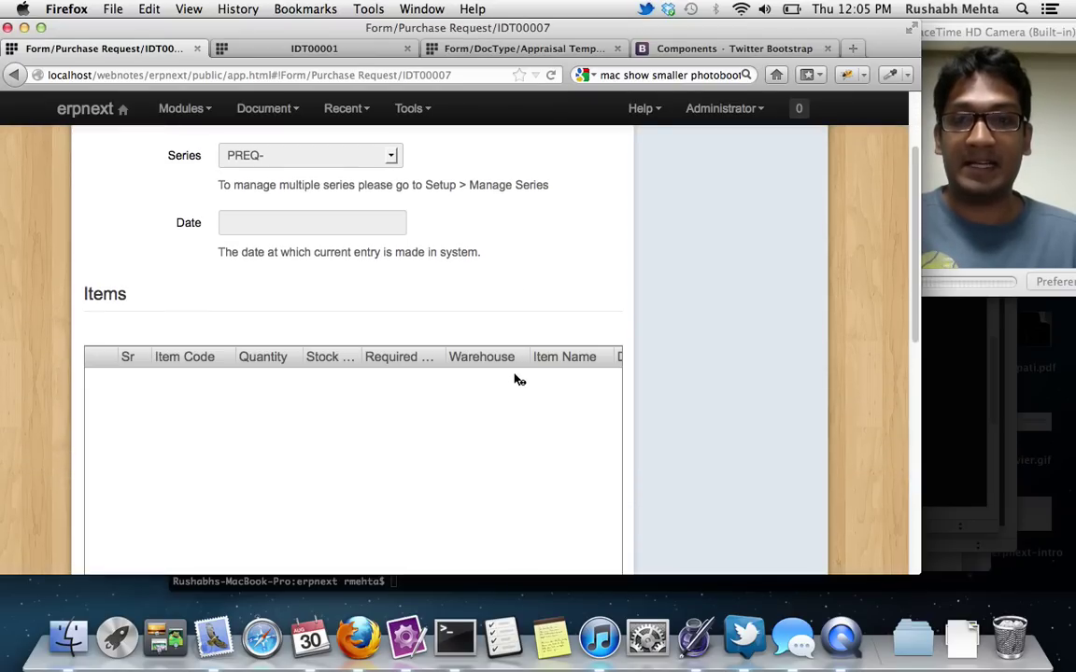
pyautogui.scroll(-1, 601, 360)
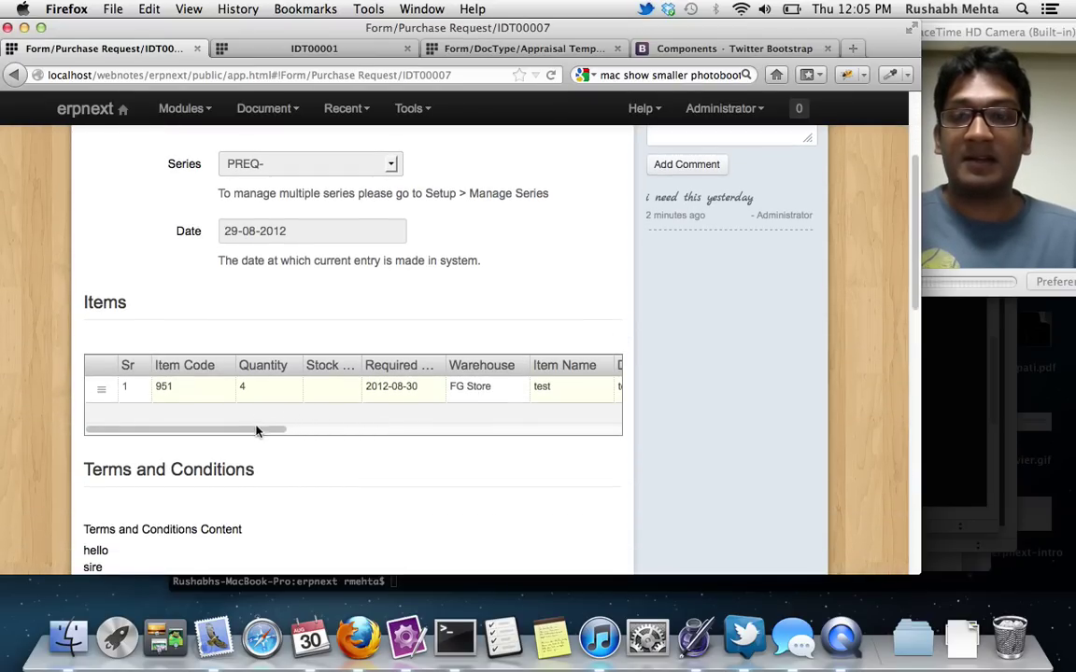
pyautogui.moveTo(252, 428); pyautogui.dragTo(381, 437)
pyautogui.hscroll(2, 315, 366)
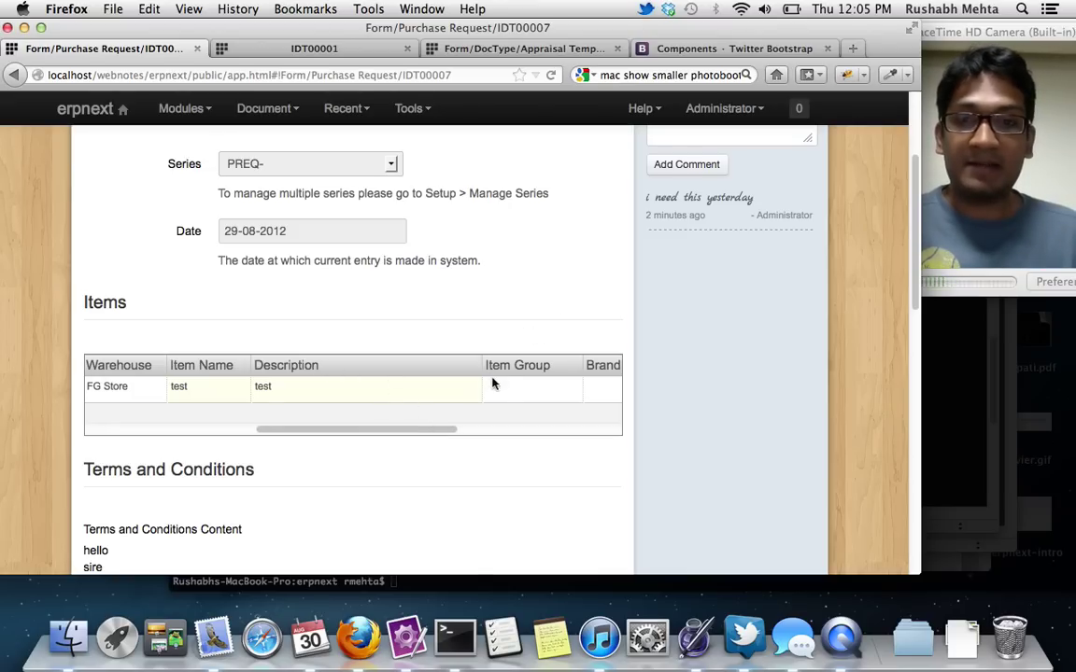
pyautogui.moveTo(439, 430); pyautogui.dragTo(226, 446)
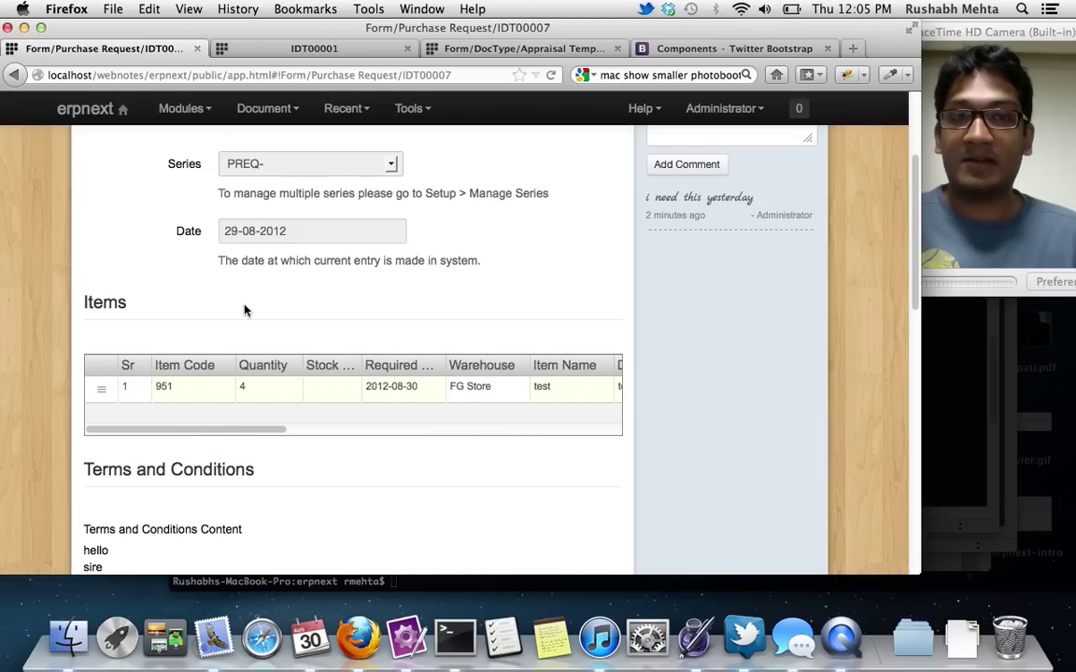
pyautogui.scroll(4, 245, 308)
pyautogui.scroll(-5, 246, 311)
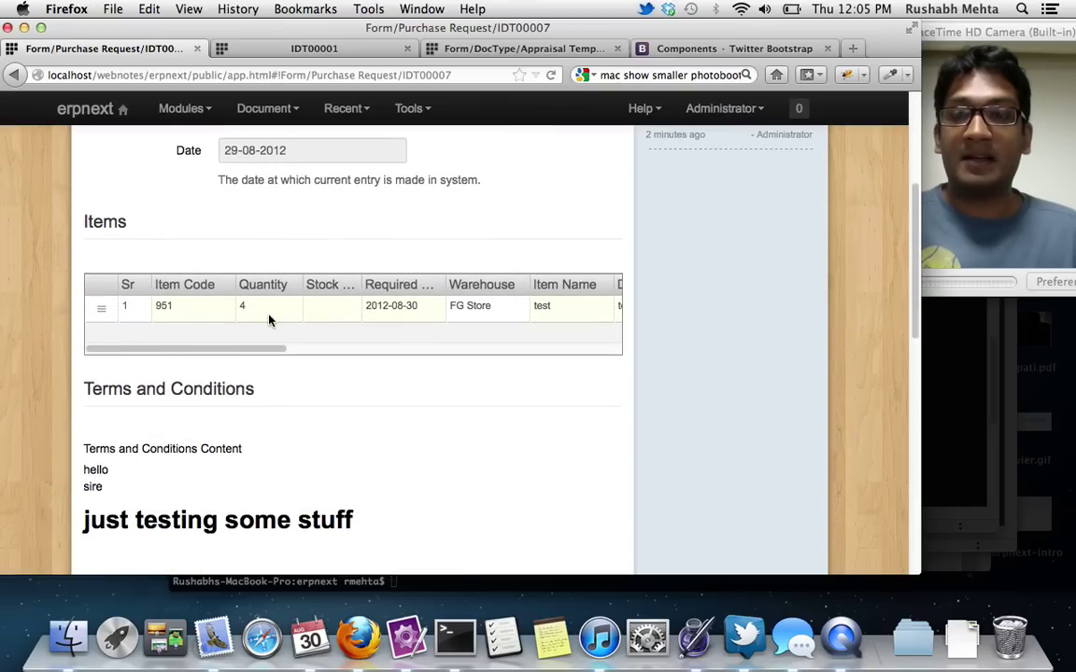
# - Set the request's status to Draft
pyautogui.scroll(4, 269, 321)
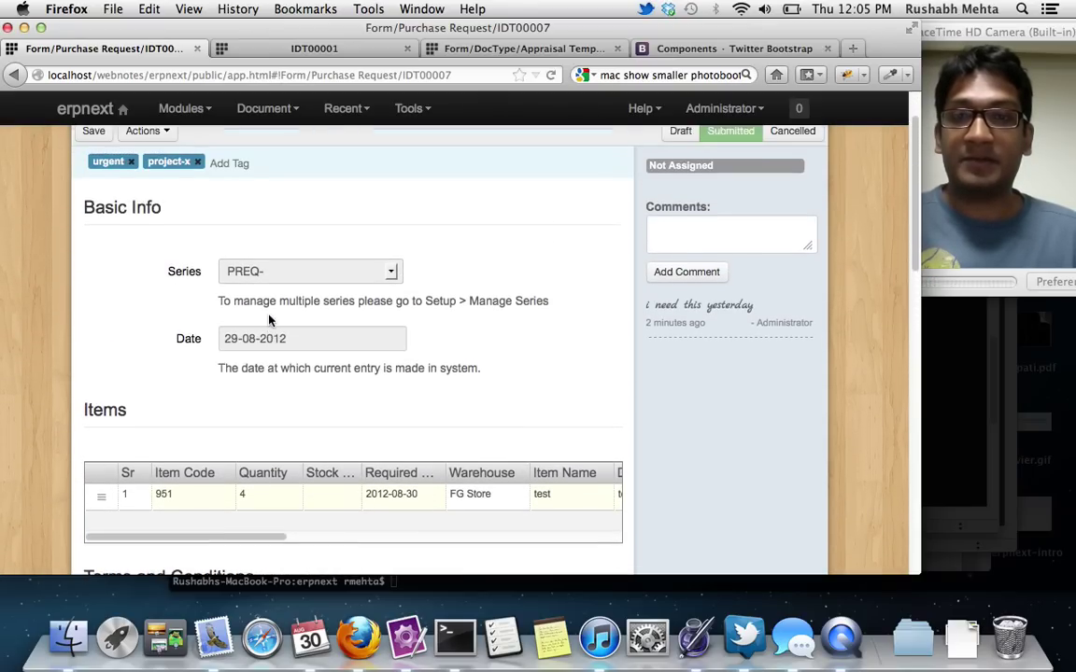
pyautogui.click(689, 205)
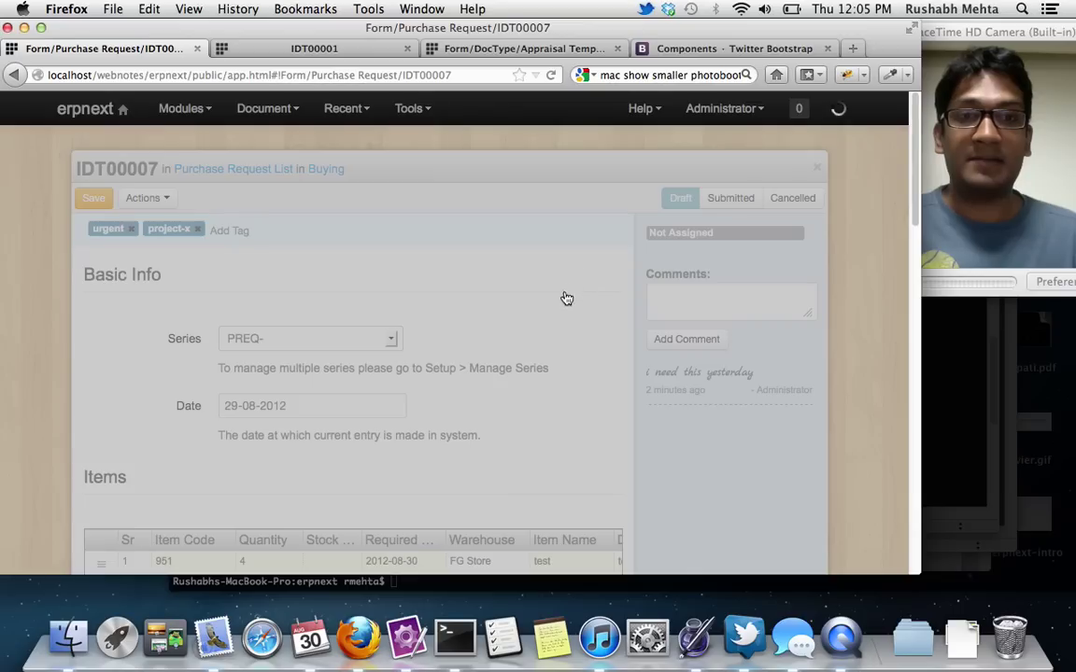
pyautogui.scroll(-5, 526, 346)
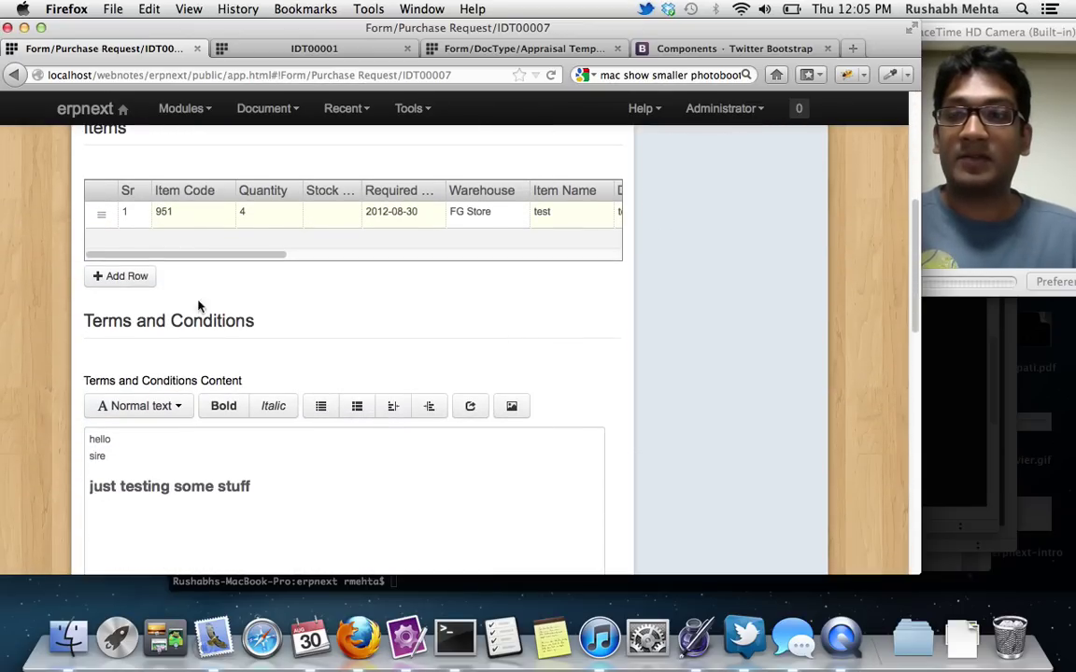
# - Add an empty second row to the Items table, then glance at IDT00001 and return
pyautogui.click(140, 274)
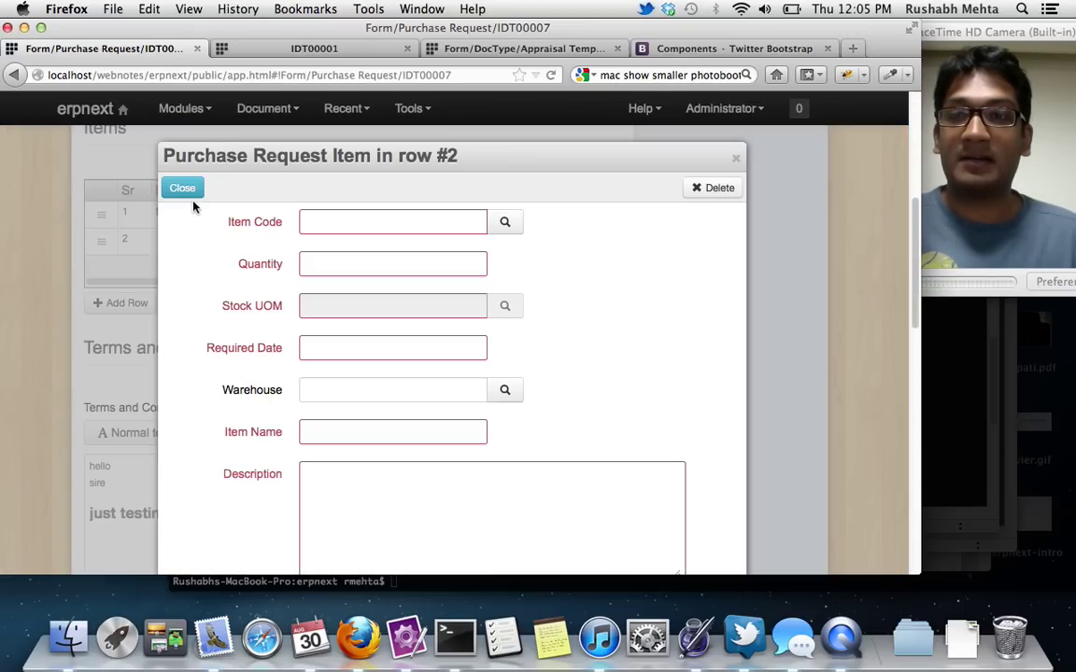
pyautogui.click(178, 185)
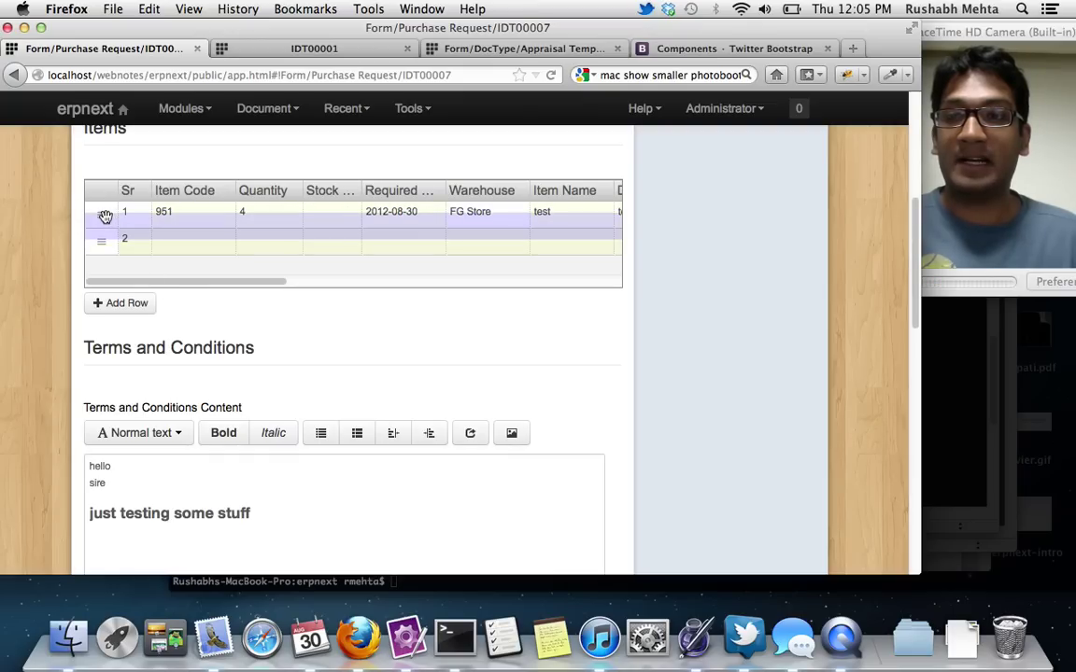
pyautogui.moveTo(106, 211); pyautogui.dragTo(98, 241)
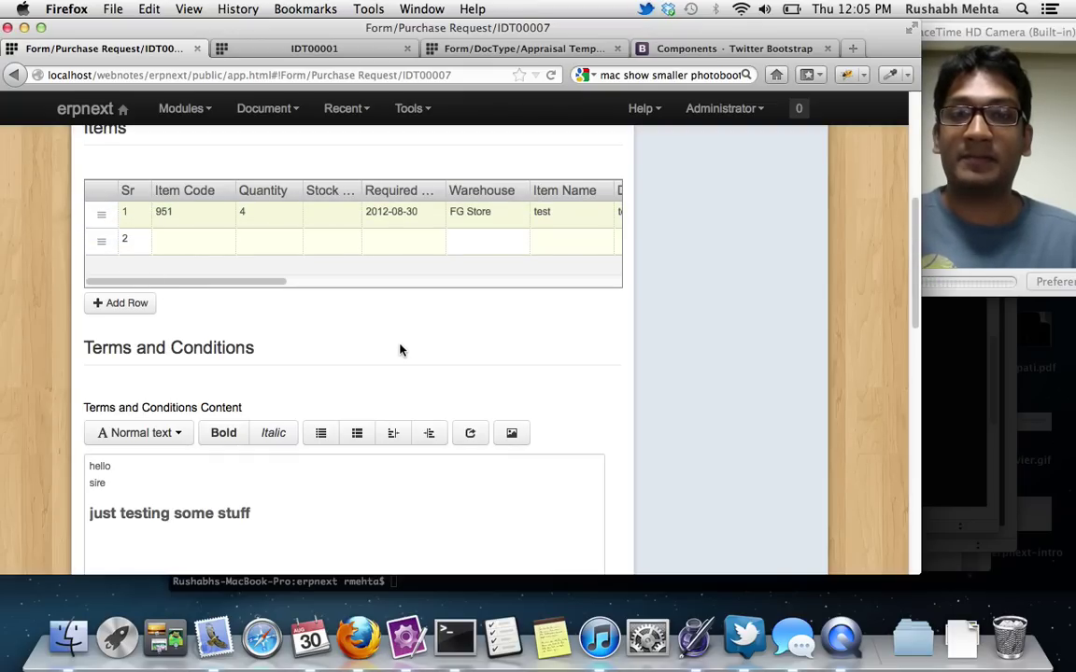
pyautogui.click(306, 51)
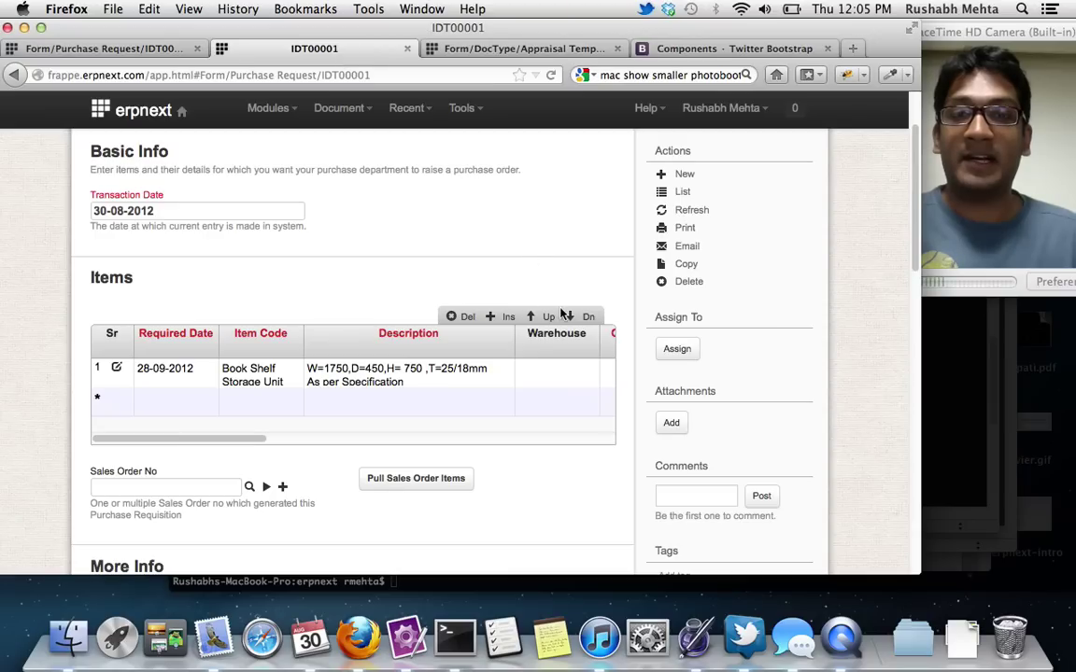
pyautogui.click(141, 48)
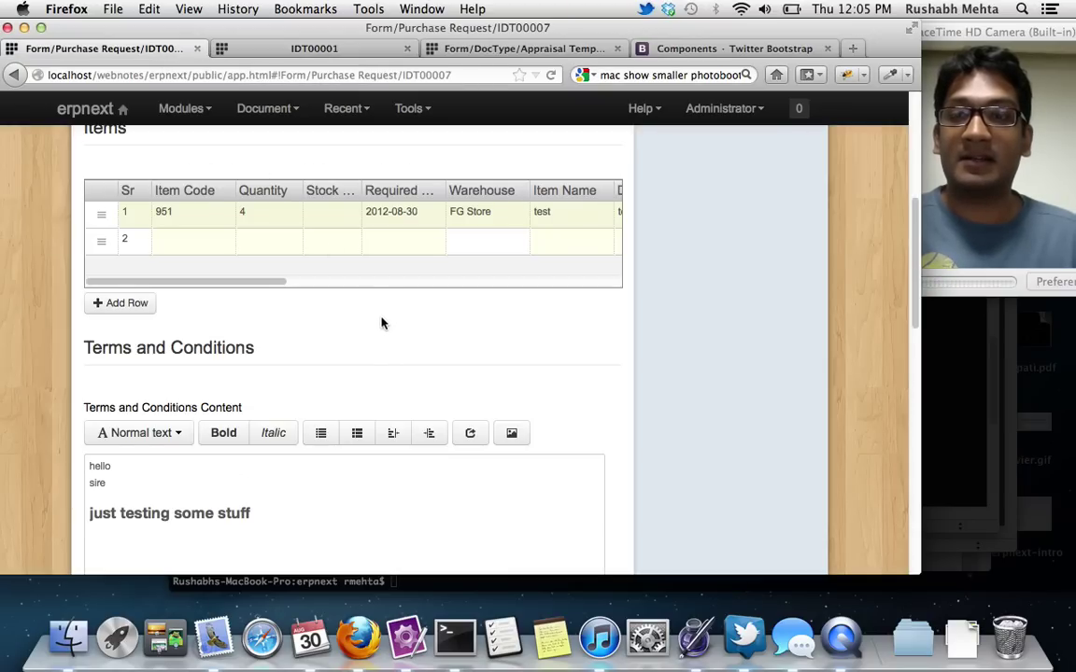
pyautogui.scroll(-4, 378, 361)
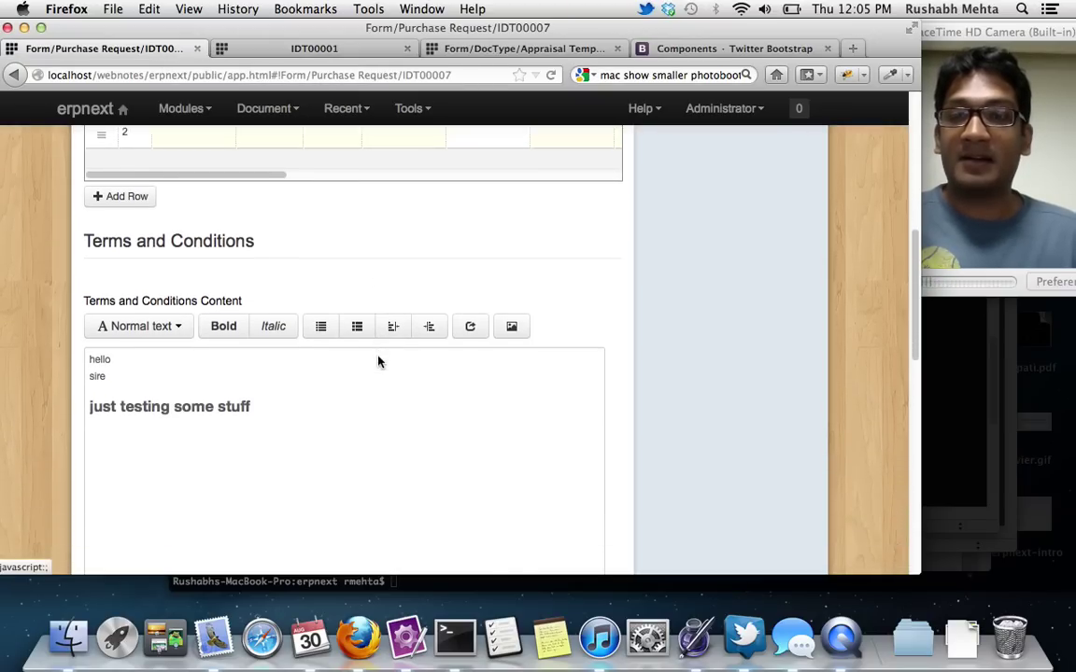
pyautogui.scroll(-3, 378, 356)
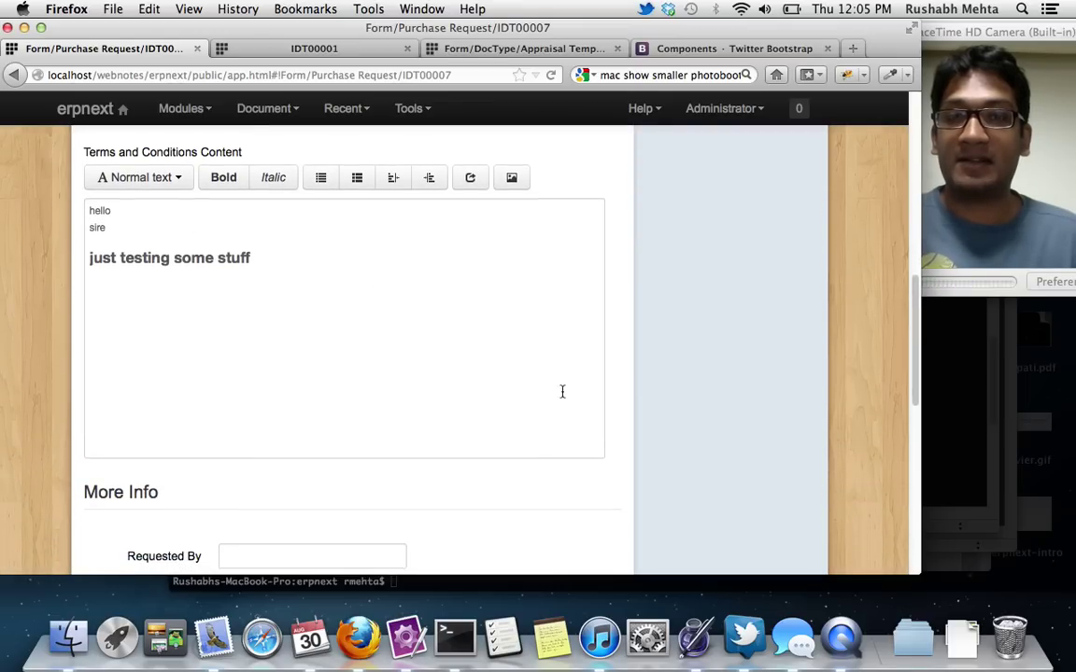
pyautogui.click(286, 50)
pyautogui.scroll(-10, 492, 304)
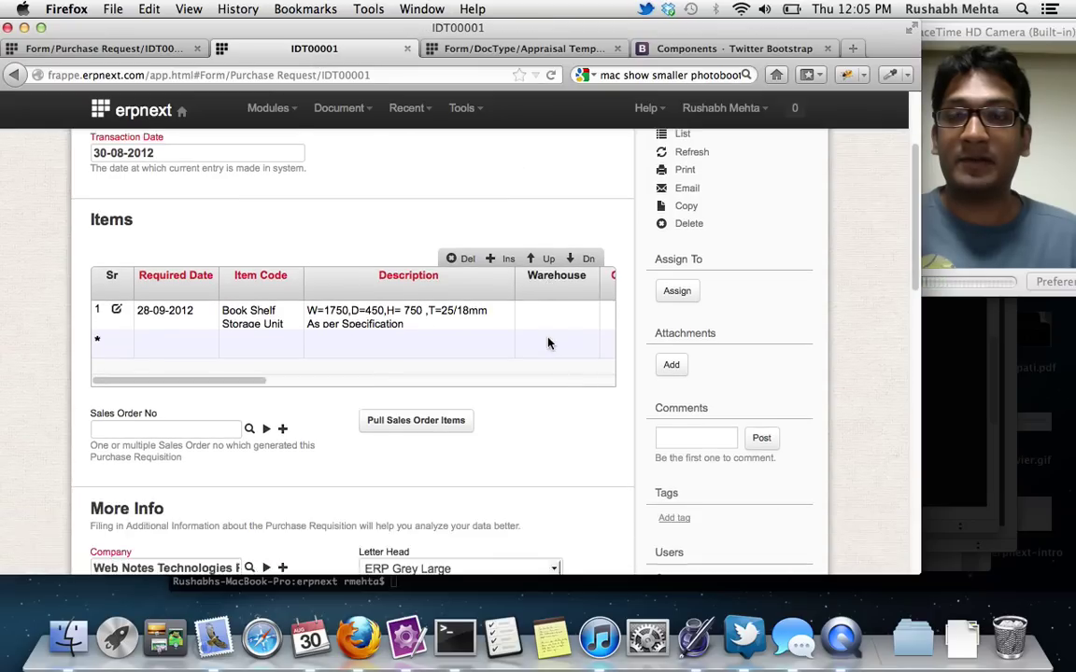
pyautogui.scroll(-10, 548, 345)
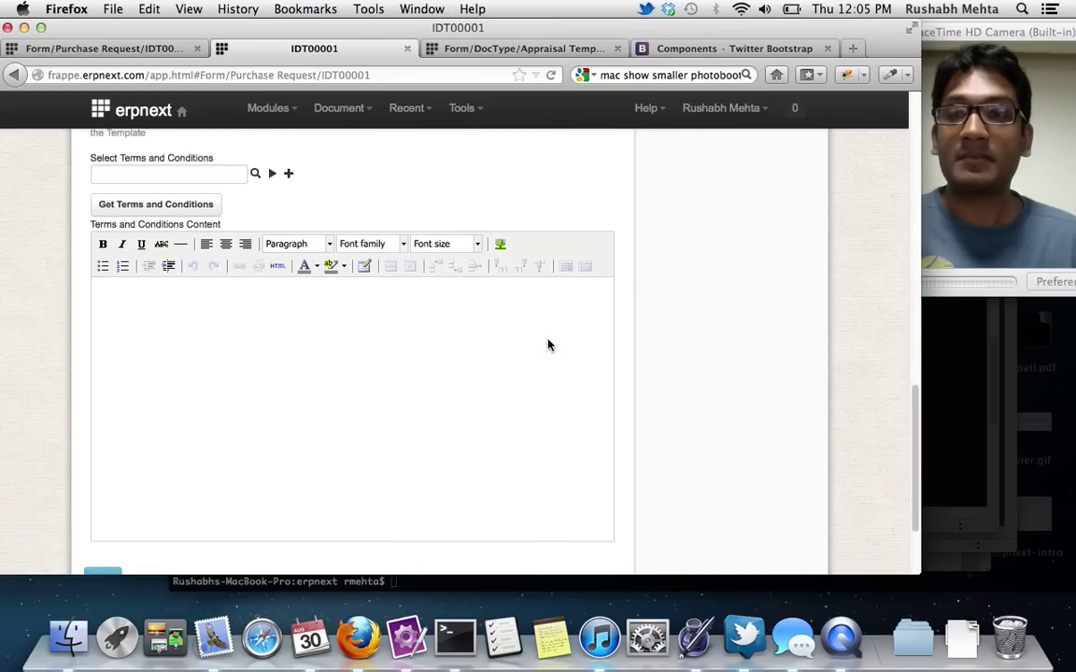
pyautogui.scroll(-2, 549, 346)
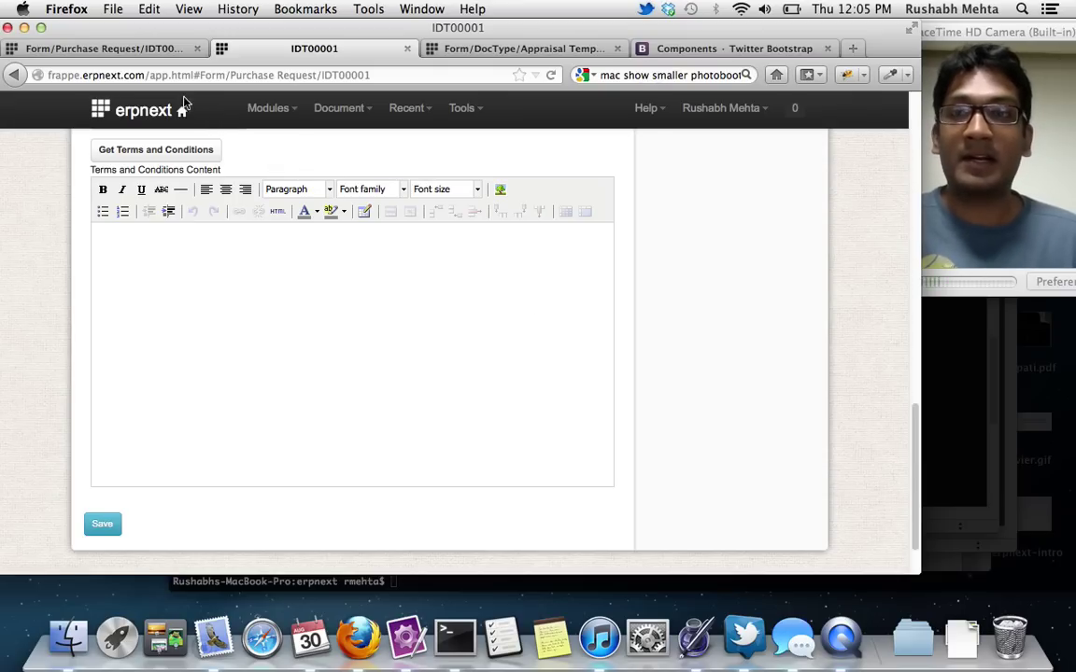
pyautogui.click(143, 46)
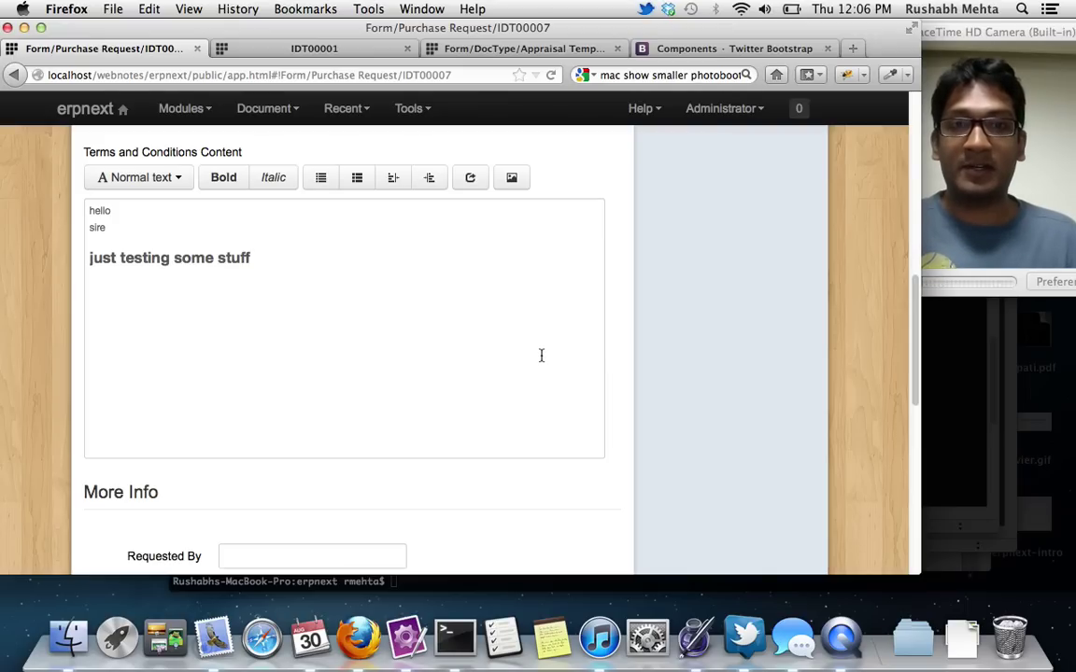
pyautogui.click(387, 307)
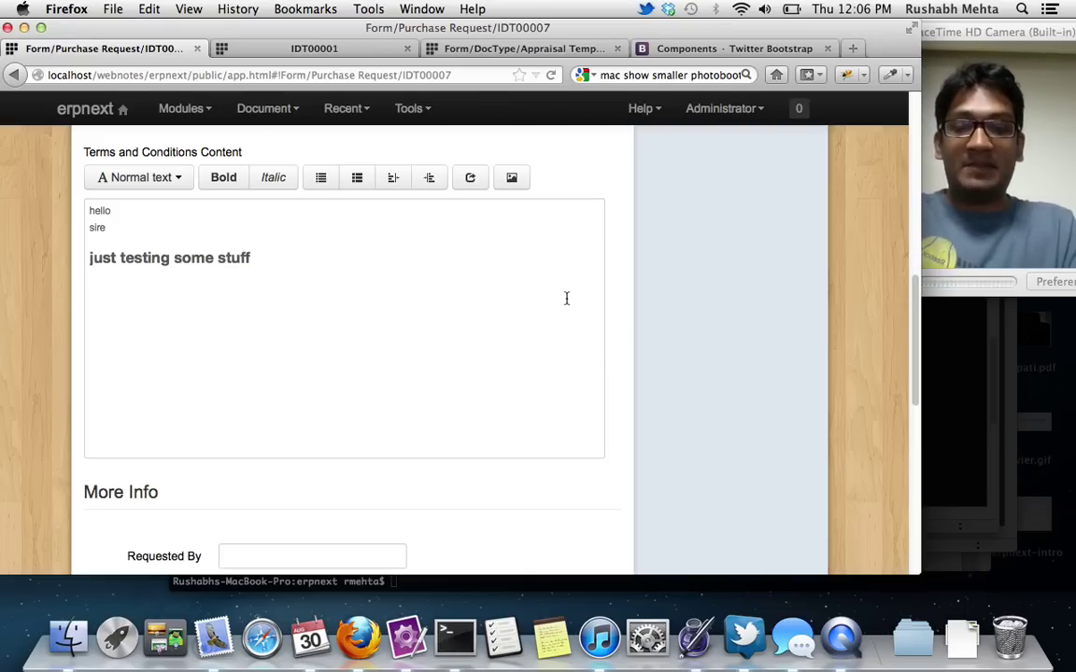
pyautogui.write('helooooo')
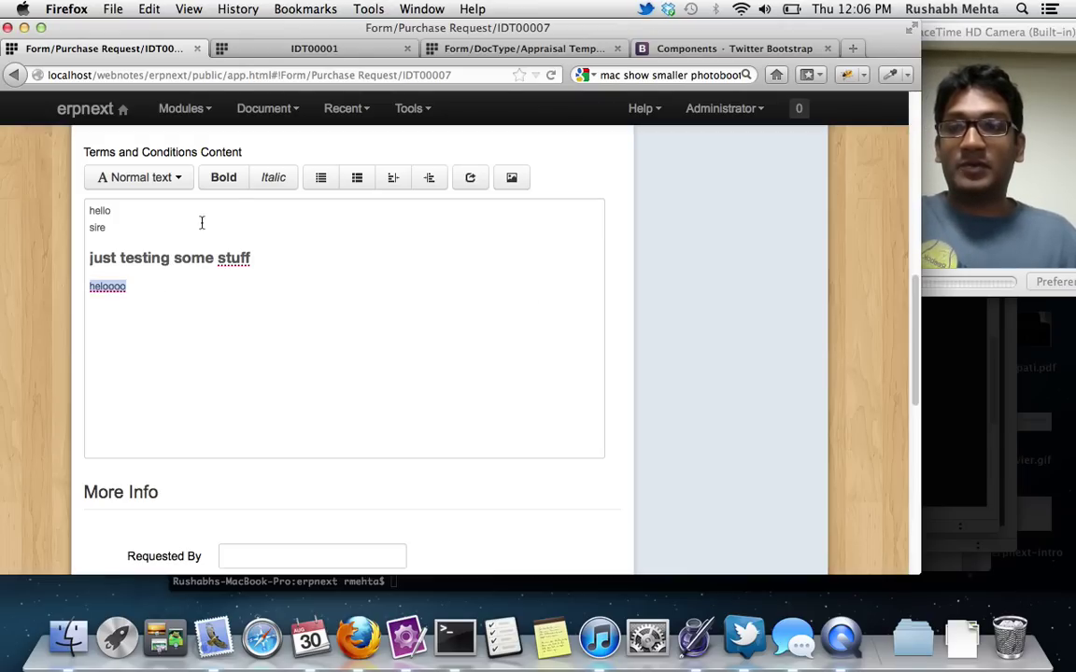
pyautogui.click(277, 179)
pyautogui.click(269, 280)
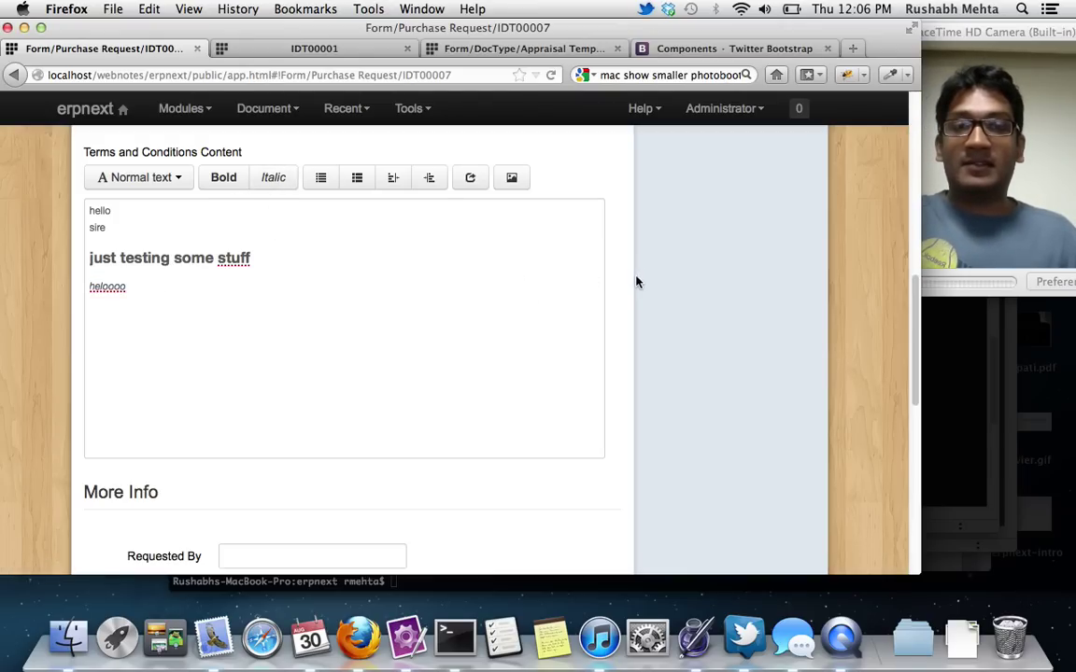
pyautogui.scroll(-6, 622, 320)
pyautogui.scroll(4, 622, 319)
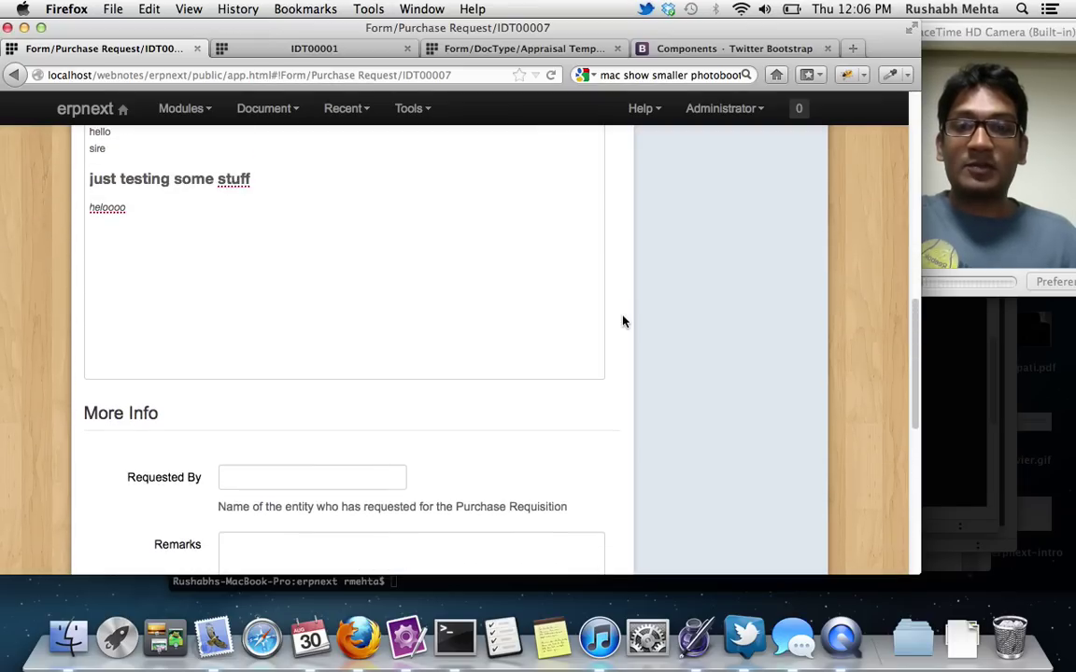
pyautogui.scroll(10, 624, 321)
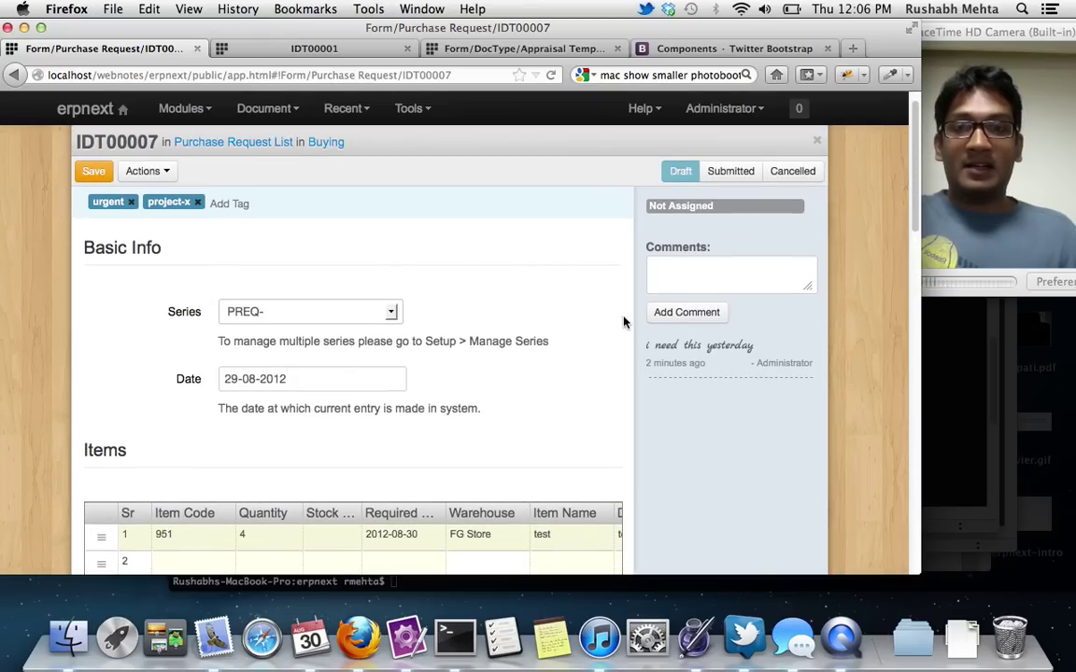
# - Try saving with Ctrl+S and dismiss the item-does-not-exist error
pyautogui.scroll(1, 623, 321)
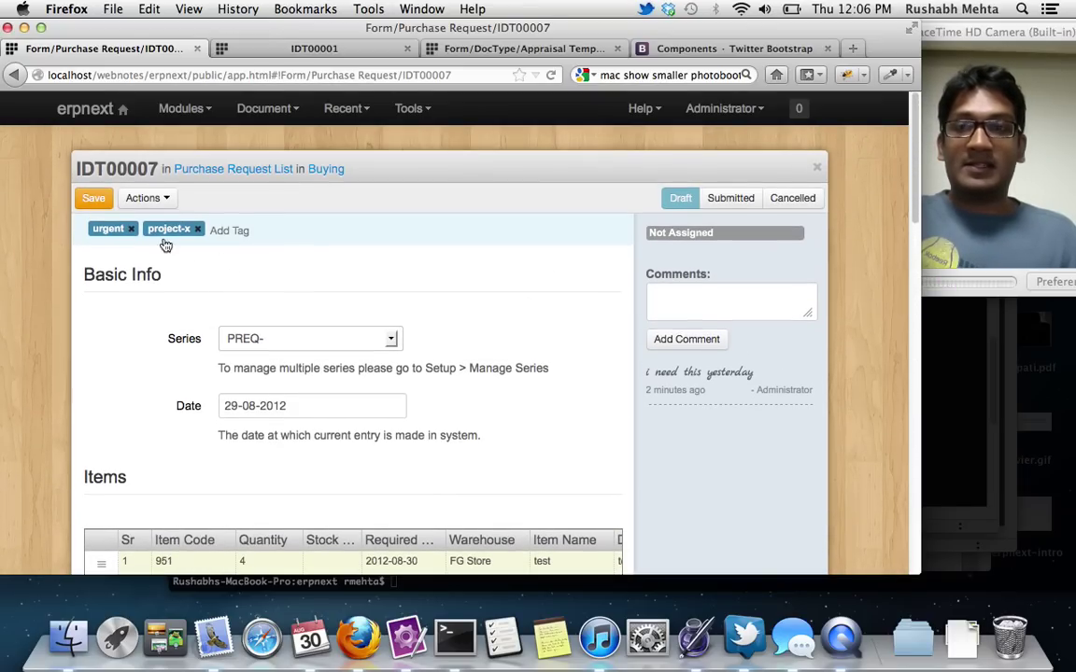
pyautogui.hotkey('ctrl', 's')
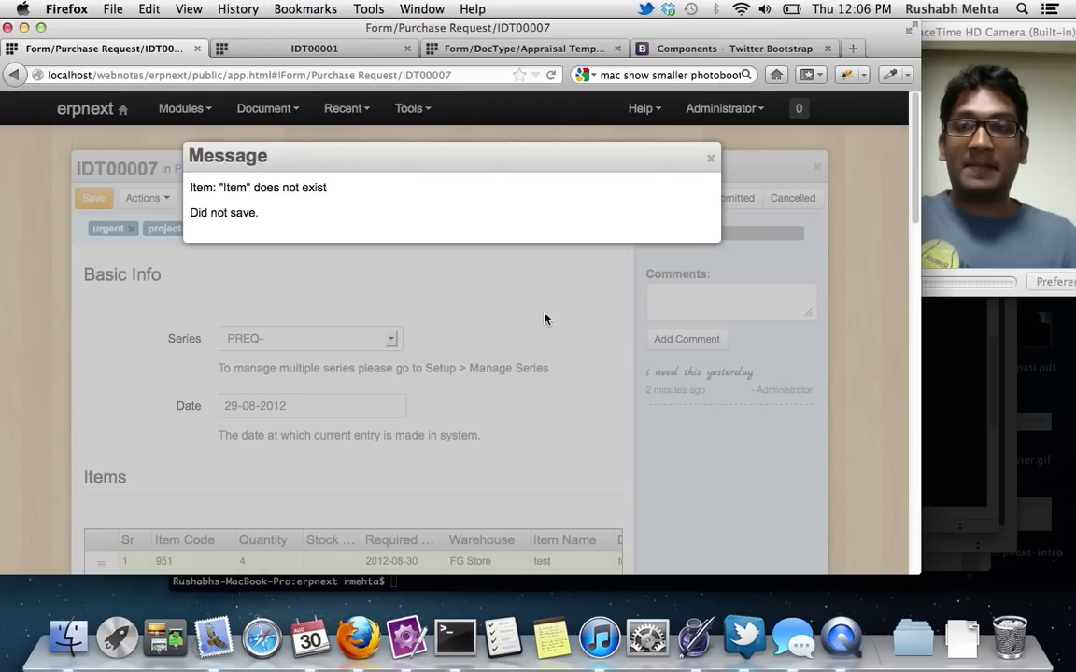
pyautogui.click(711, 159)
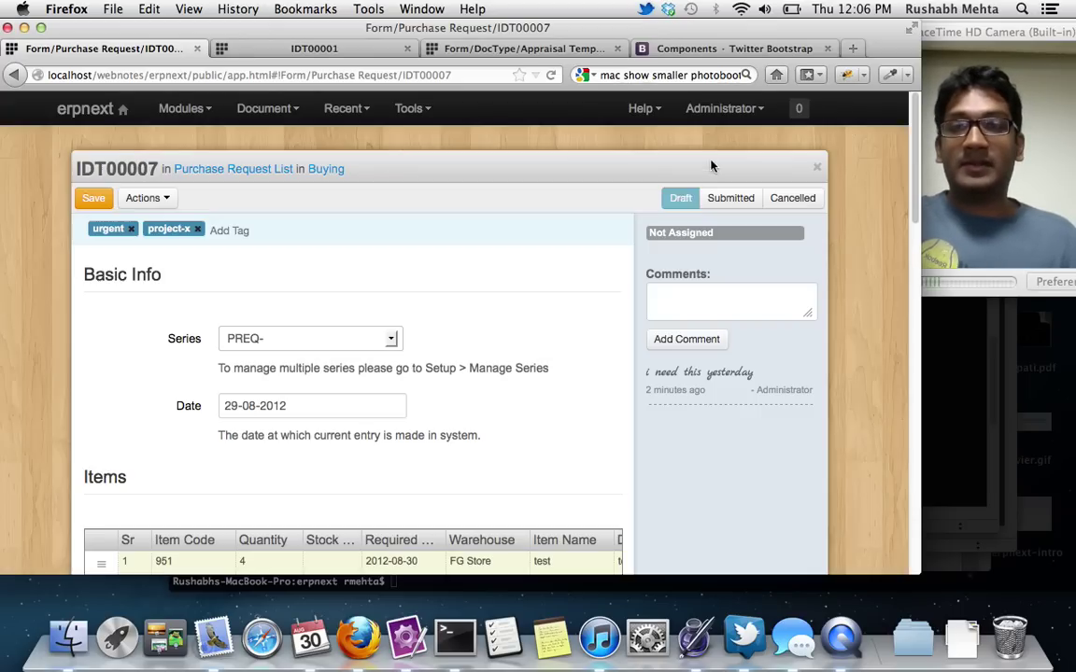
# - Delete the empty second row from the Items table
pyautogui.scroll(-3, 598, 331)
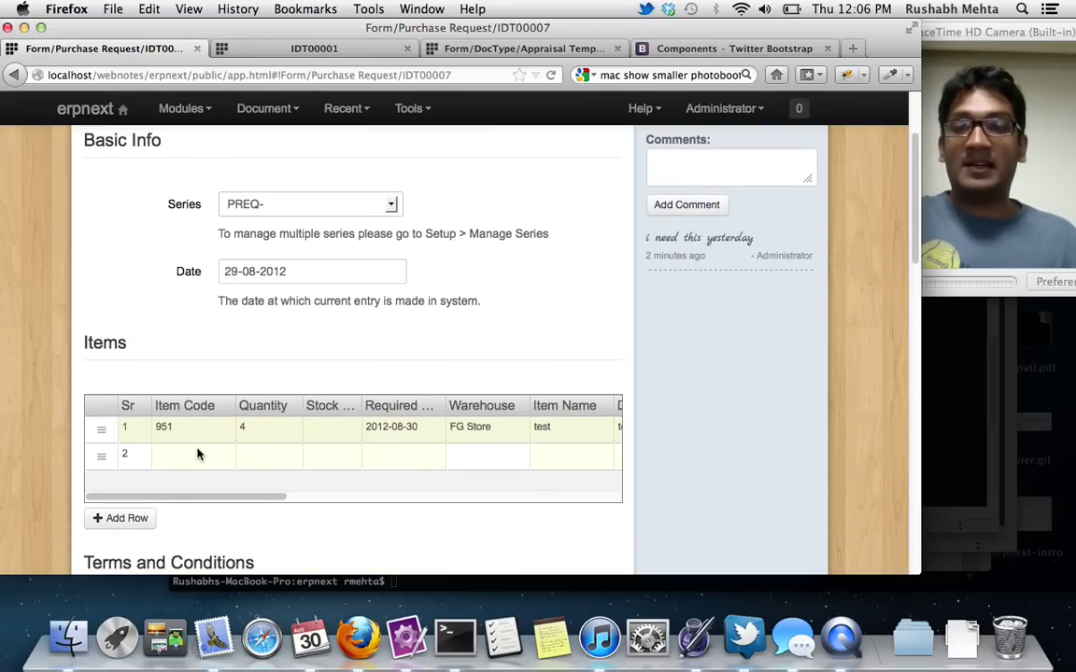
pyautogui.click(194, 457)
pyautogui.click(191, 459)
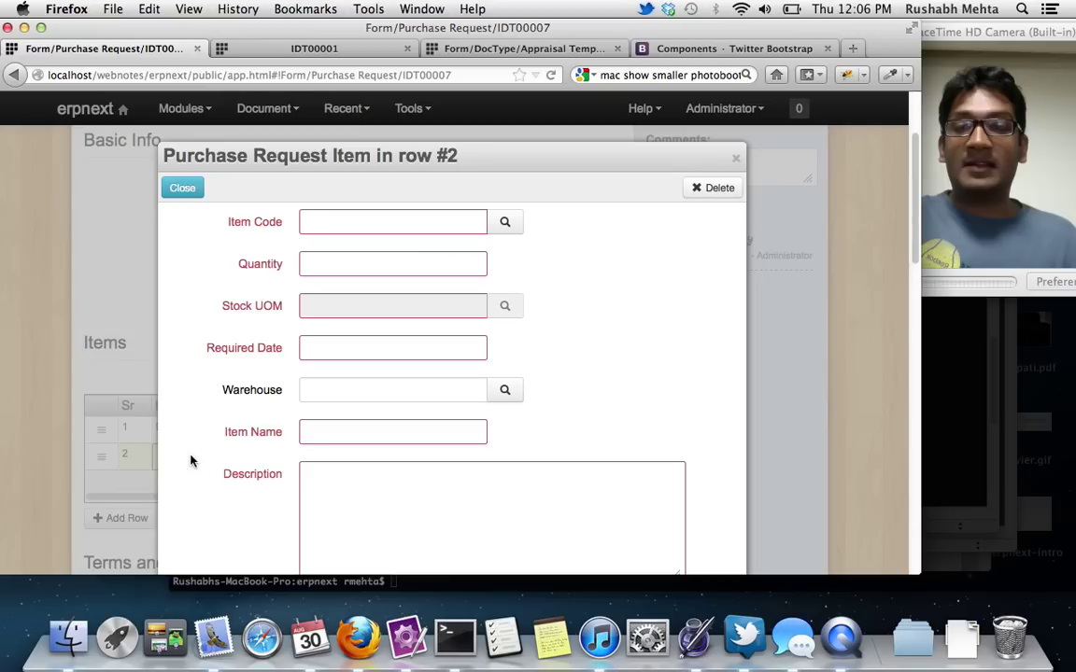
pyautogui.click(719, 188)
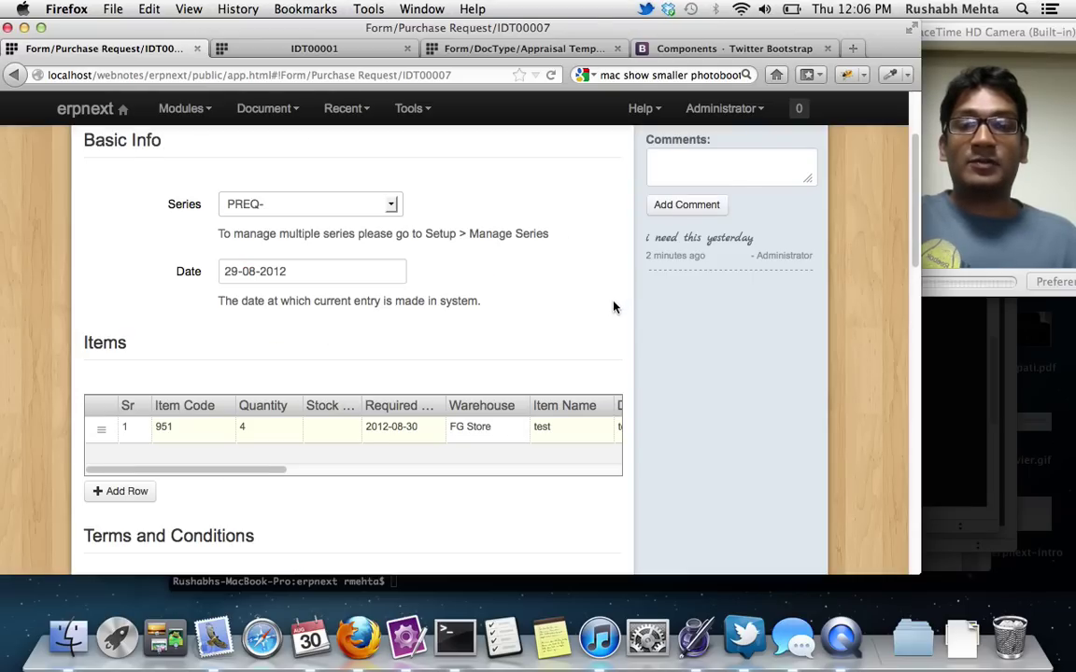
pyautogui.scroll(-1, 615, 307)
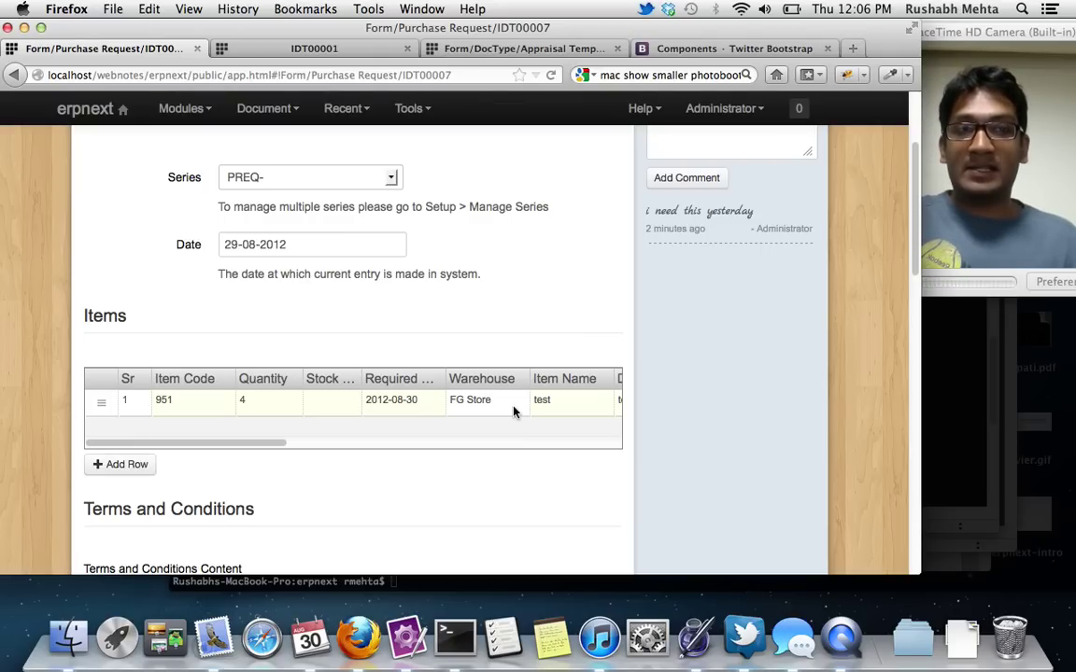
# - Inspect the details of item row 1 (item 951), close them, and review the form
pyautogui.click(314, 408)
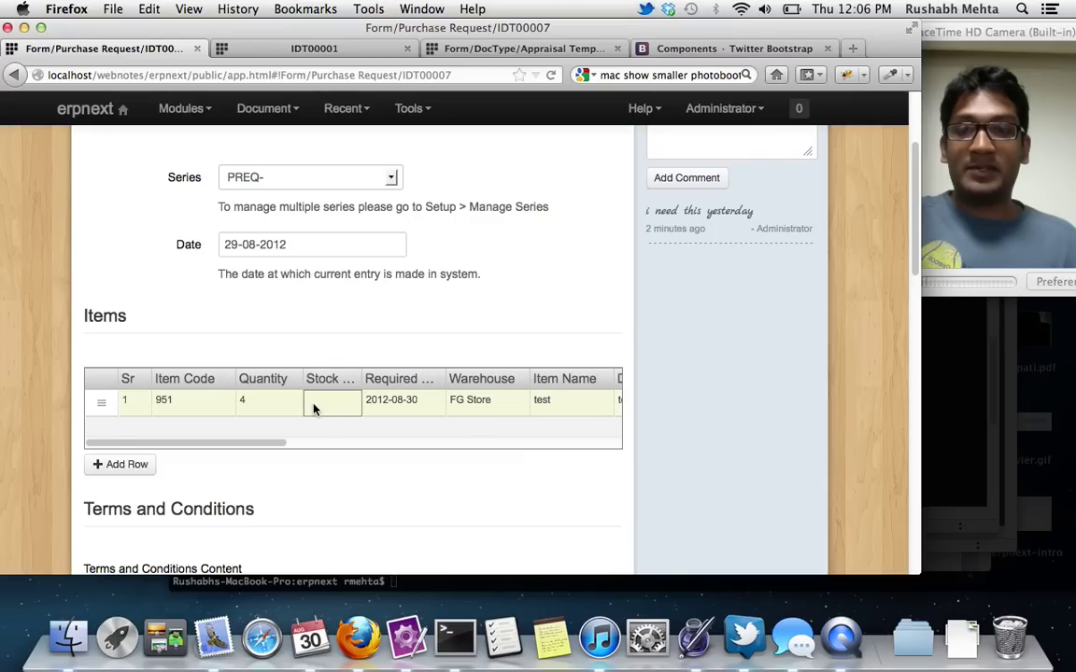
pyautogui.click(401, 411)
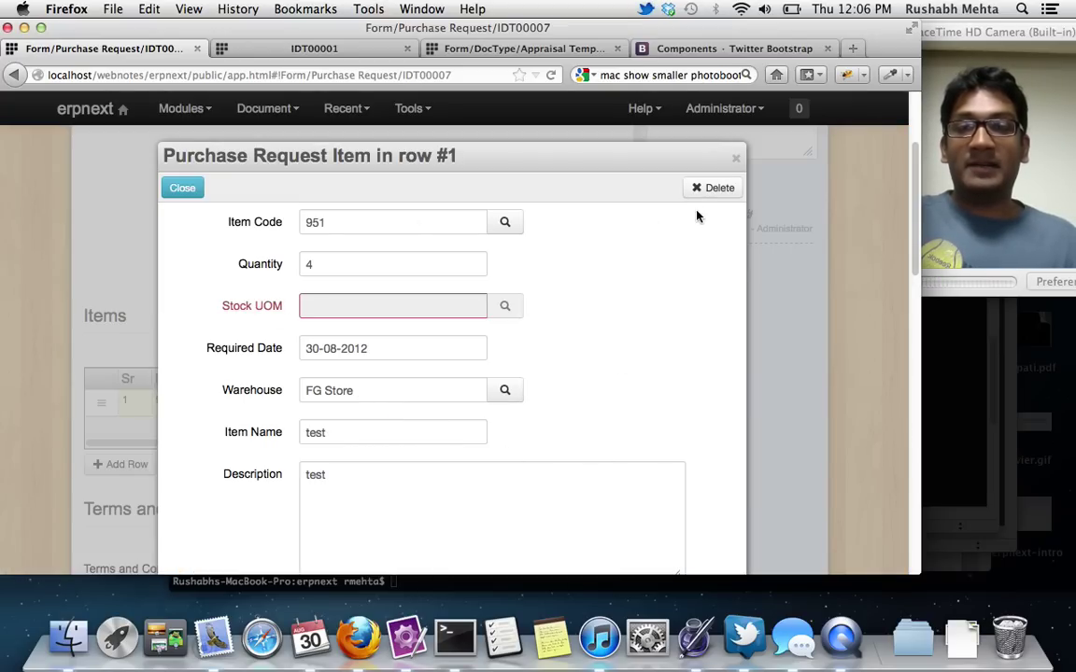
pyautogui.click(735, 159)
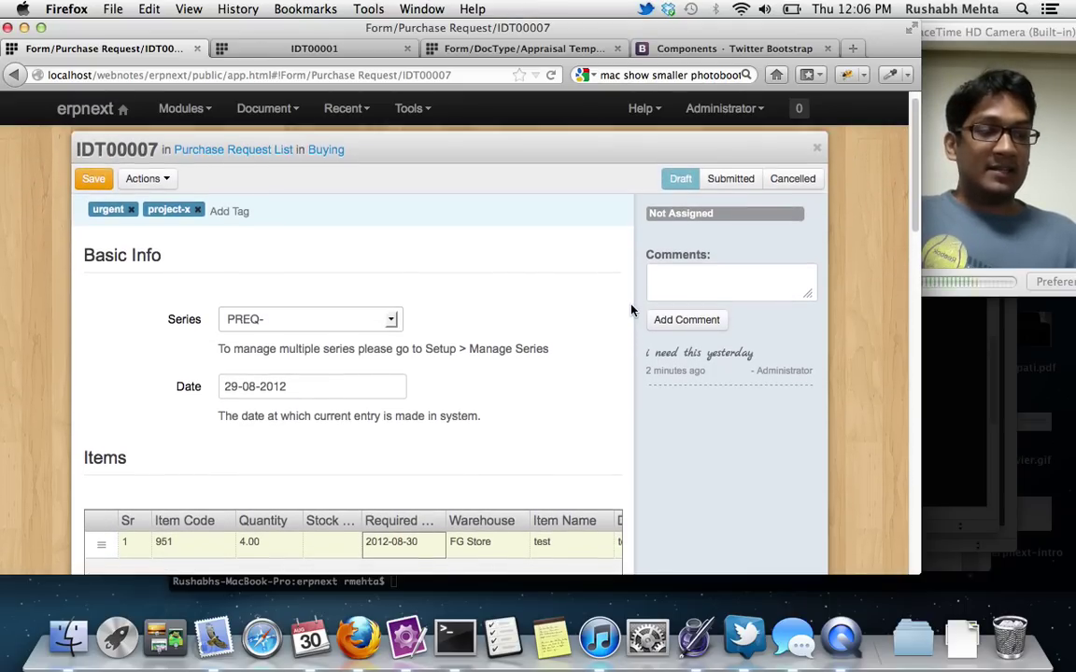
pyautogui.scroll(-2, 631, 310)
pyautogui.scroll(-5, 625, 316)
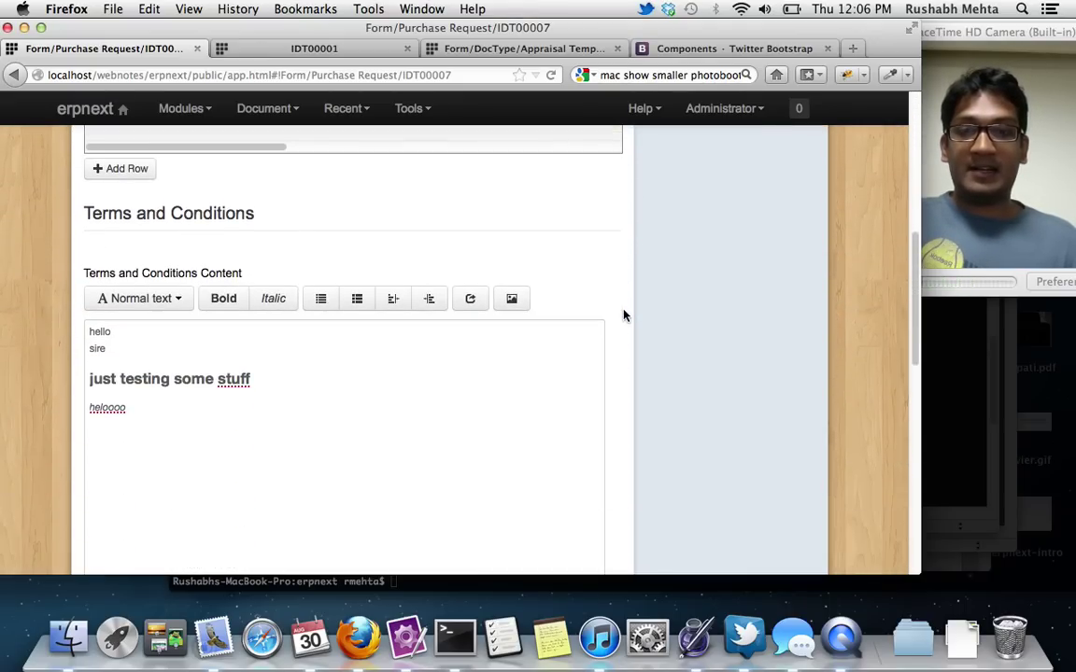
pyautogui.scroll(-2, 625, 315)
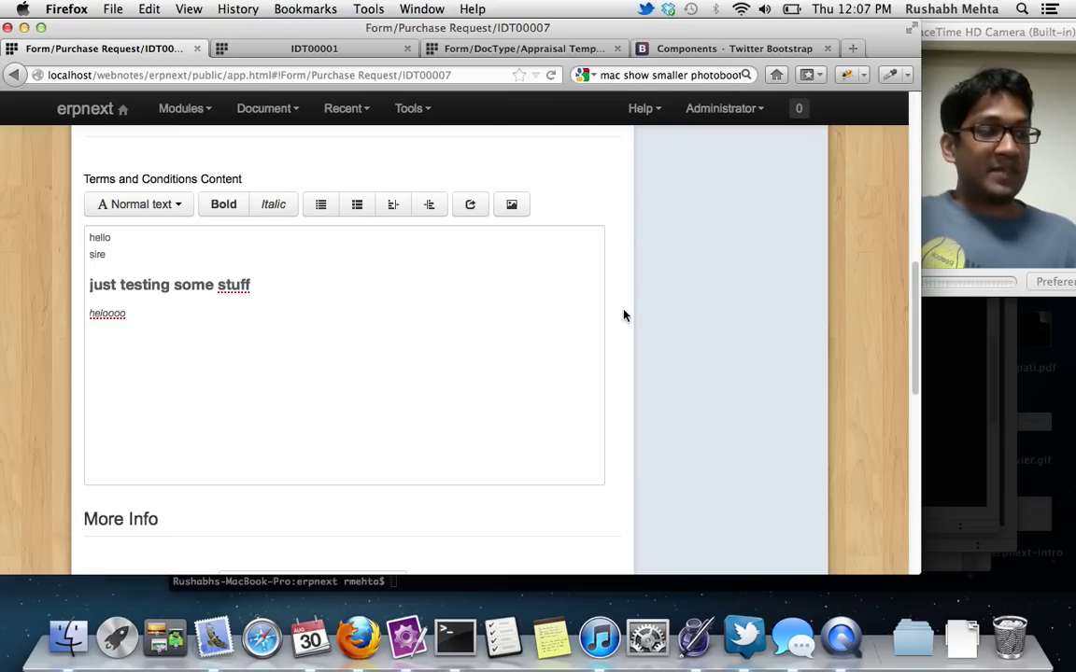
pyautogui.scroll(5, 625, 316)
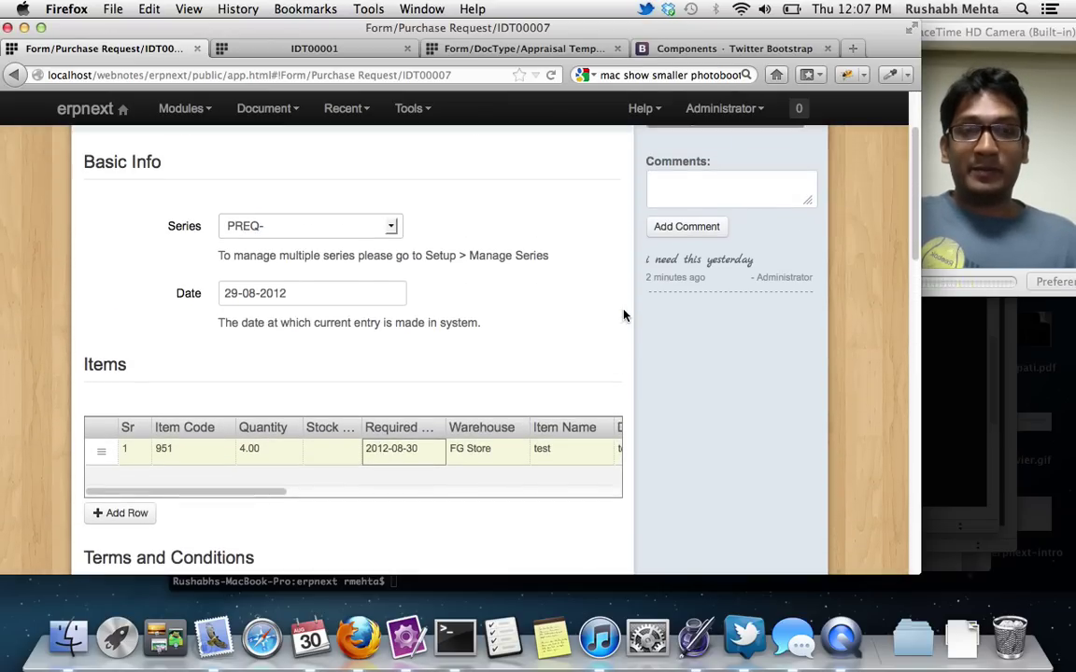
pyautogui.scroll(2, 625, 315)
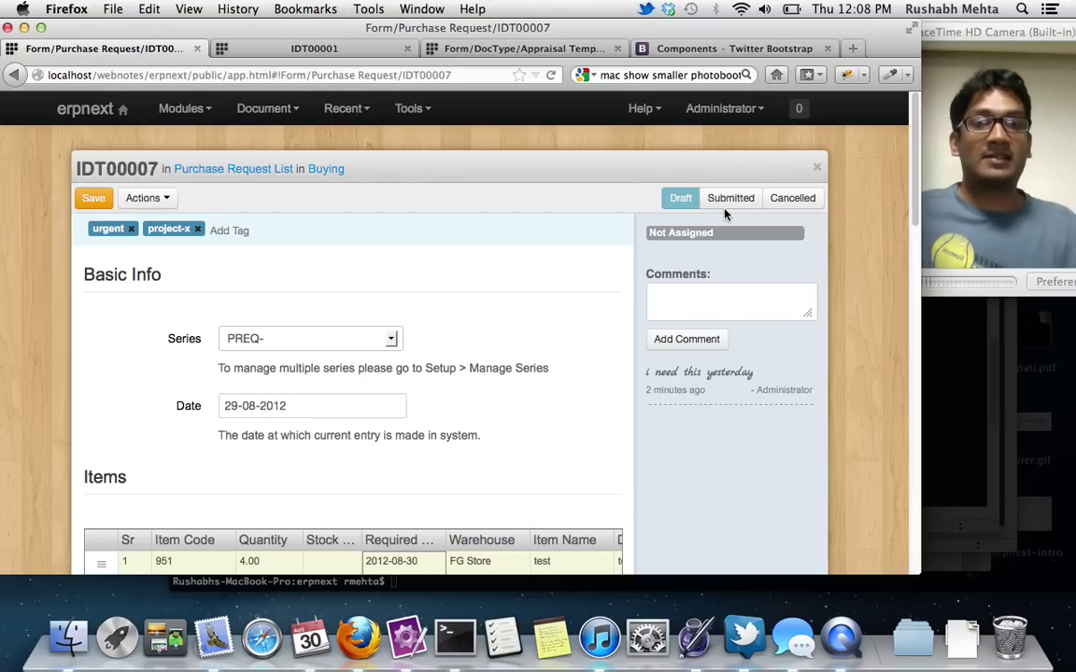
# - Switch the status to Submitted, back to Draft, then to Submitted again
pyautogui.click(731, 209)
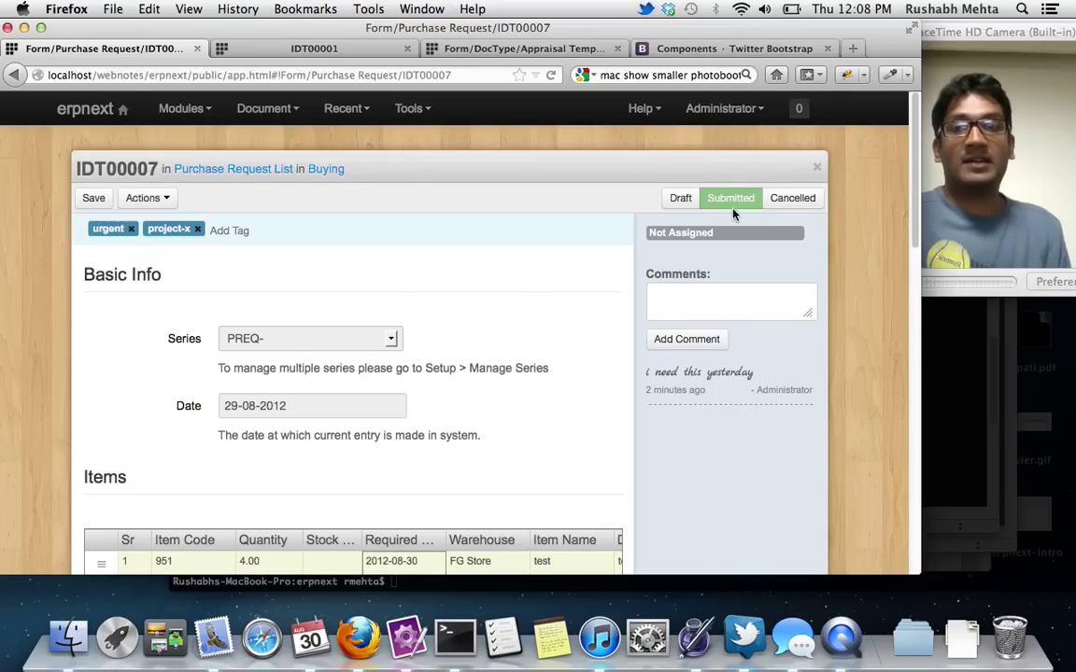
pyautogui.click(680, 198)
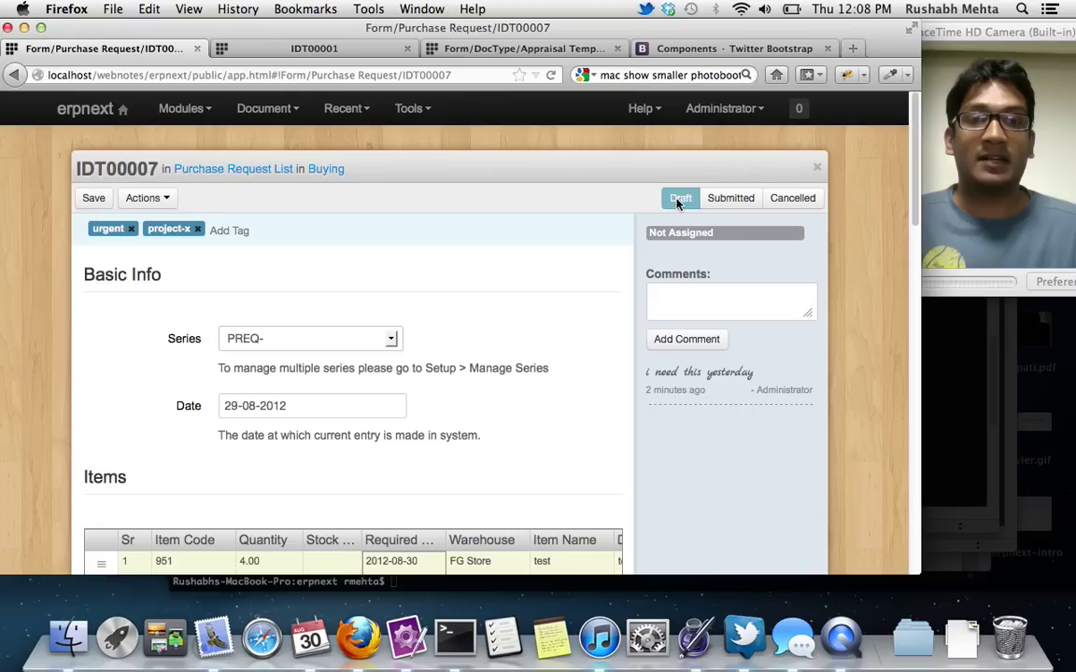
pyautogui.click(726, 198)
# - Try marking the request Cancelled and dismiss the 'Did not save.' message
pyautogui.scroll(-5, 558, 332)
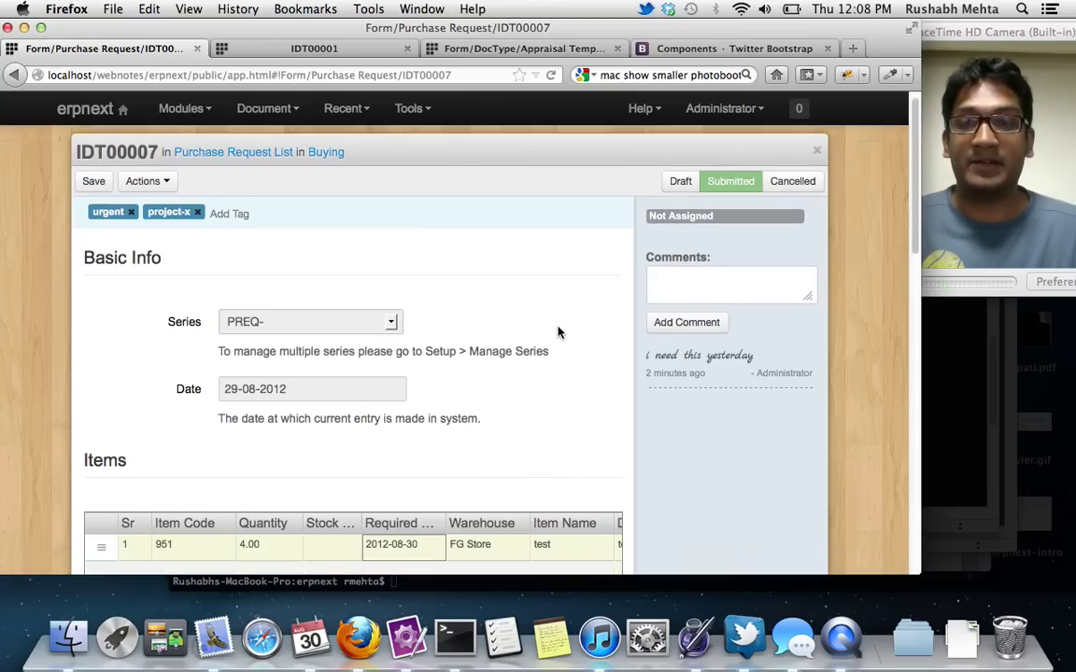
pyautogui.scroll(-3, 336, 373)
pyautogui.scroll(5, 404, 356)
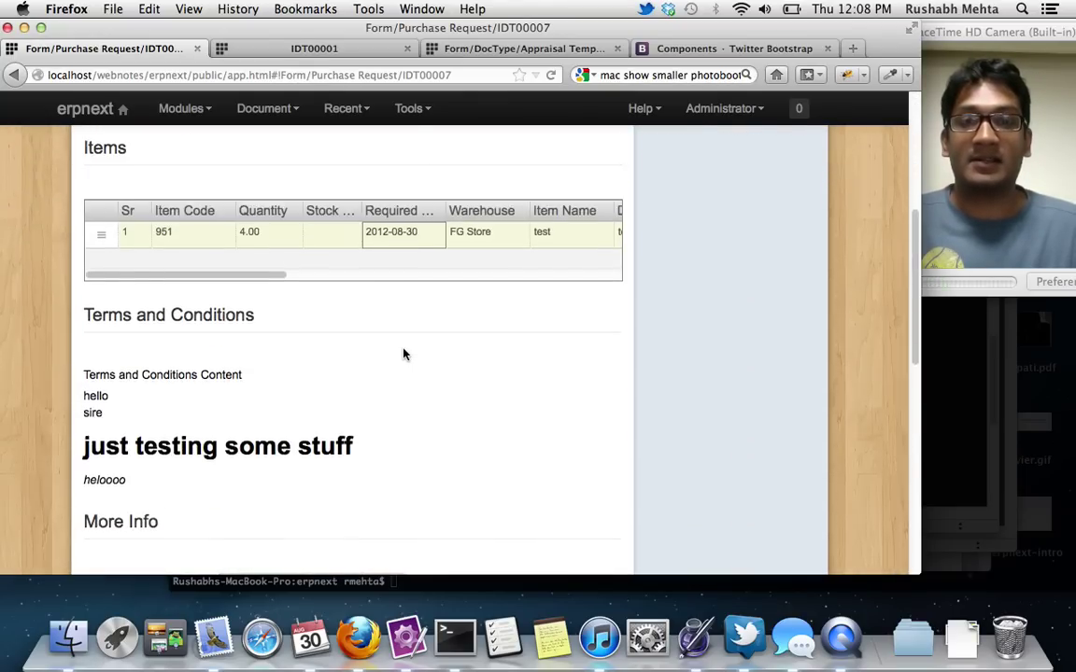
pyautogui.scroll(3, 656, 264)
pyautogui.click(792, 198)
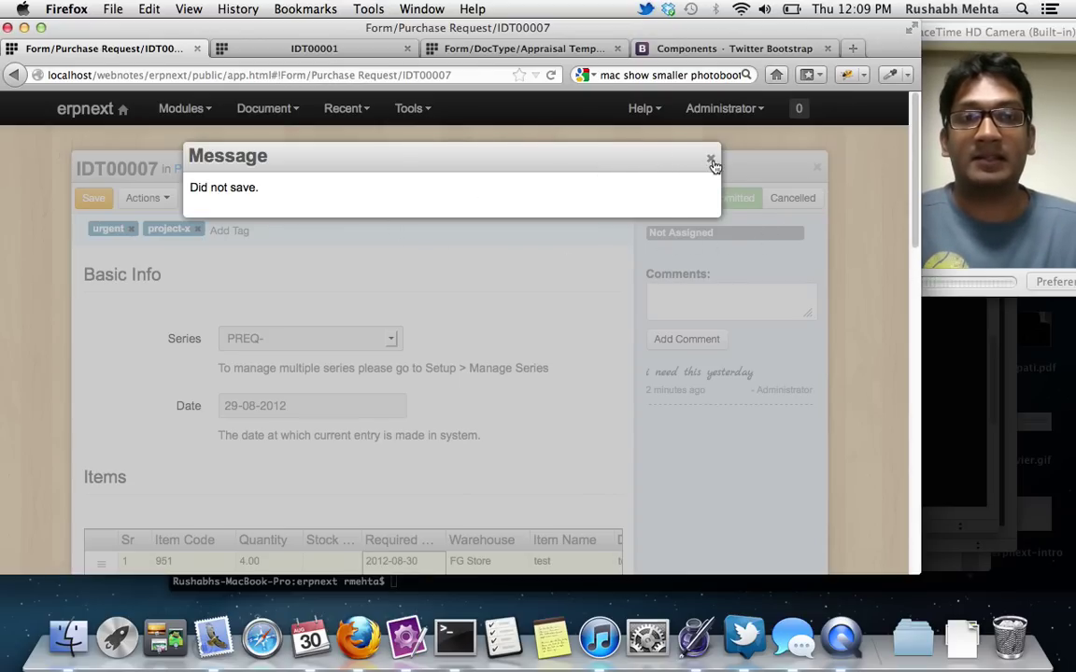
pyautogui.click(709, 161)
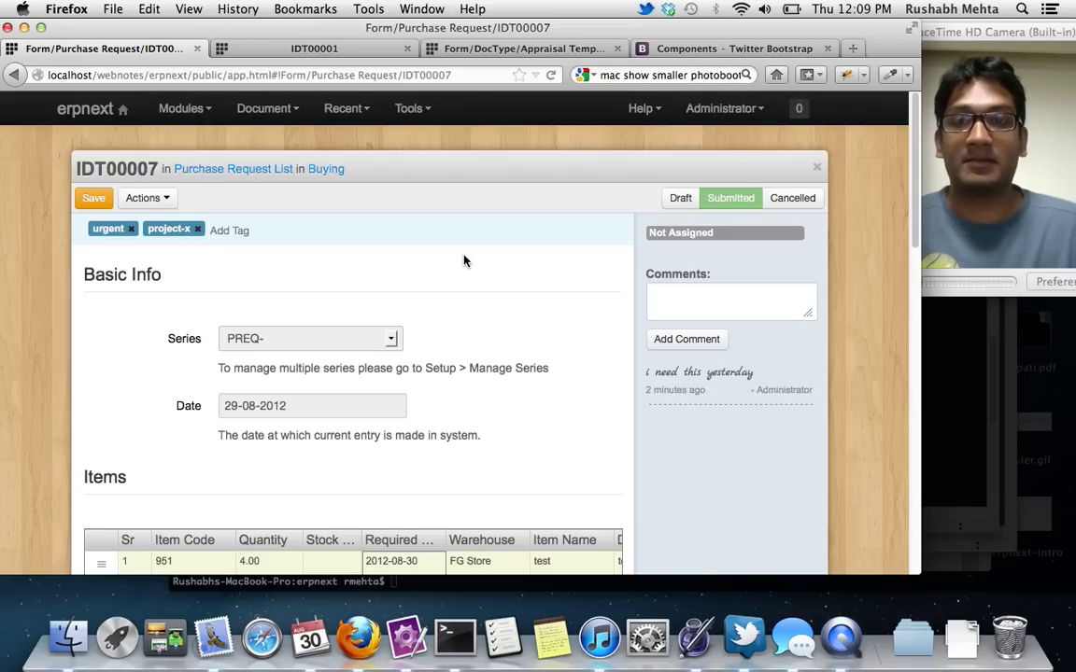
# - Load the ERPNext module desktop in the Appraisal Template tab, then revisit IDT00001 and IDT00007
pyautogui.click(529, 49)
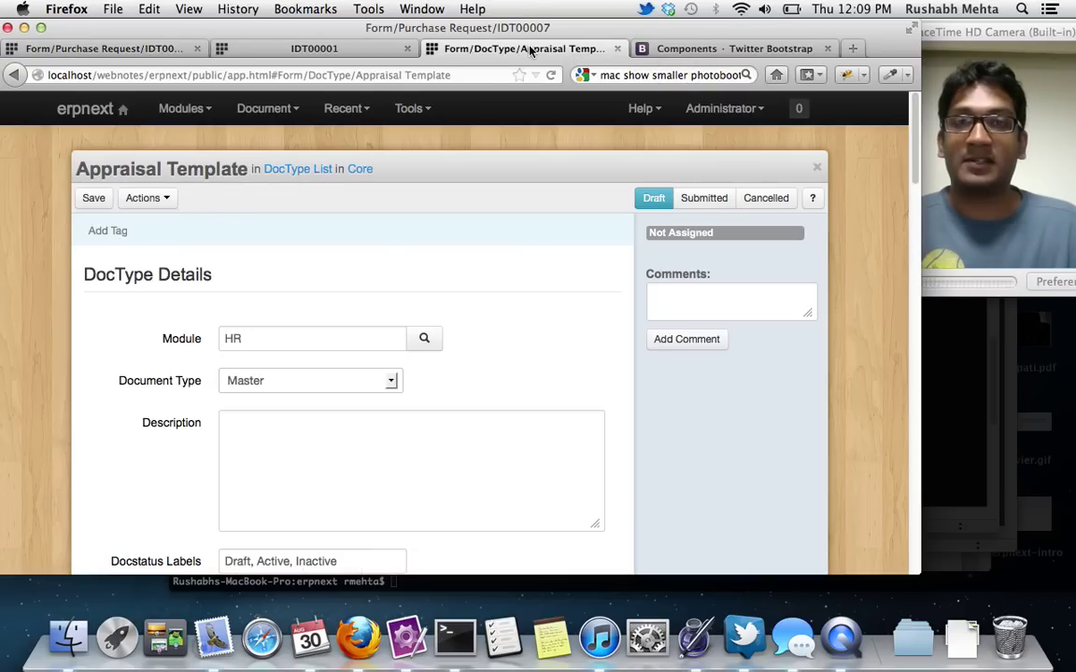
pyautogui.click(119, 111)
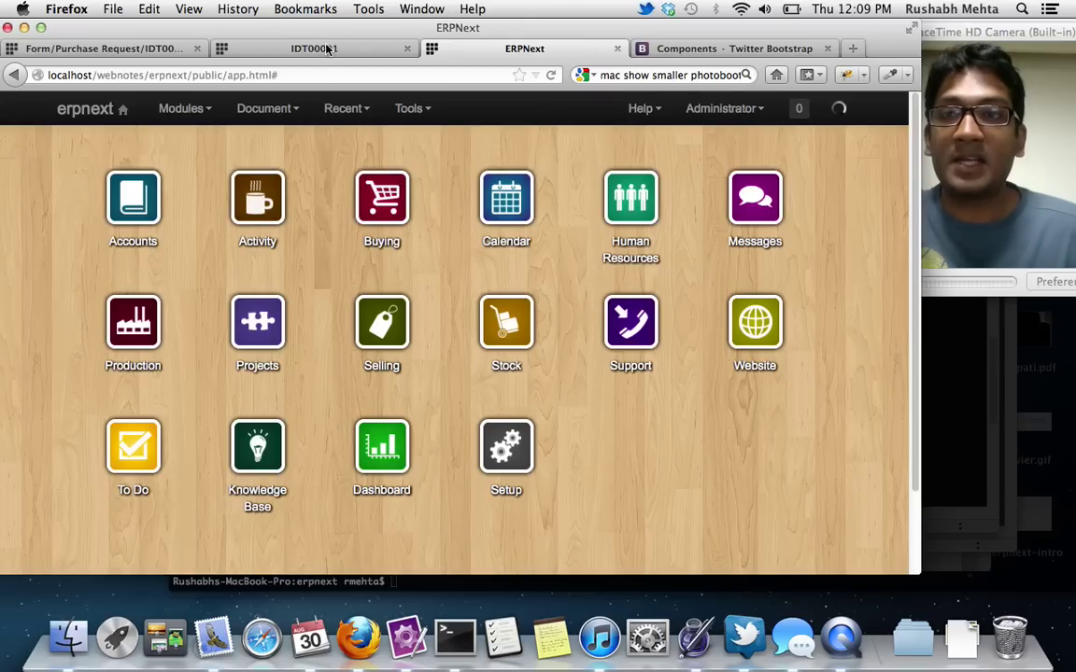
pyautogui.click(322, 47)
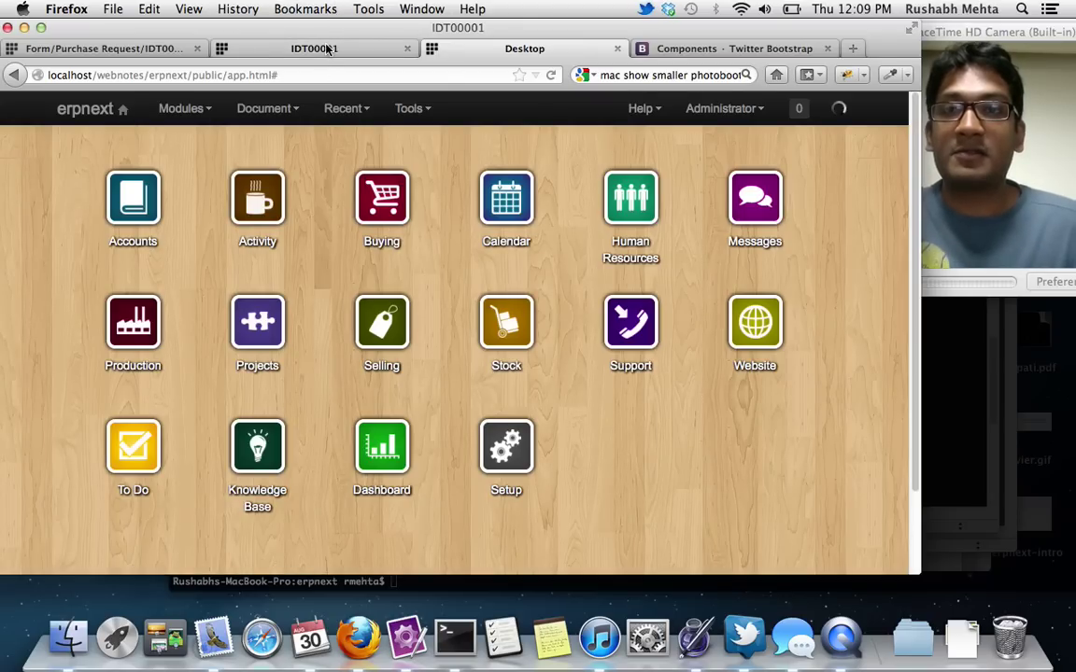
pyautogui.scroll(2, 420, 163)
pyautogui.click(150, 48)
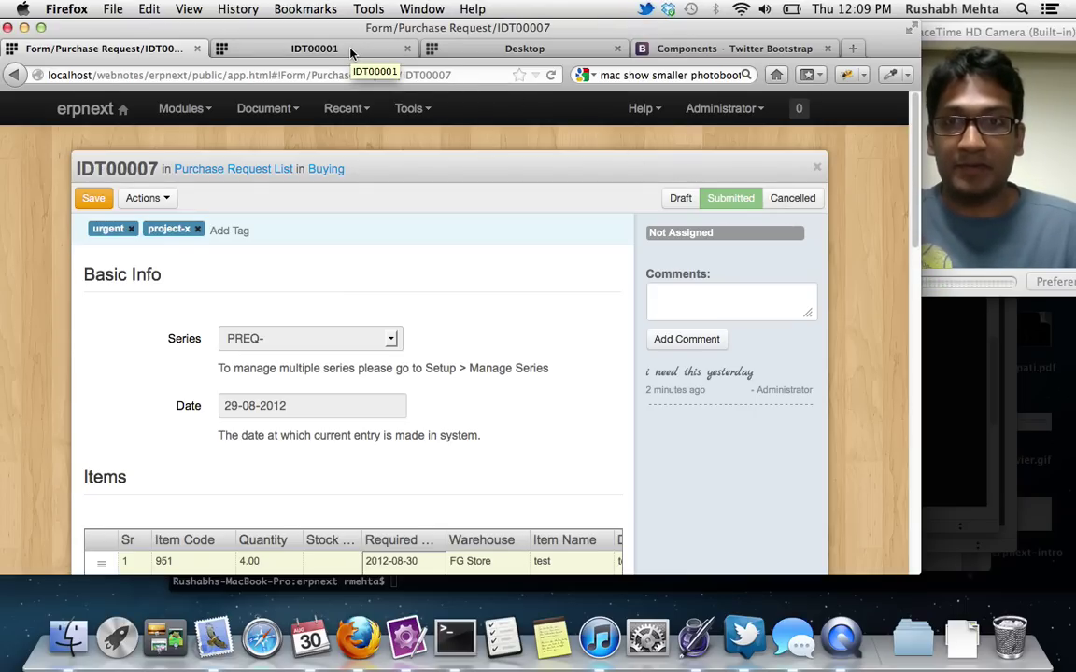
# - From the module desktop, start a new report on the DocType document type
pyautogui.click(521, 47)
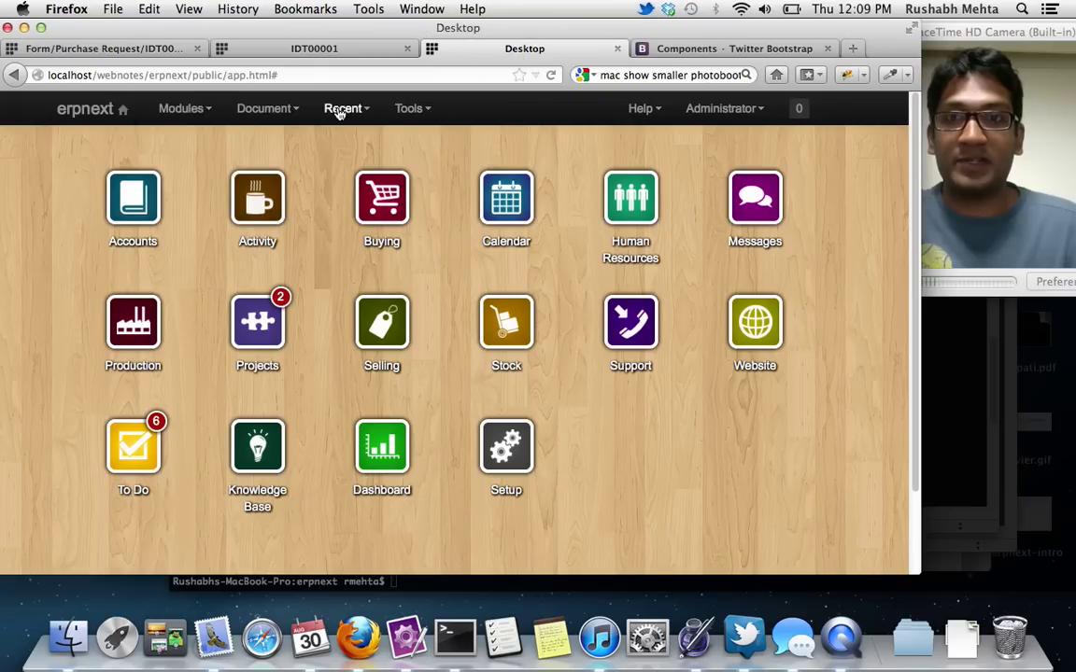
pyautogui.click(263, 112)
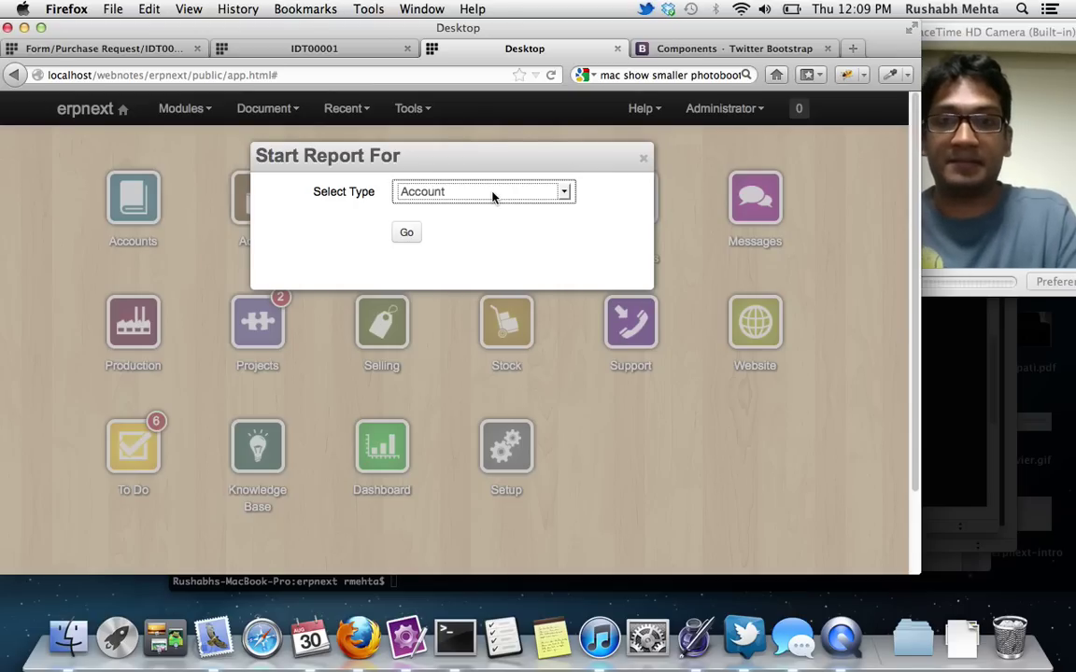
pyautogui.write('doc')
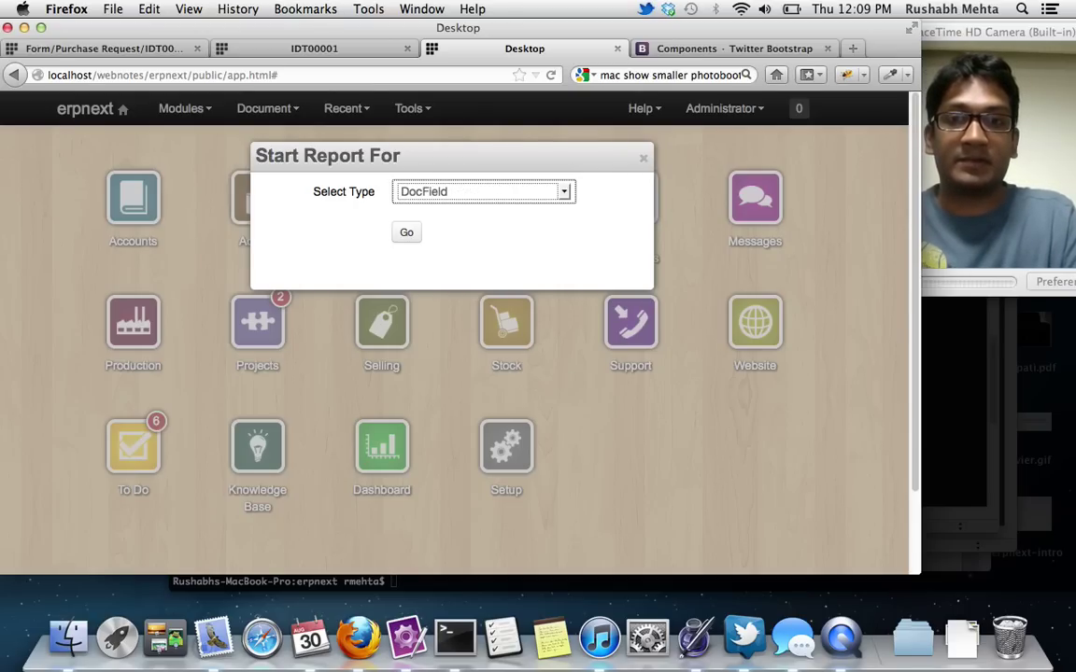
pyautogui.press('Down')
pyautogui.press('Down')
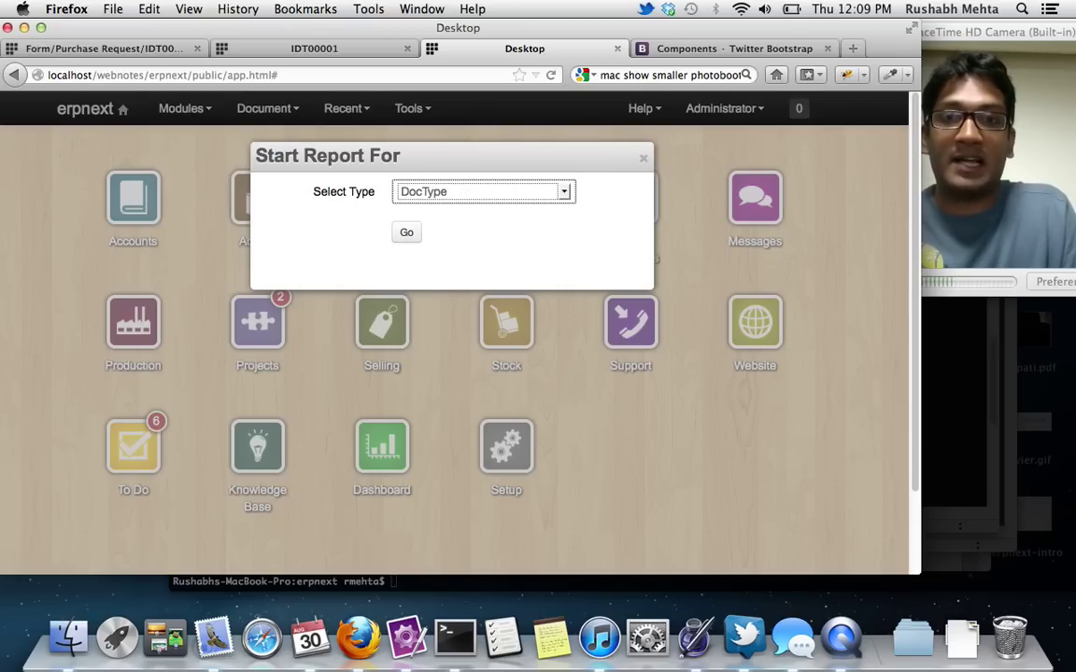
pyautogui.press('Return')
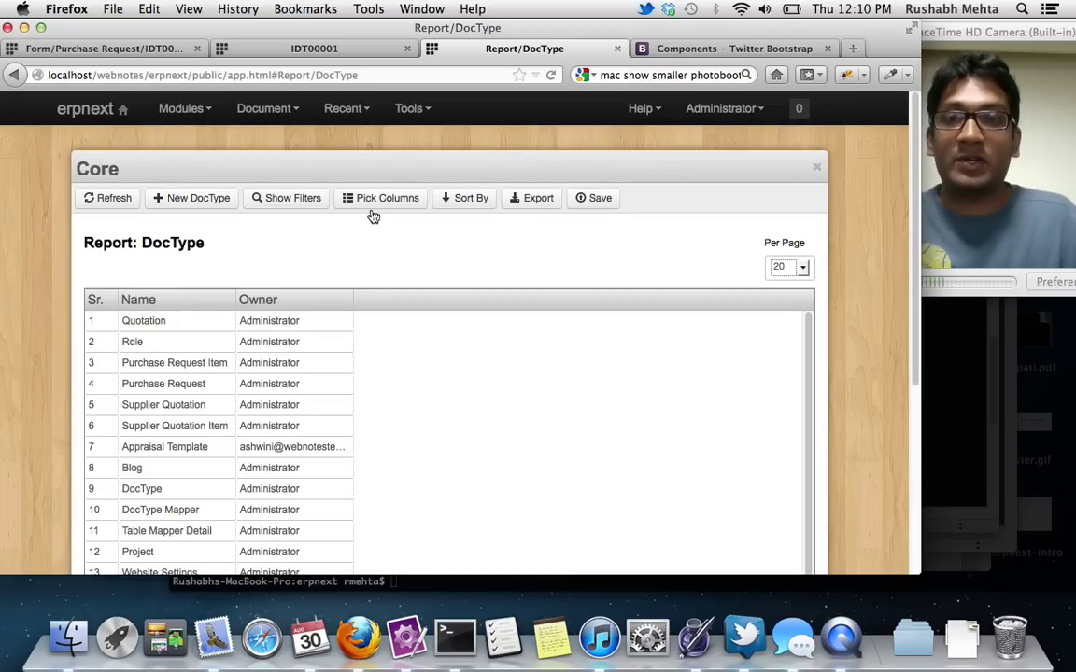
# - Make Docstatus Labels the report's second column
pyautogui.click(372, 210)
pyautogui.click(396, 267)
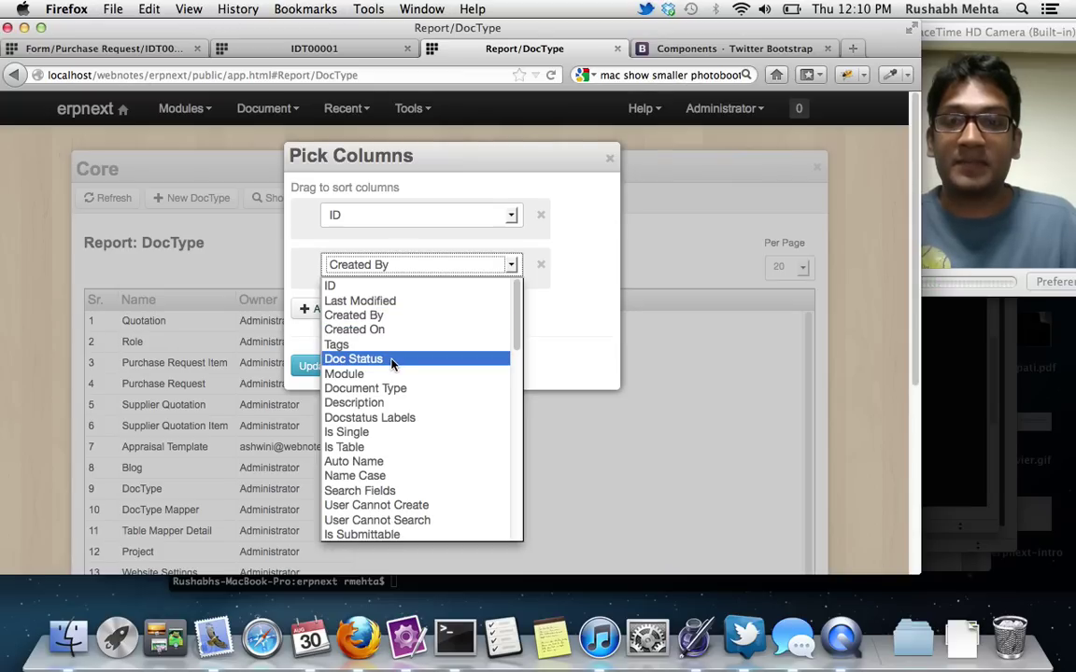
pyautogui.click(380, 418)
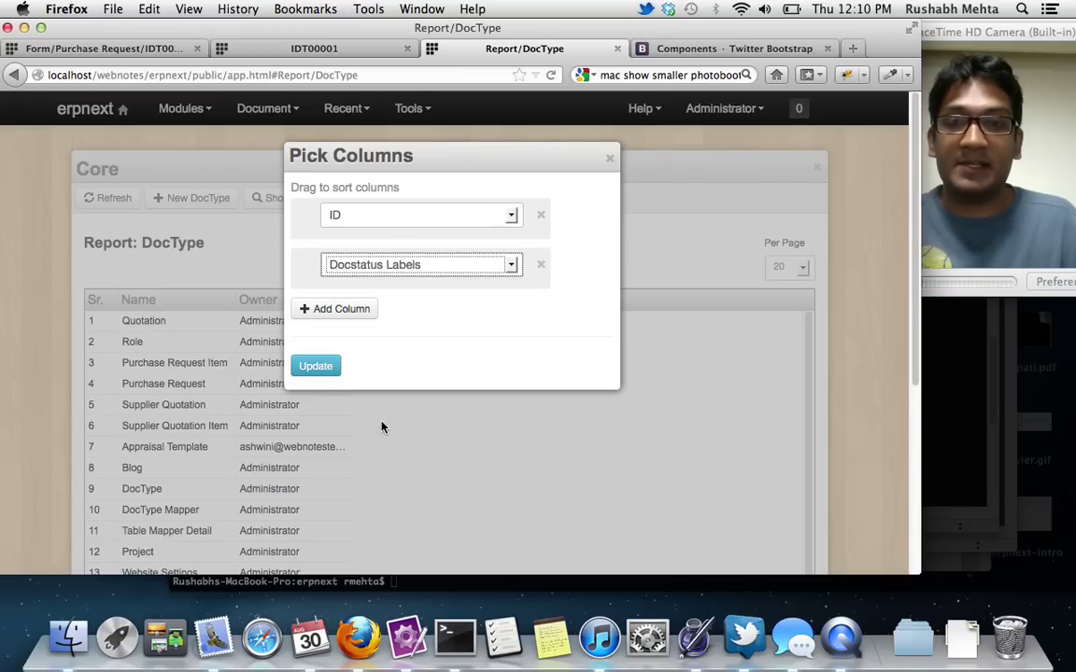
pyautogui.click(330, 371)
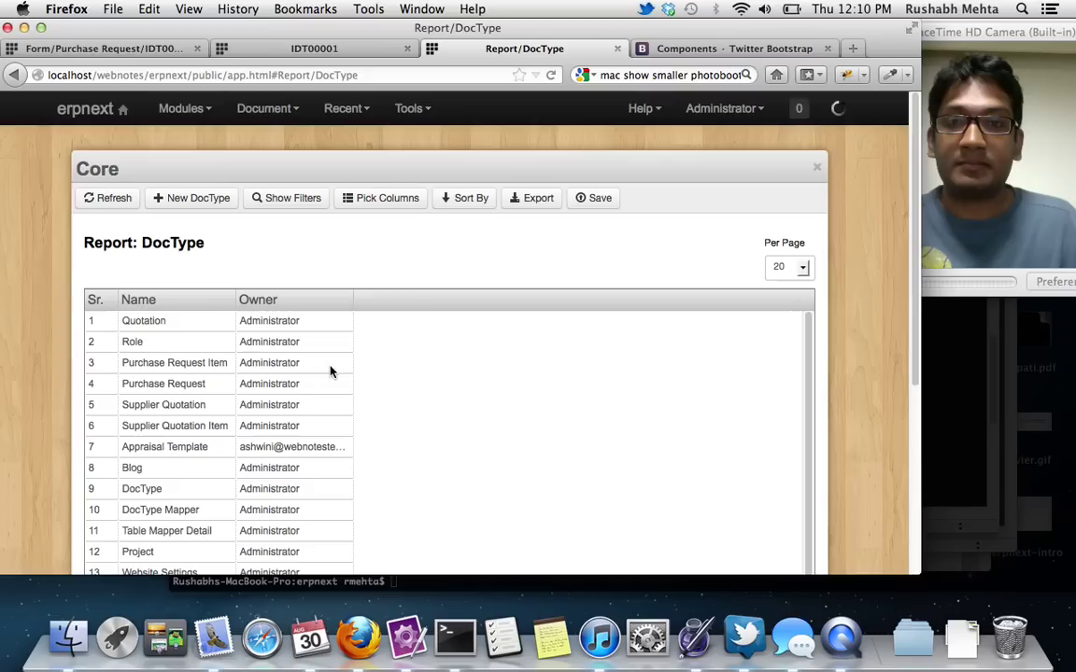
# - Back on the DocType report, open and focus the Purchase Request row's Docstatus Labels editor
pyautogui.scroll(-1, 424, 274)
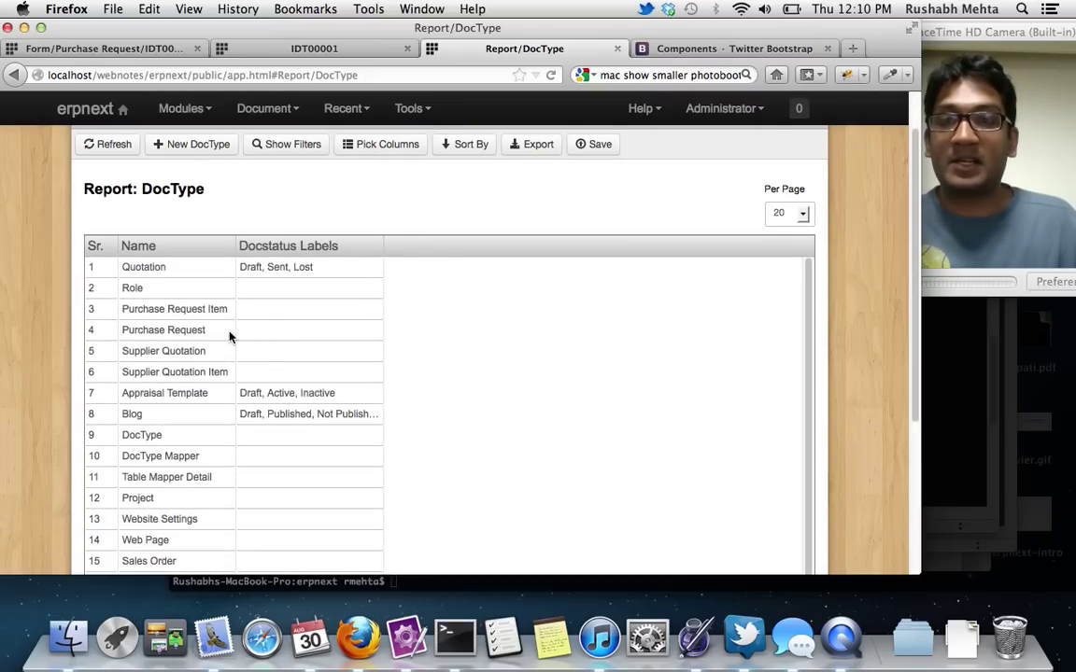
pyautogui.click(290, 49)
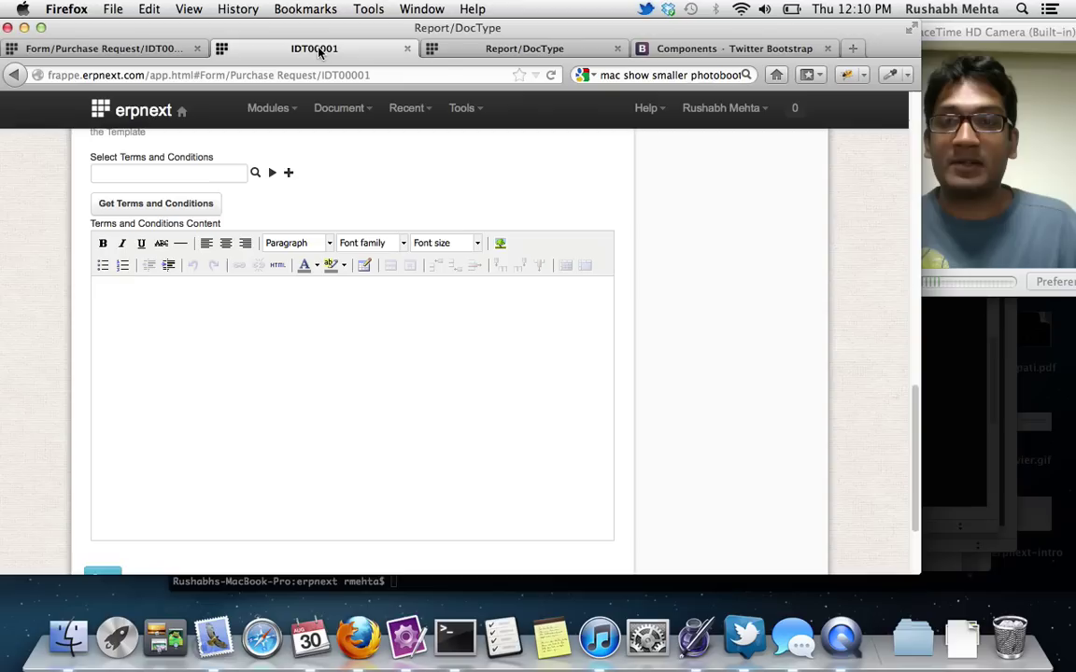
pyautogui.click(103, 49)
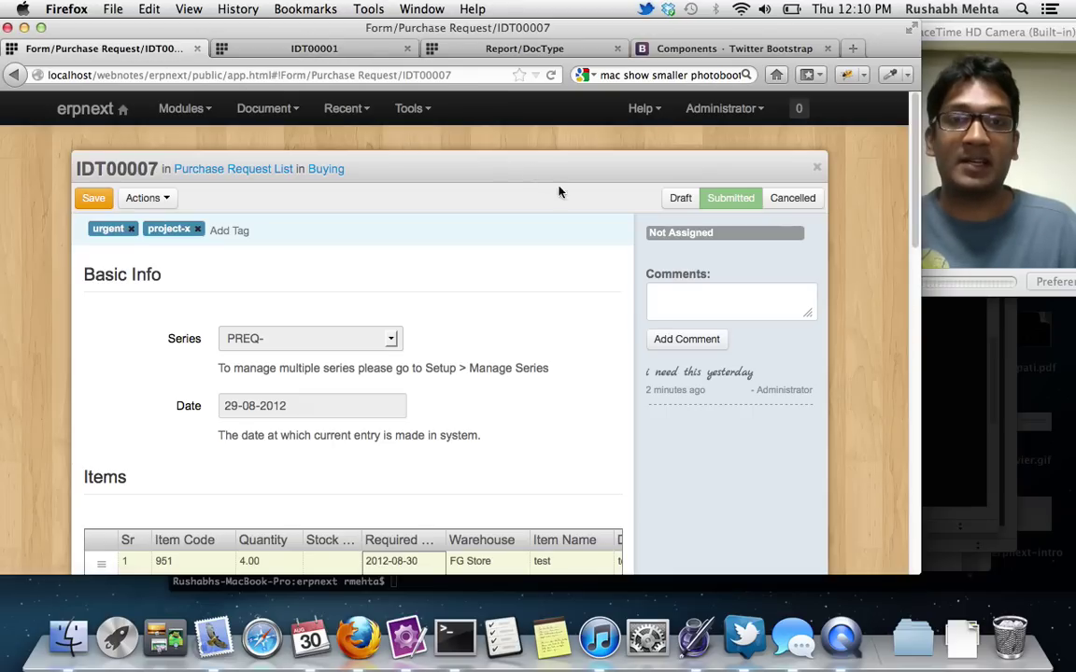
pyautogui.click(308, 49)
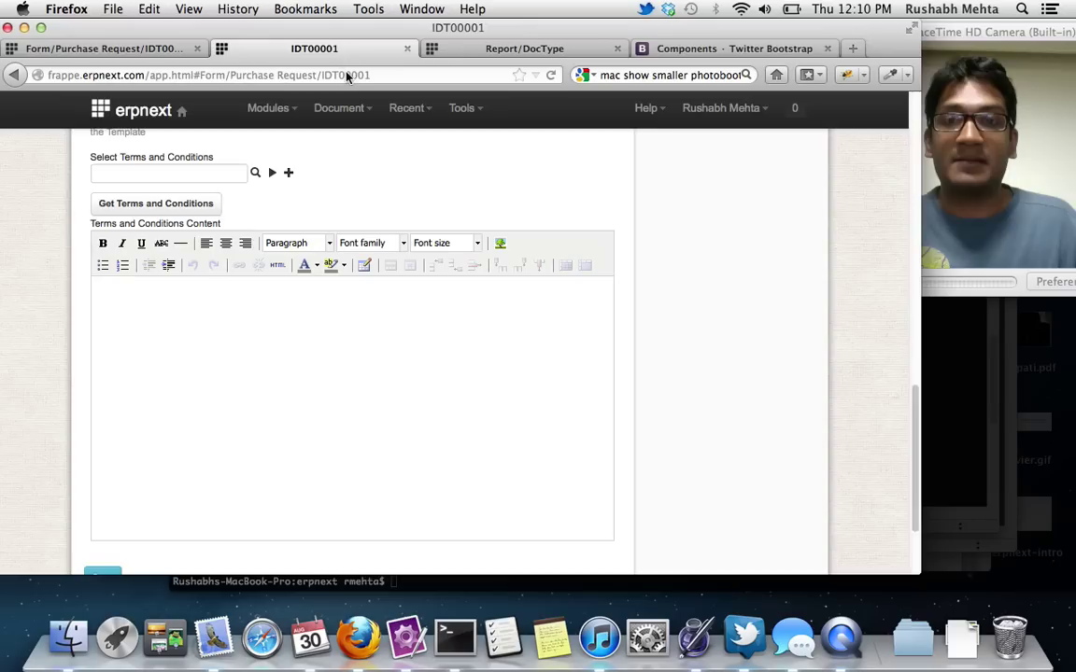
pyautogui.click(512, 49)
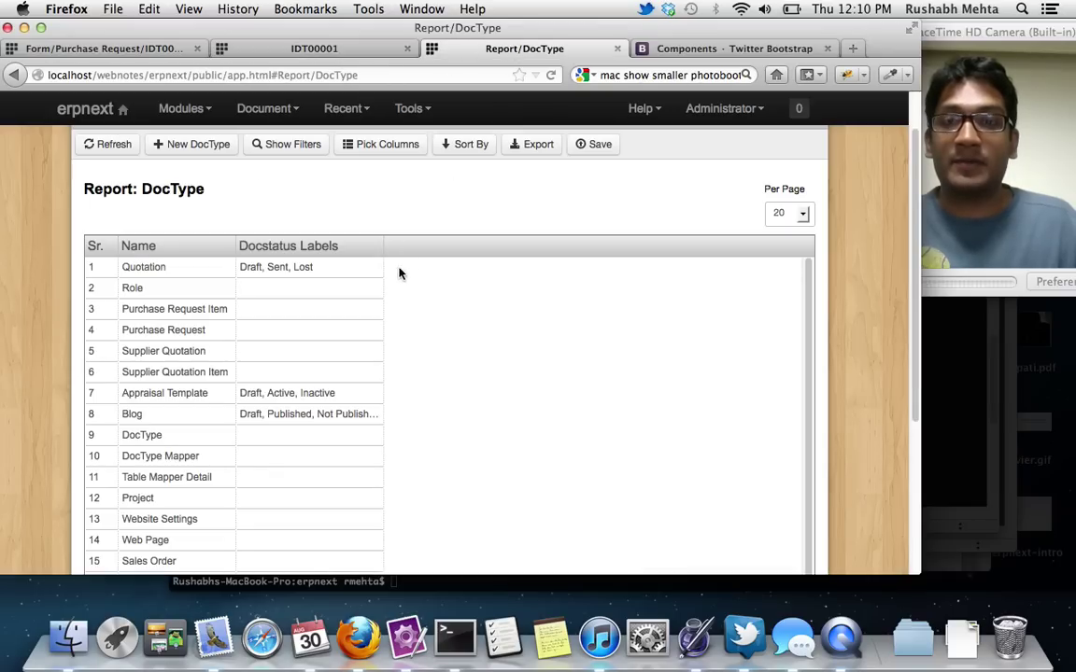
pyautogui.click(283, 337)
pyautogui.click(396, 190)
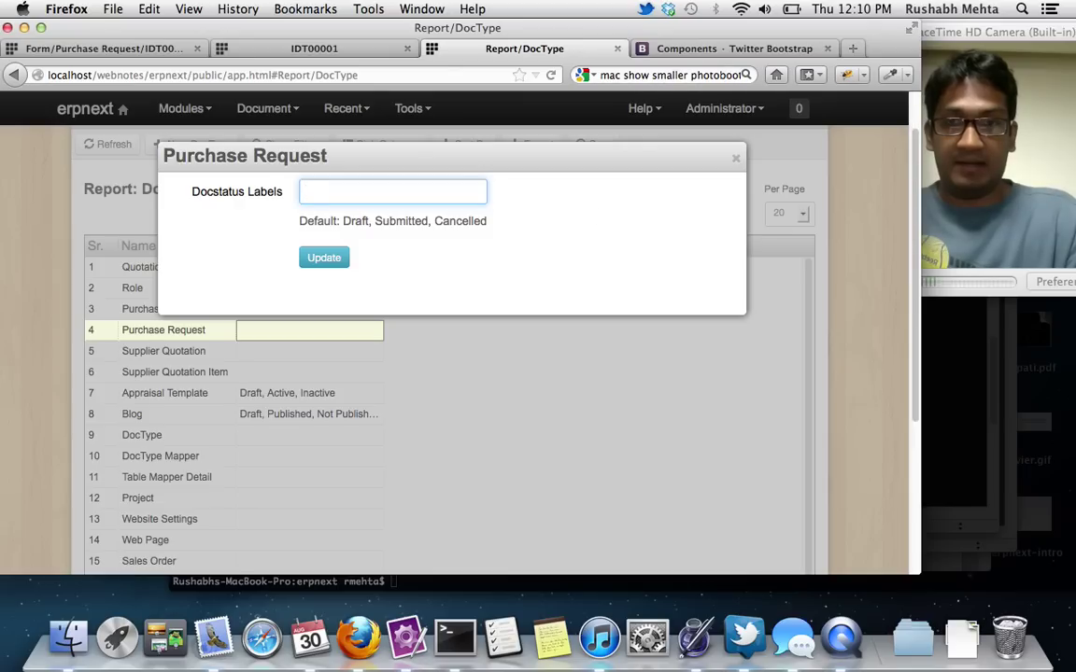
# - Save 'Draft, Approved, Not Approved' as Purchase Request's Docstatus Labels, then return to IDT00007
pyautogui.write('Draft,')
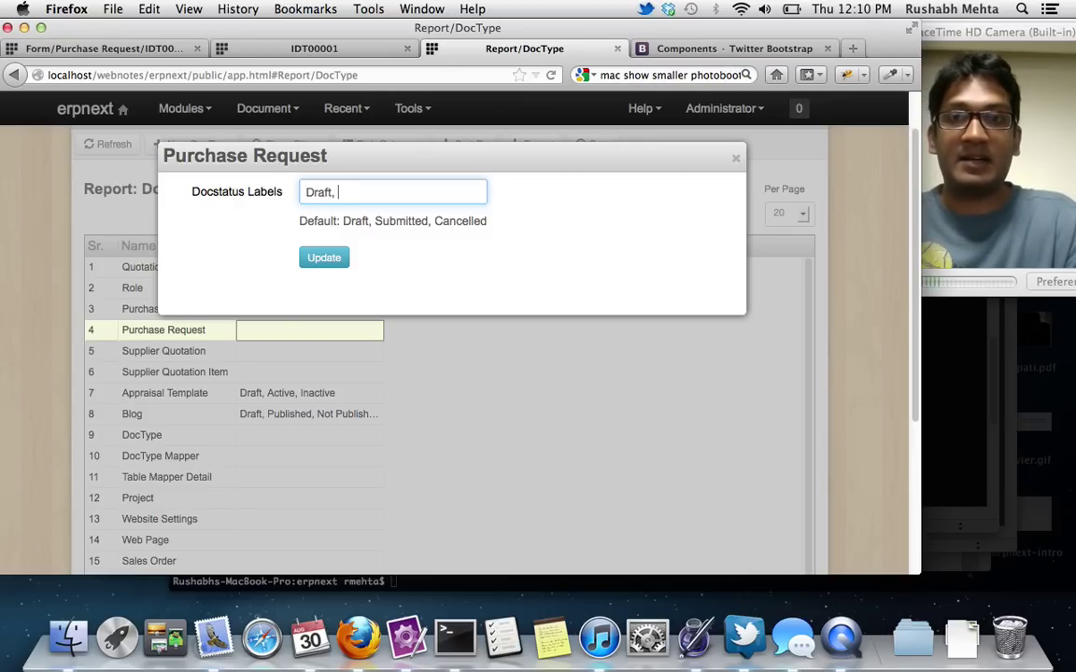
pyautogui.write(' Approved, No')
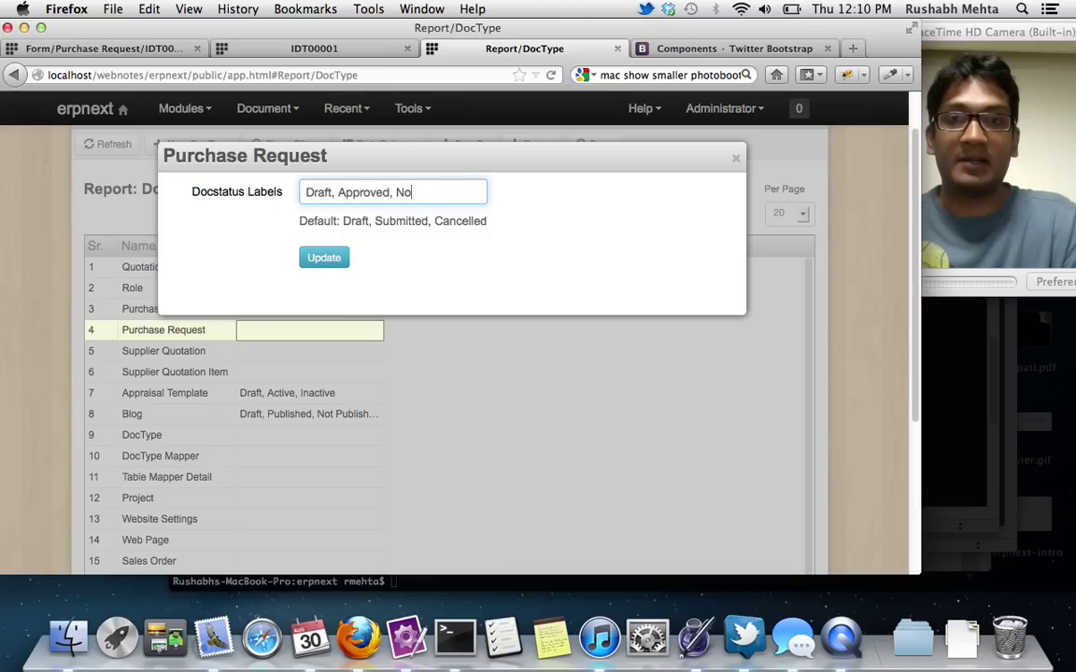
pyautogui.write('t Approved')
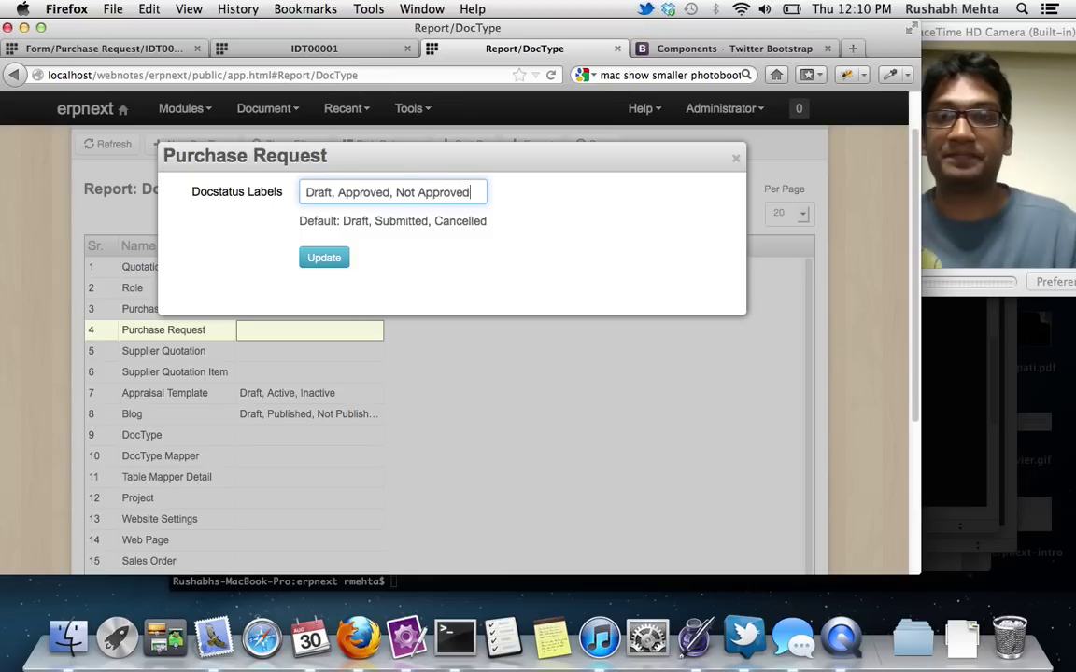
pyautogui.click(339, 258)
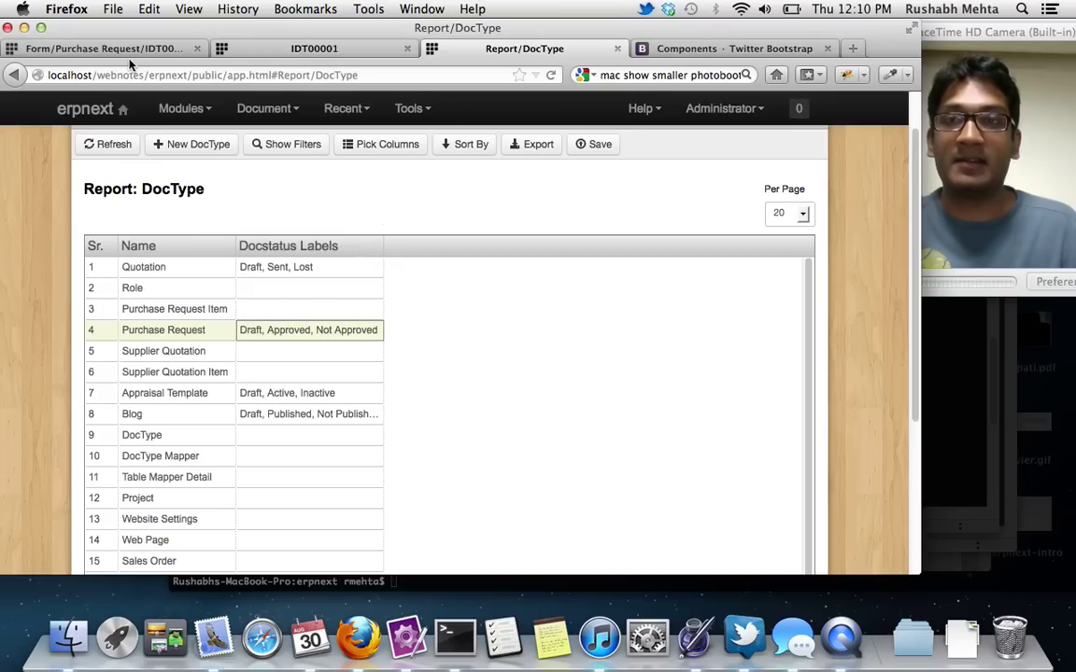
pyautogui.click(105, 48)
# - Reload purchase request IDT00007 so it shows the Approved status label
pyautogui.click(550, 75)
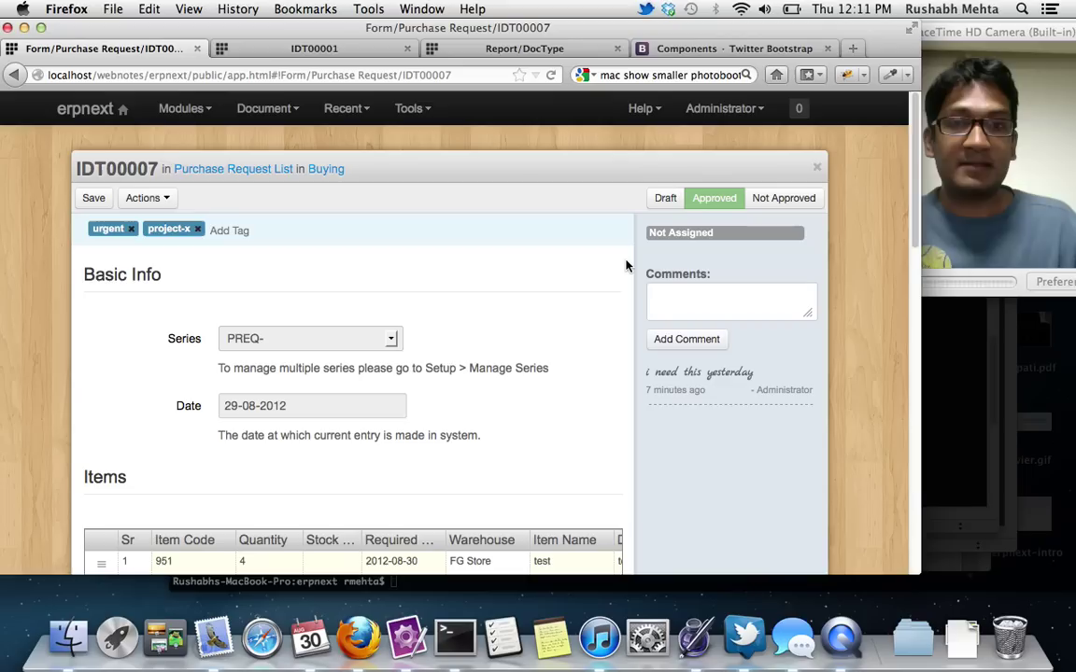
pyautogui.scroll(-2, 621, 267)
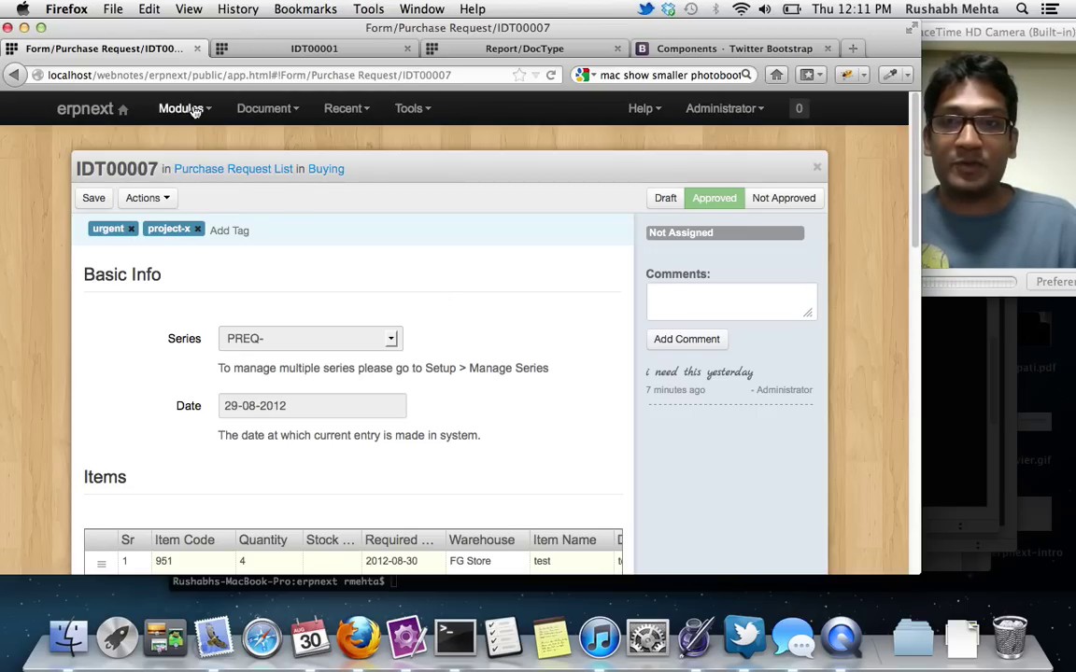
# - Open the ERPNext Calendar from the module home in week view
pyautogui.click(121, 111)
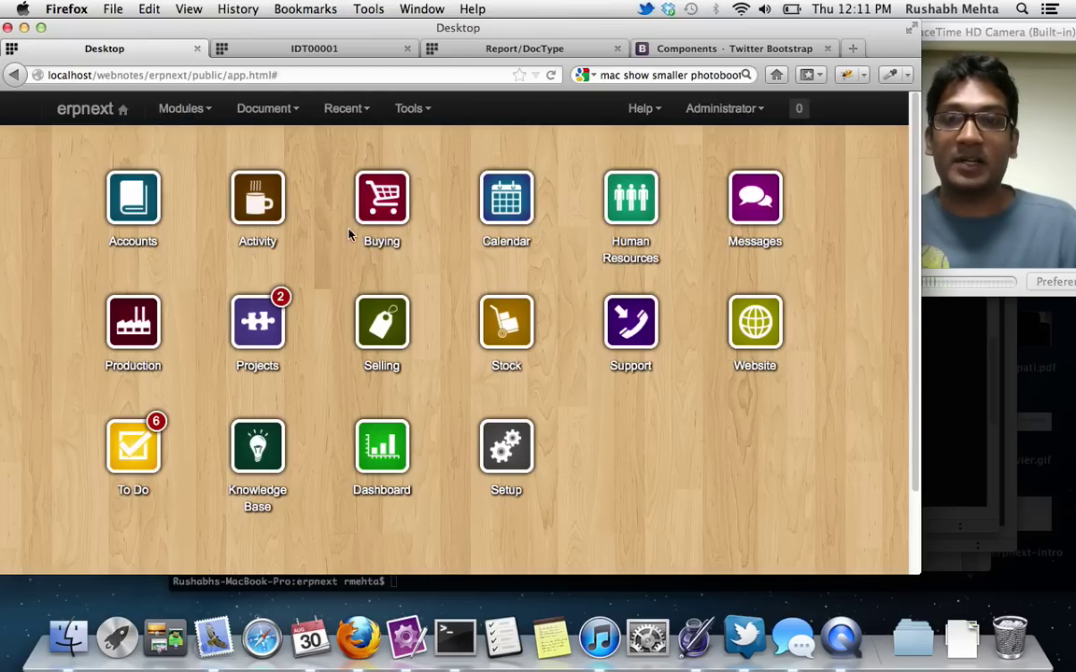
pyautogui.click(492, 234)
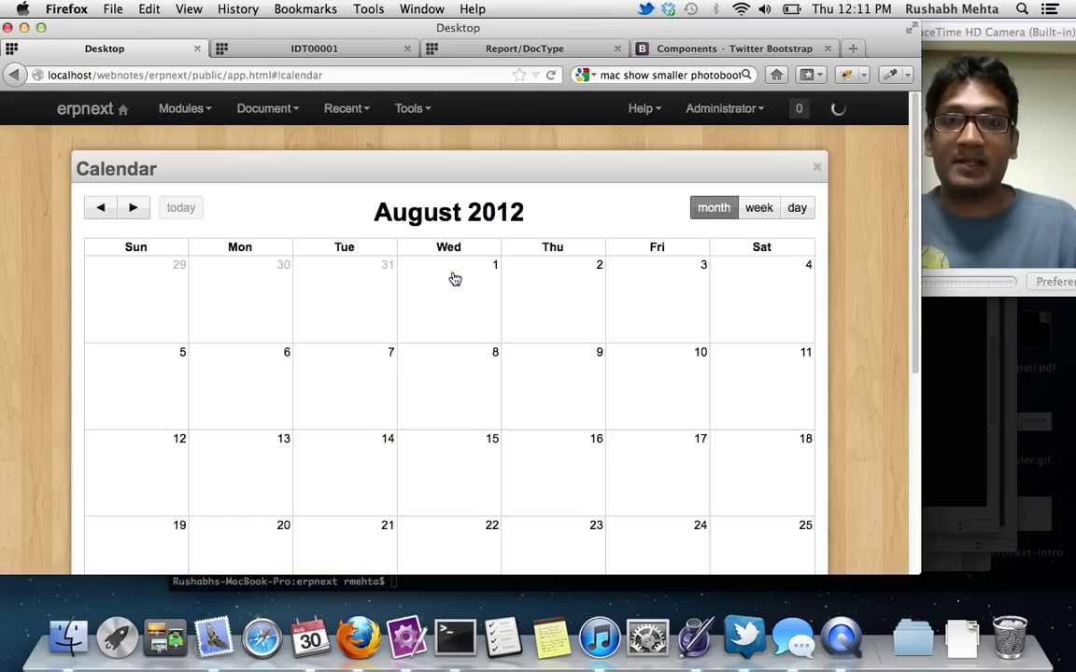
pyautogui.scroll(-3, 456, 308)
pyautogui.scroll(3, 456, 308)
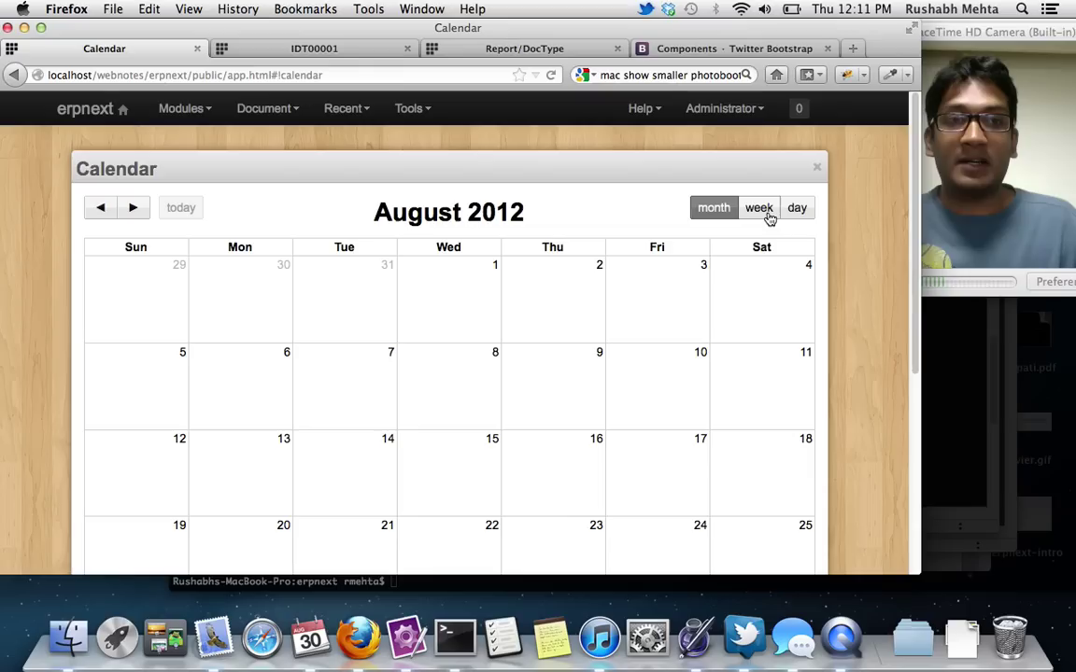
pyautogui.click(759, 208)
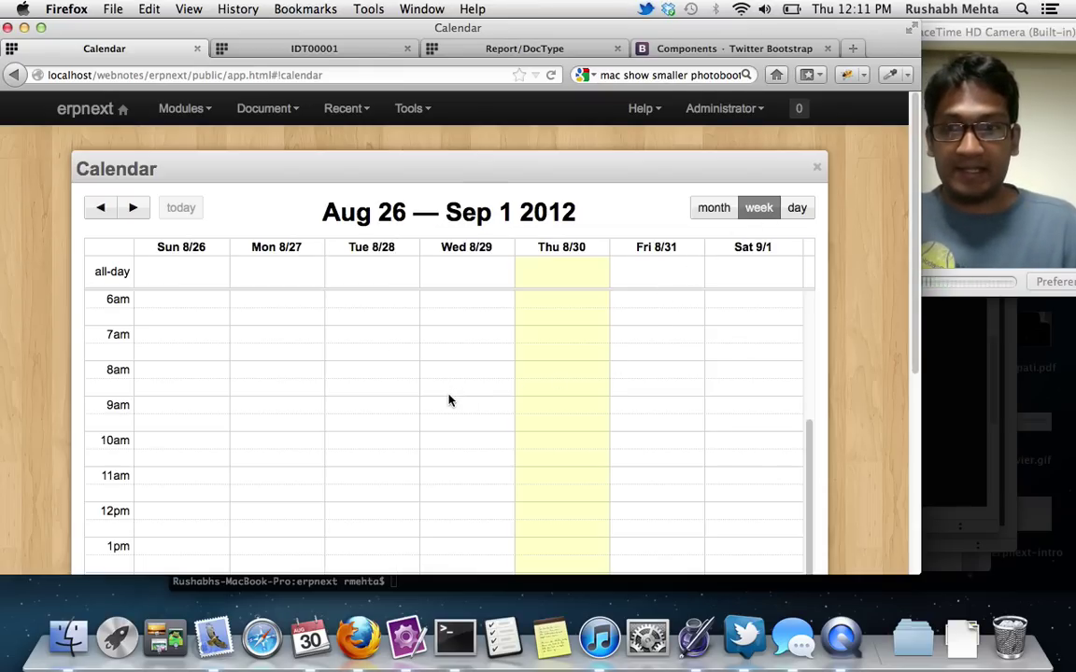
# - Create New Event 1 and place it on Friday 8/31 from 10:00 to 1:00
pyautogui.click(451, 415)
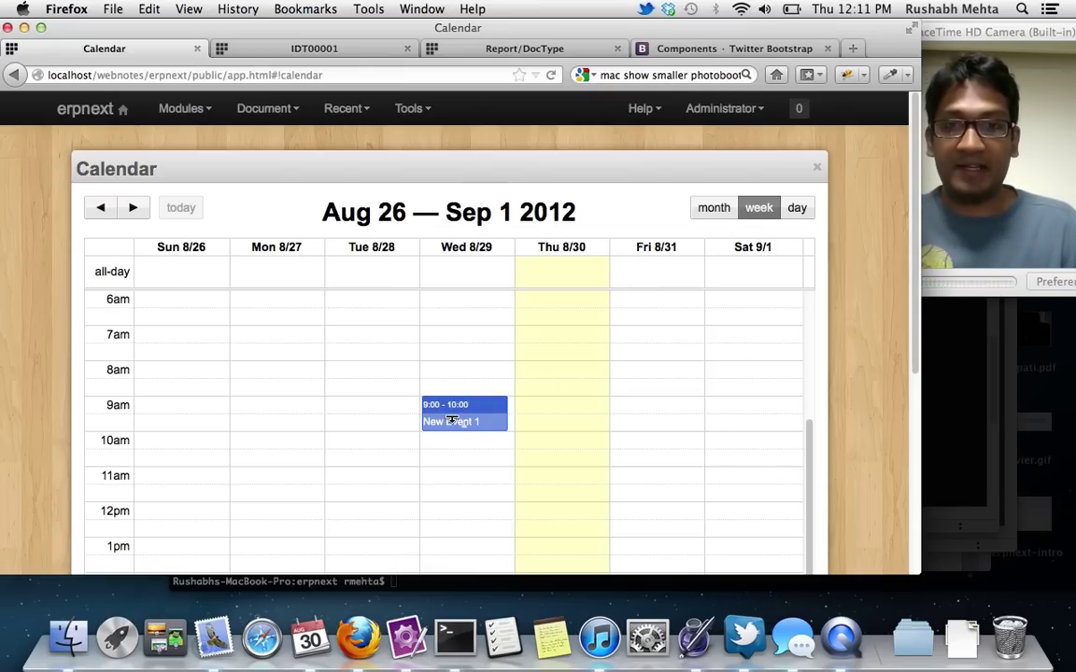
pyautogui.moveTo(462, 427); pyautogui.dragTo(461, 499)
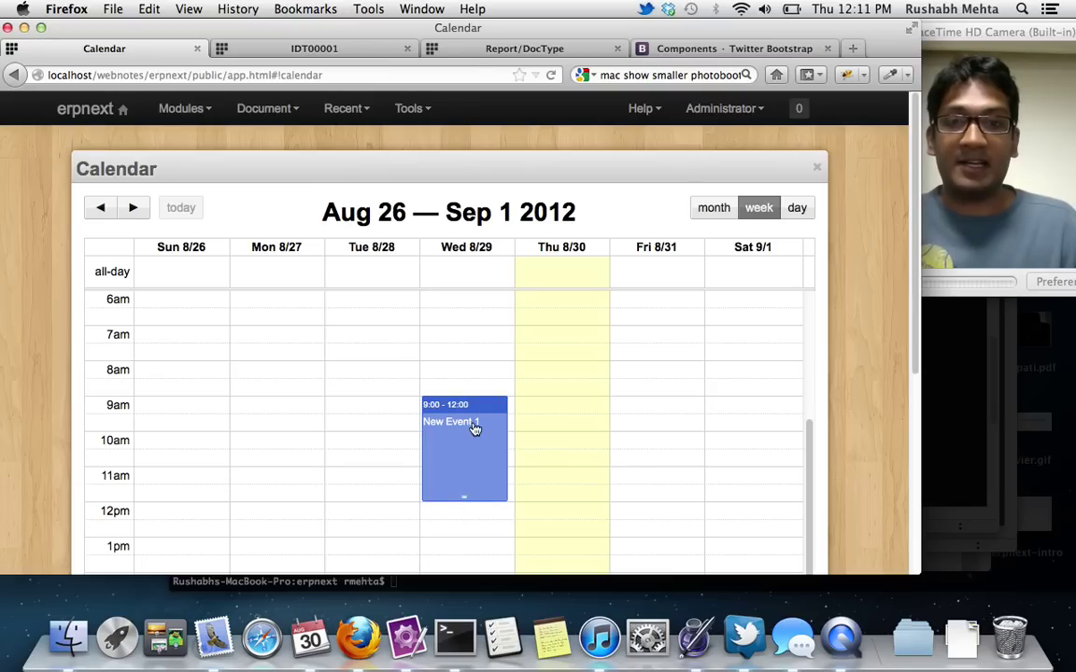
pyautogui.moveTo(474, 408); pyautogui.dragTo(654, 439)
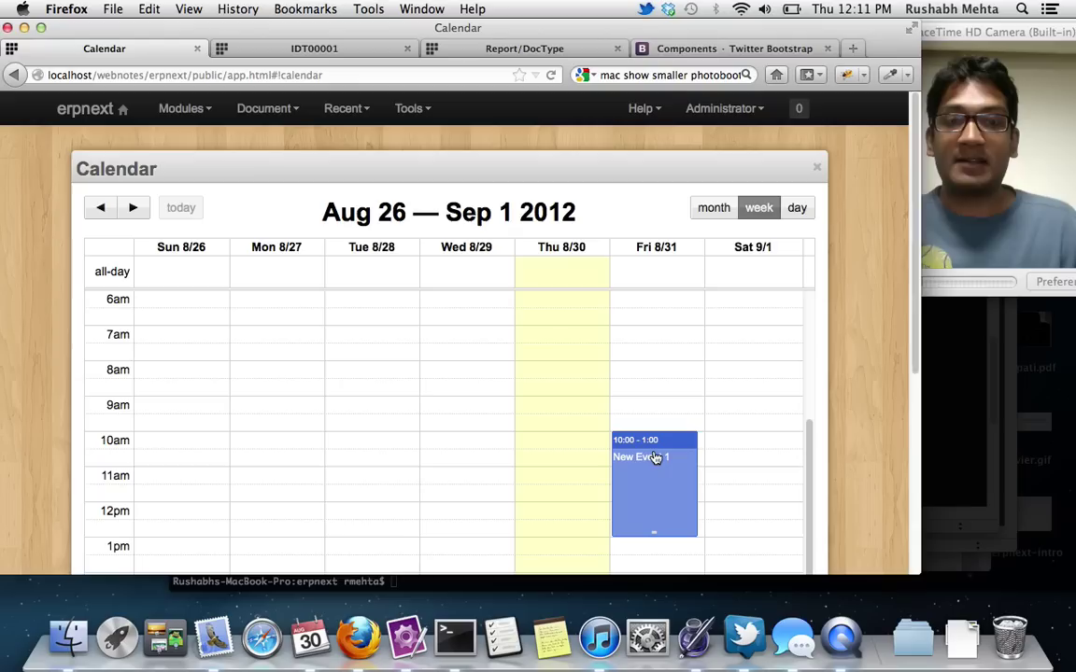
pyautogui.scroll(-10, 827, 457)
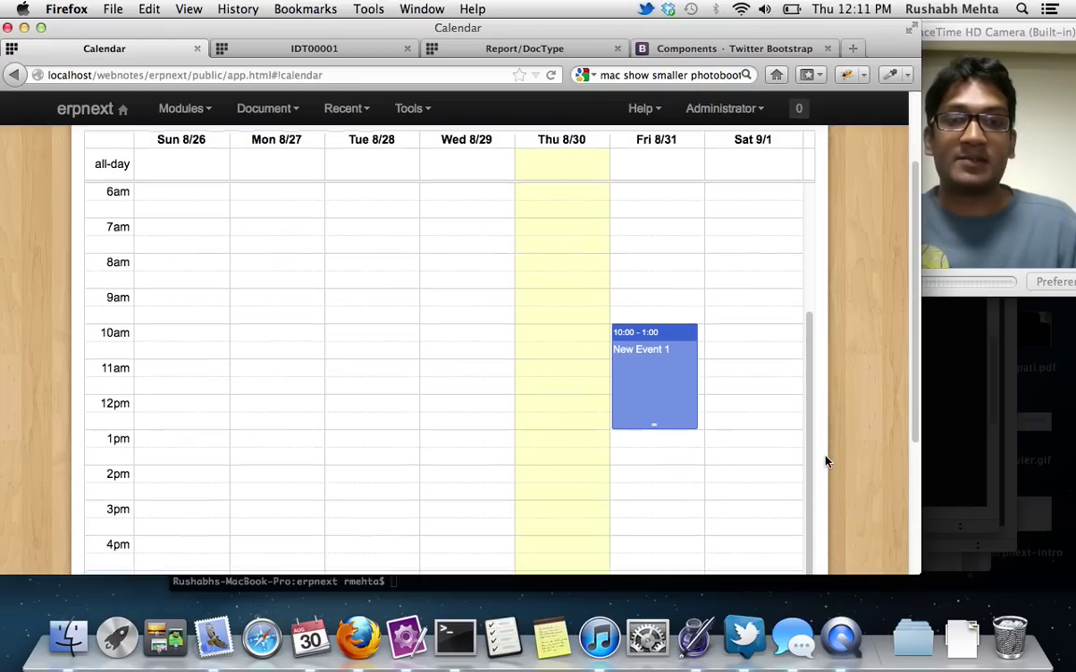
pyautogui.scroll(4, 823, 458)
pyautogui.scroll(4, 823, 459)
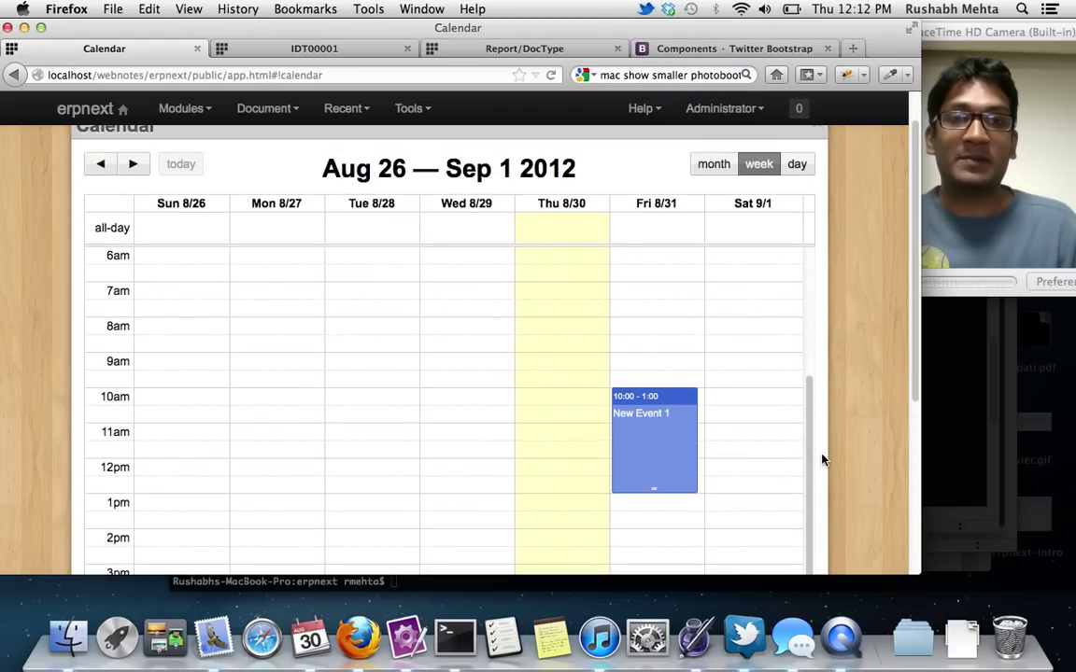